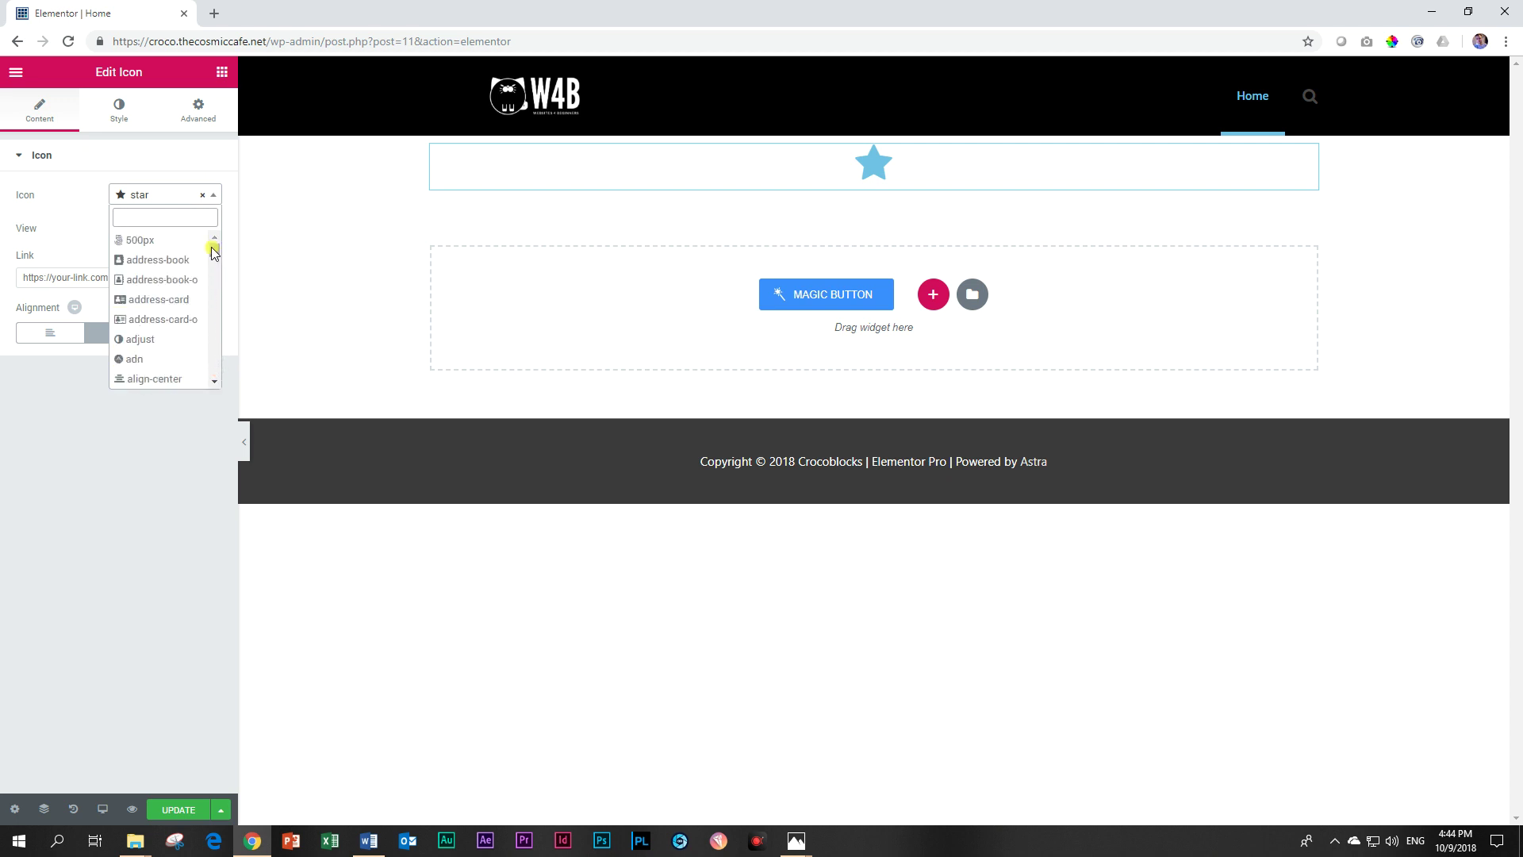
Step: Find the Inline SVG widget with the search term "svg" and add it to the page below the star icon
left_click(215, 196)
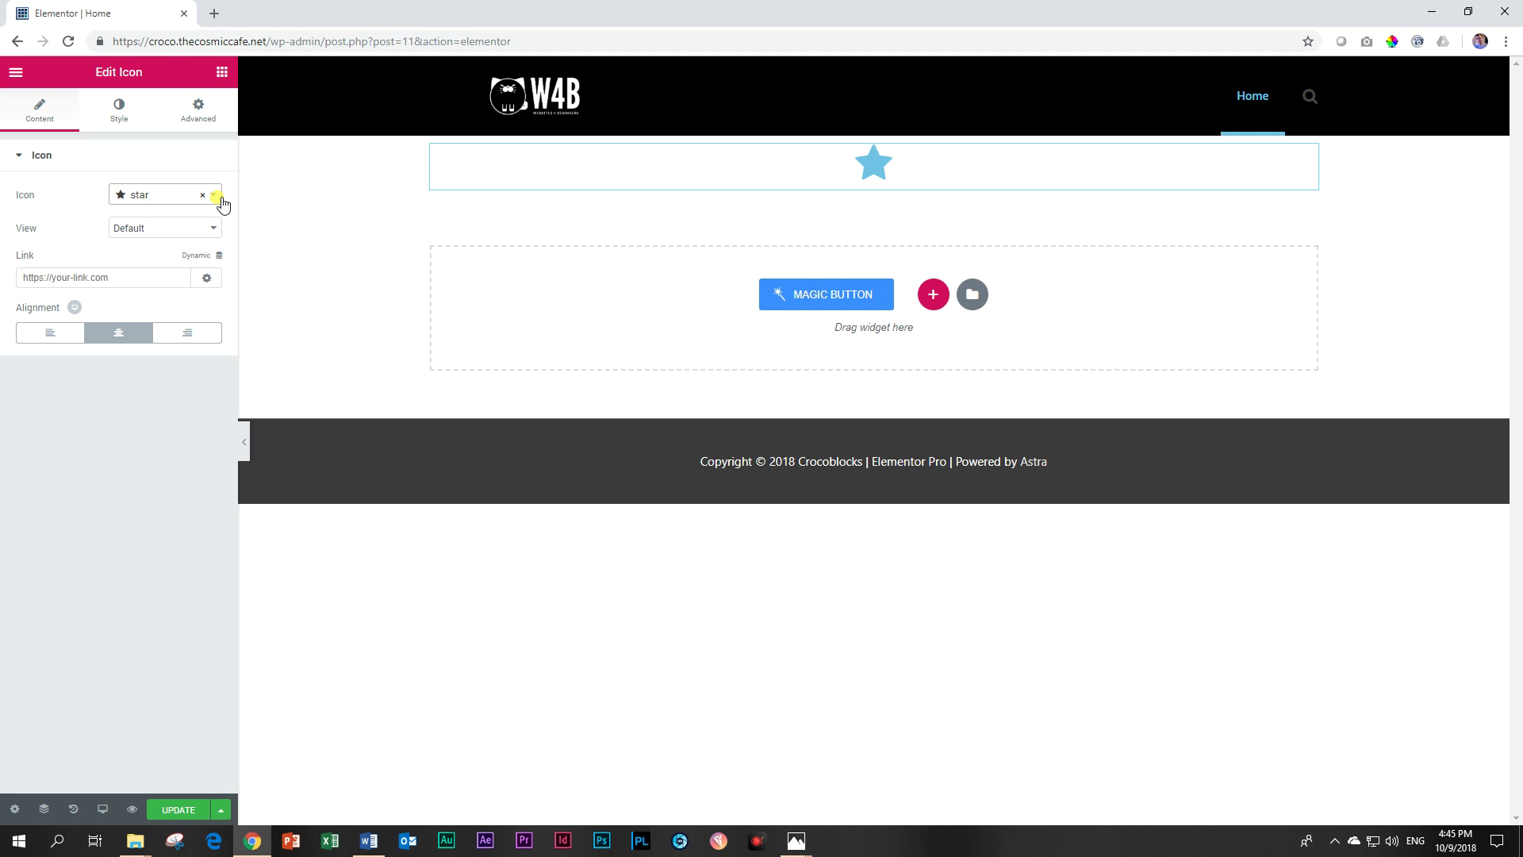
left_click(221, 72)
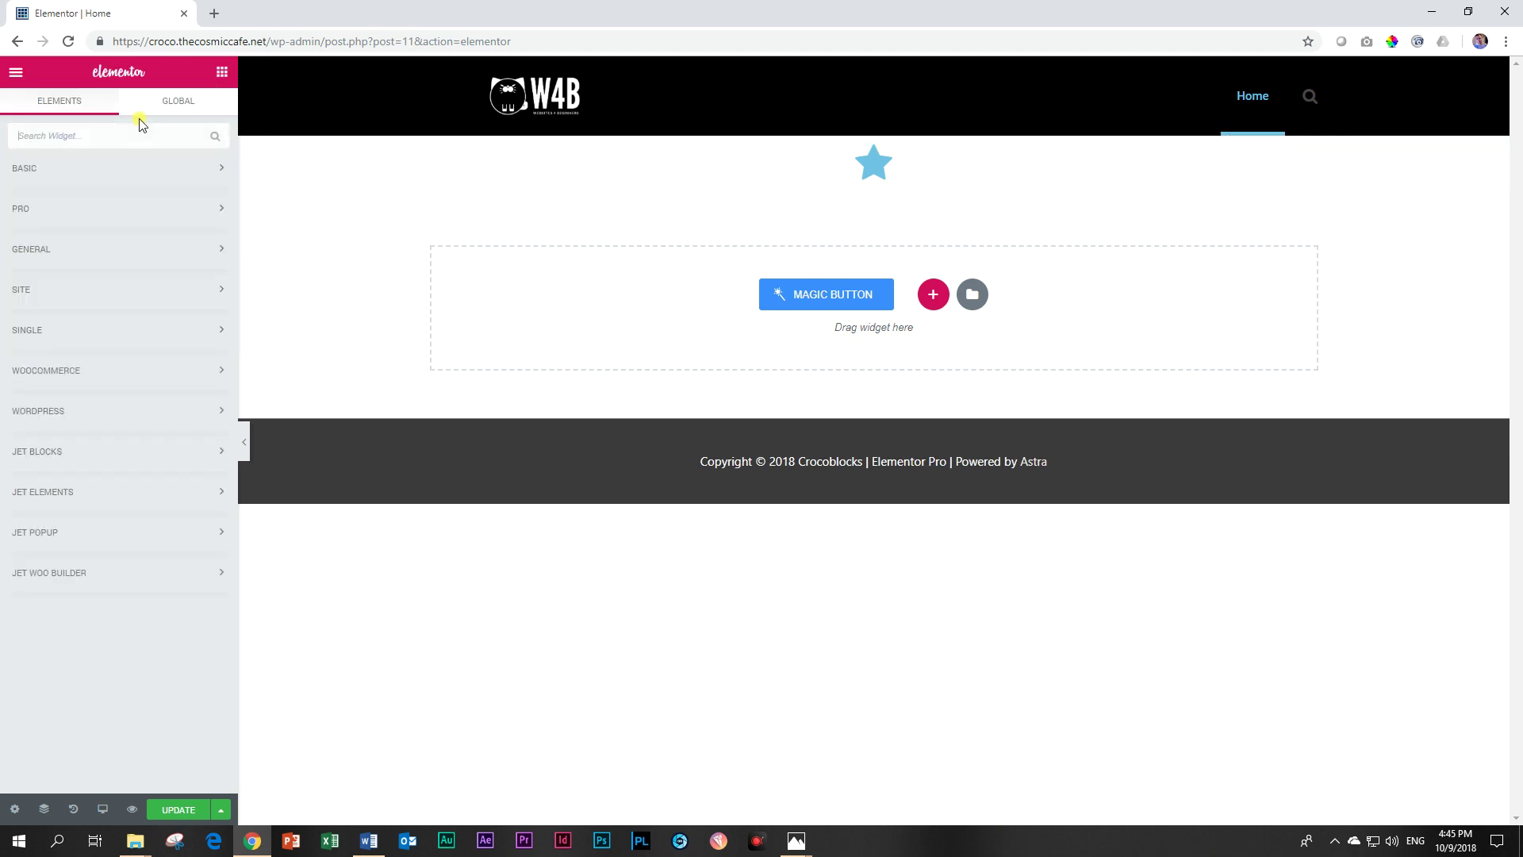
type("svg")
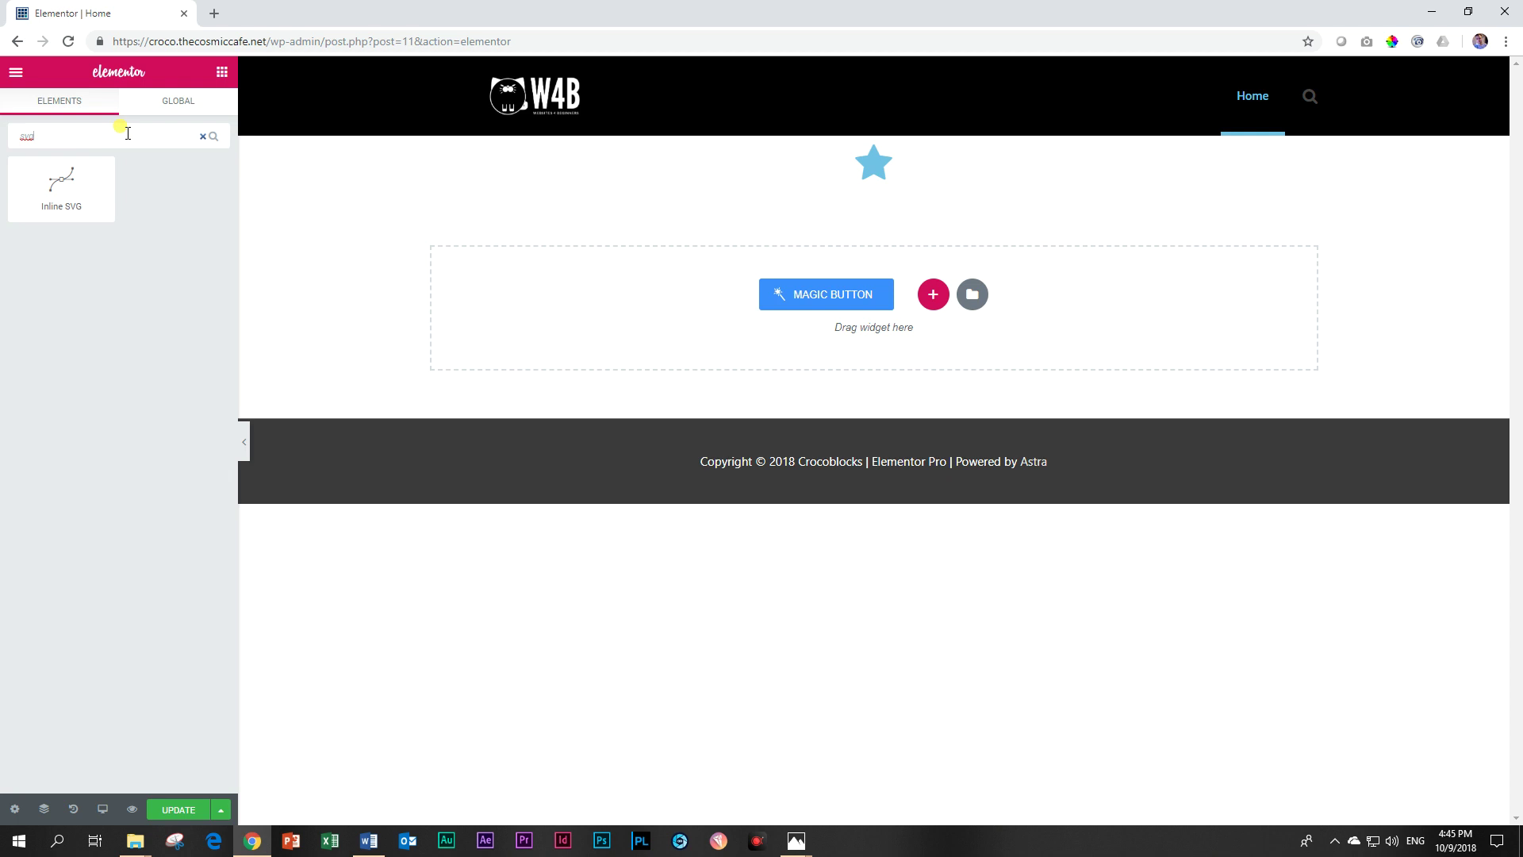
left_click_drag(51, 179, 724, 299)
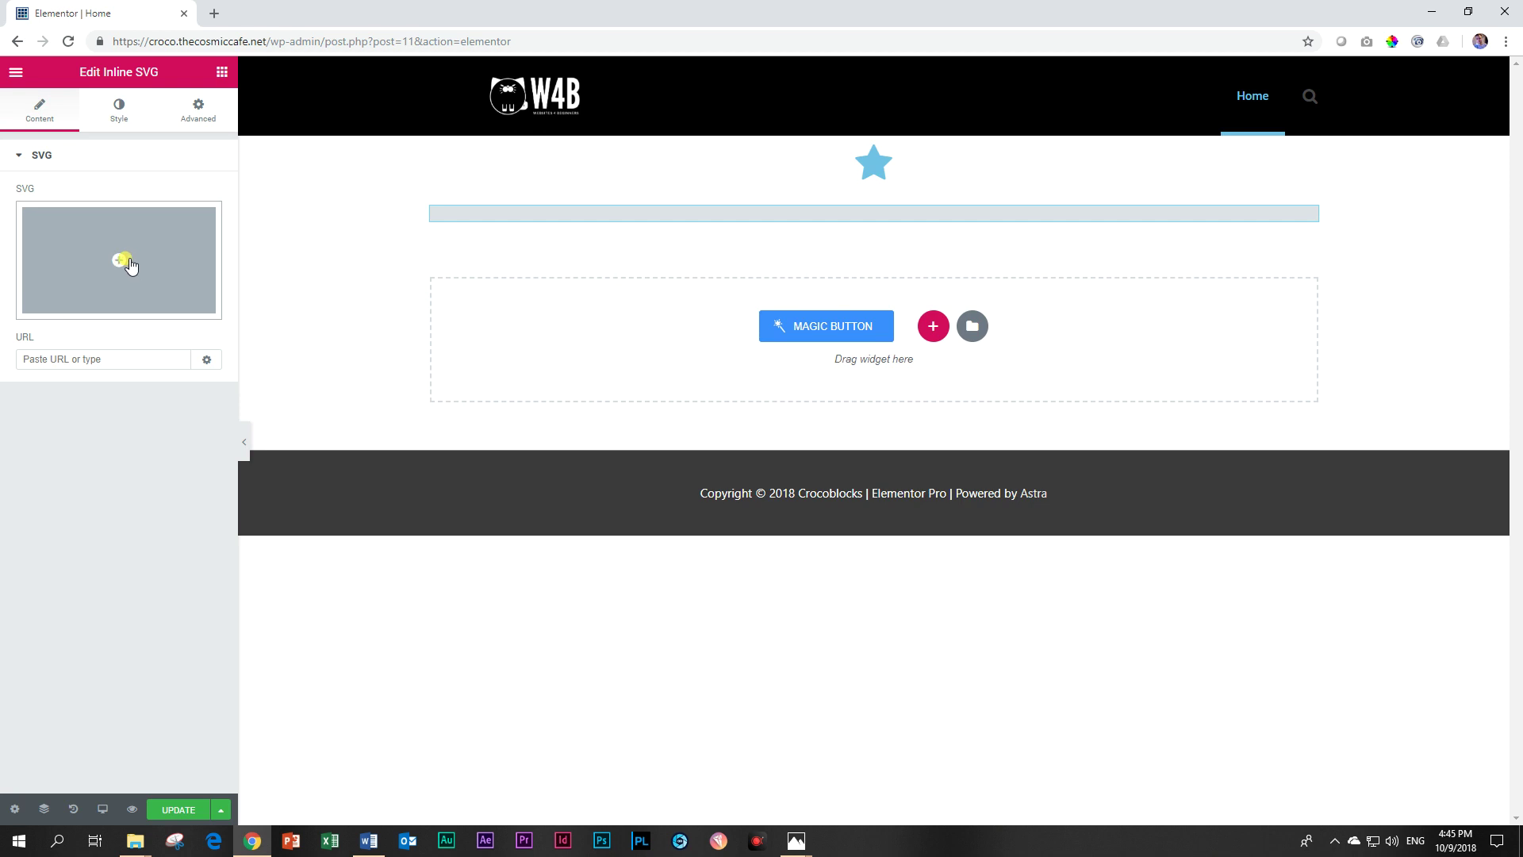
Step: Insert android.svg from the media library into the Inline SVG widget
left_click(123, 260)
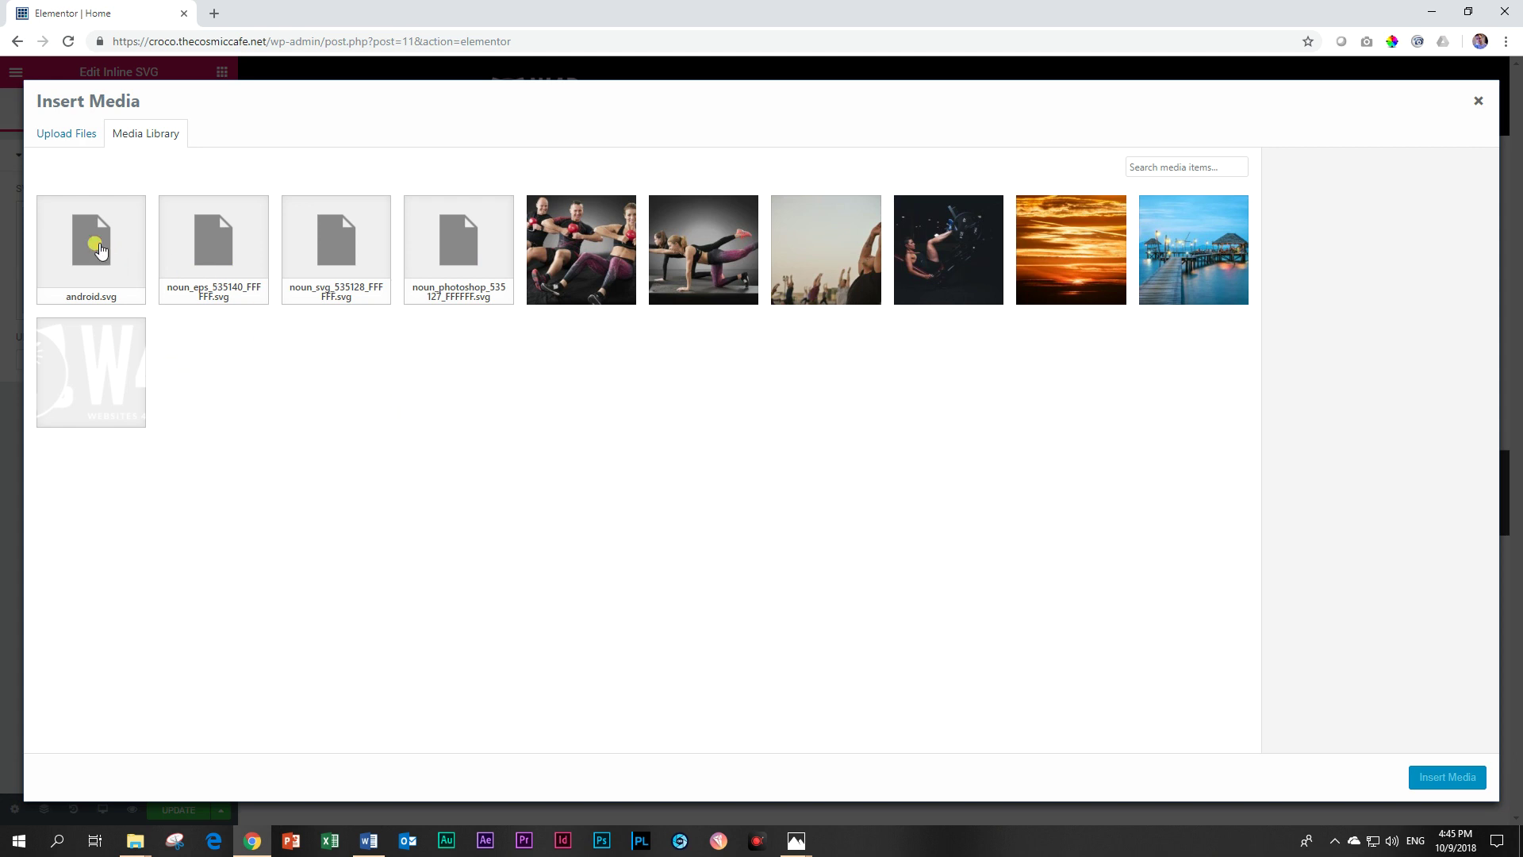
left_click(100, 251)
left_click(1421, 777)
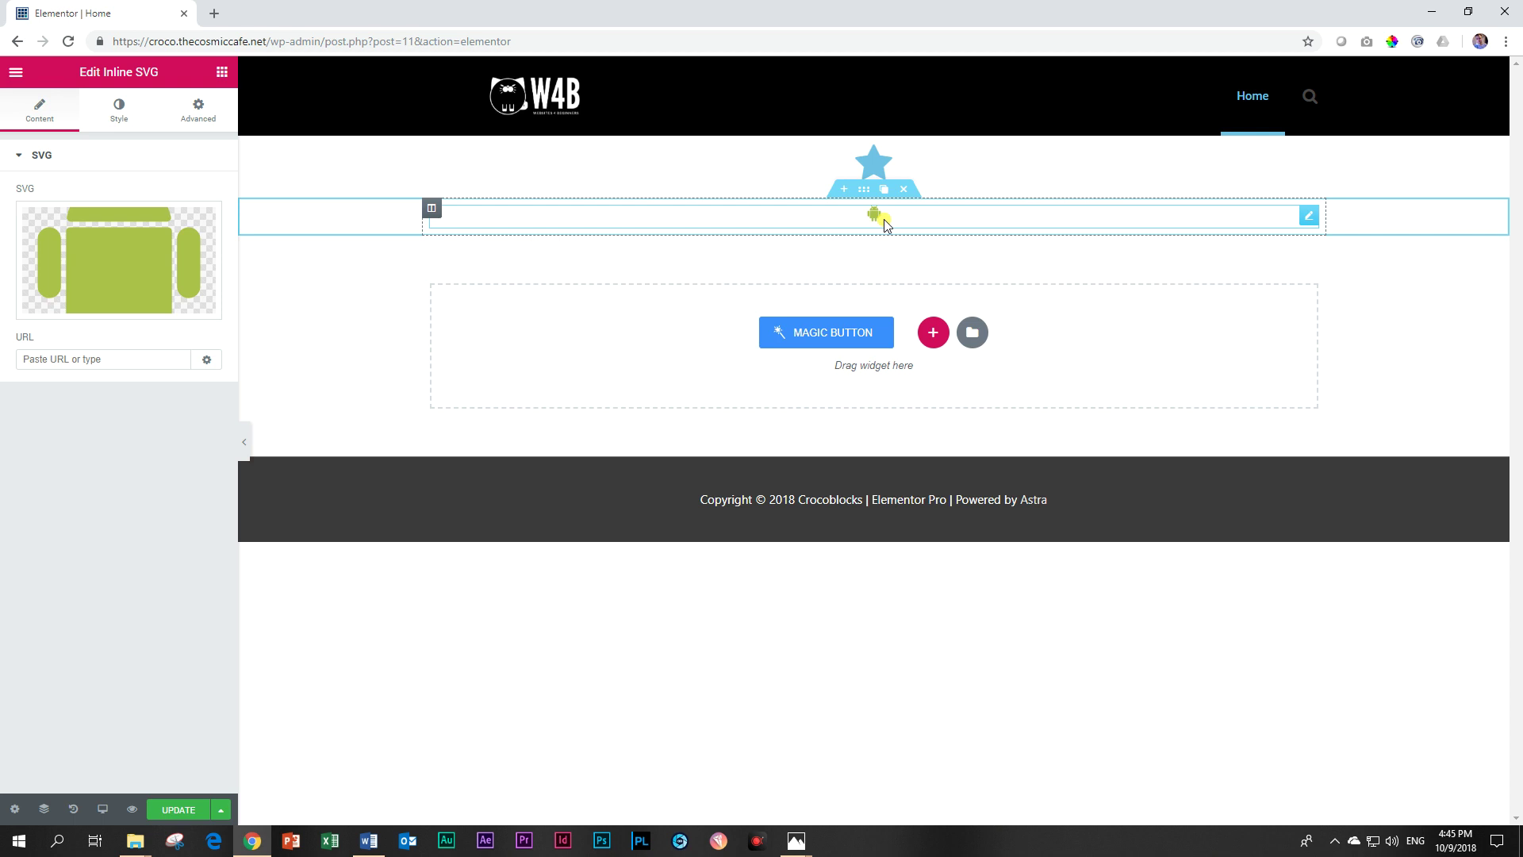
Step: Enable a custom width for the Android SVG and set the width to 674
left_click(127, 115)
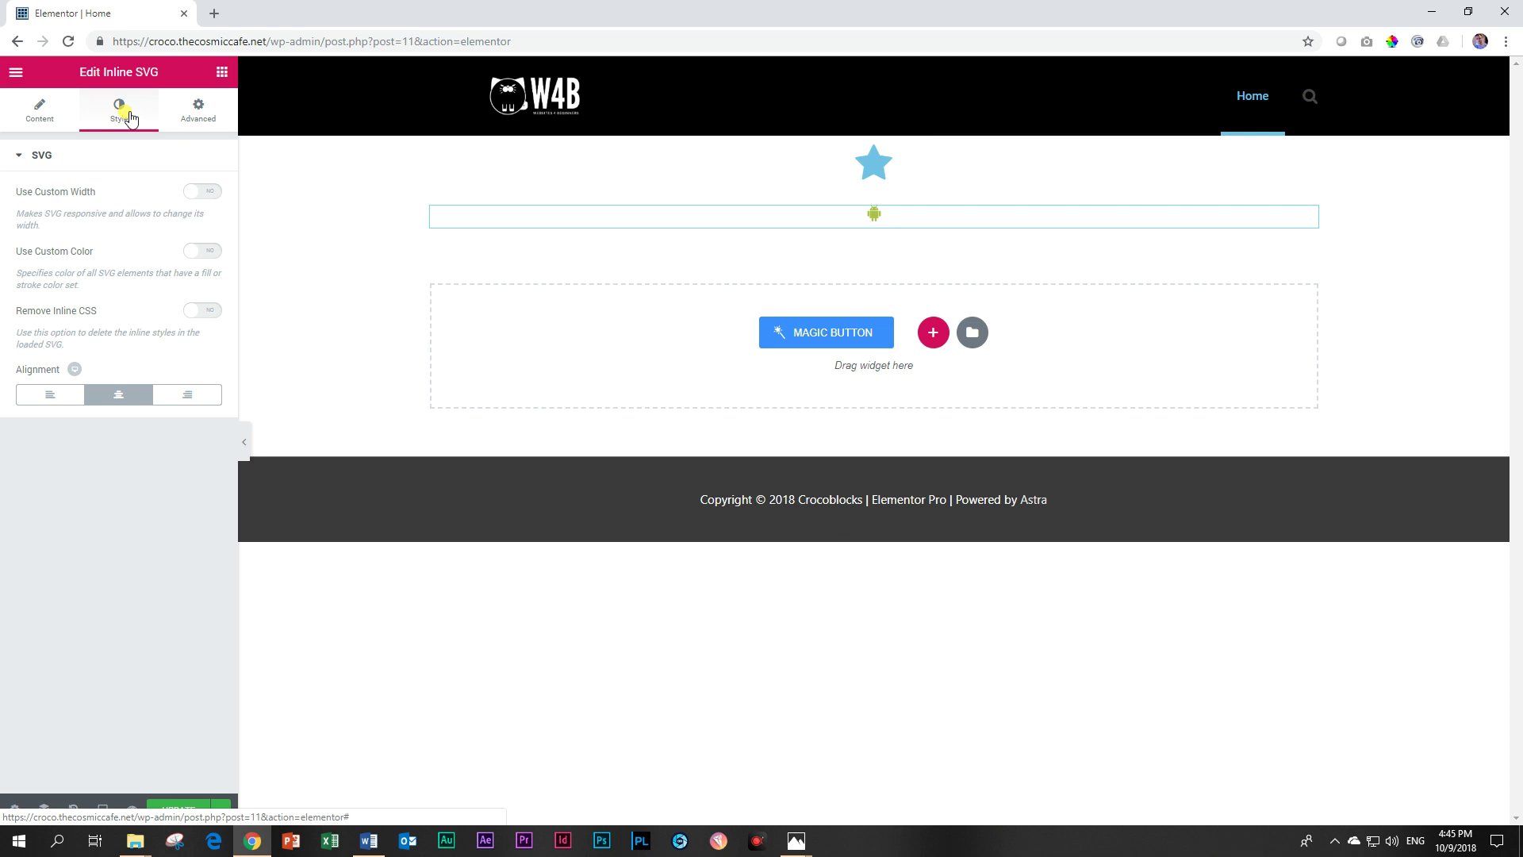
left_click(203, 192)
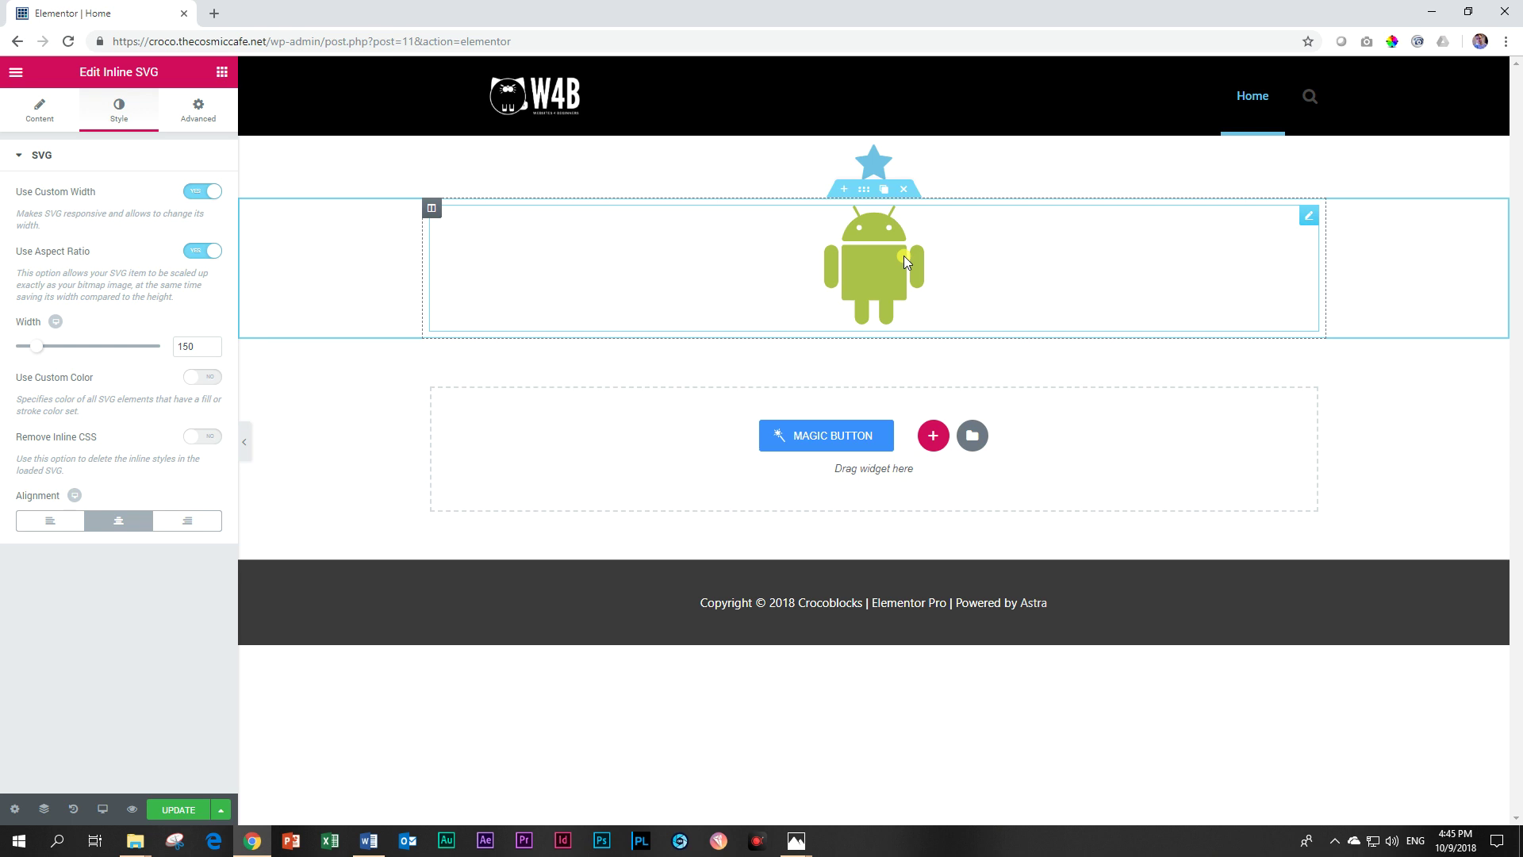
left_click_drag(44, 349, 198, 347)
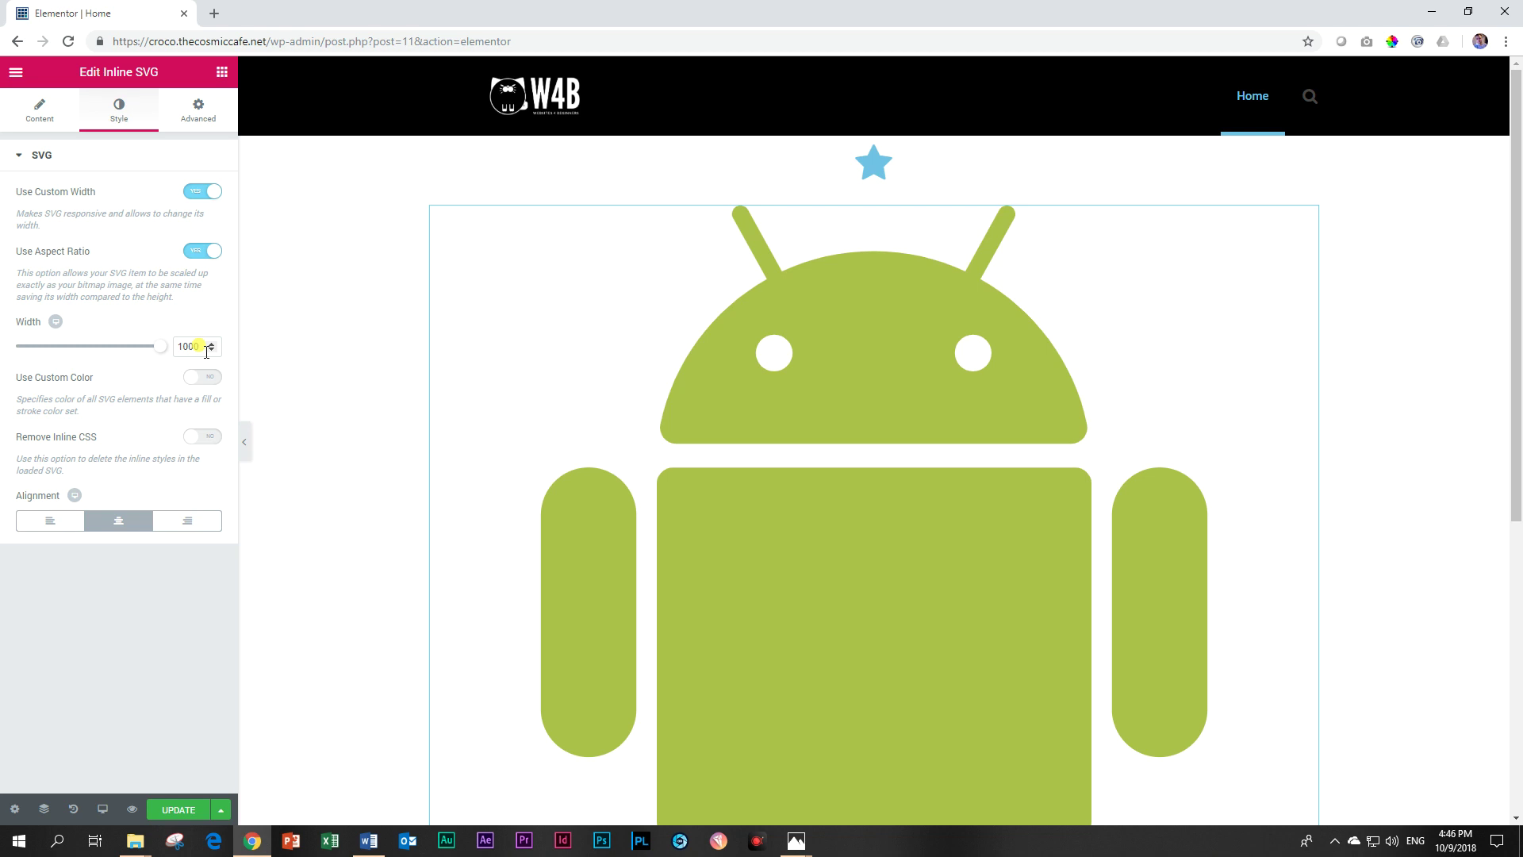
left_click_drag(156, 347, 108, 350)
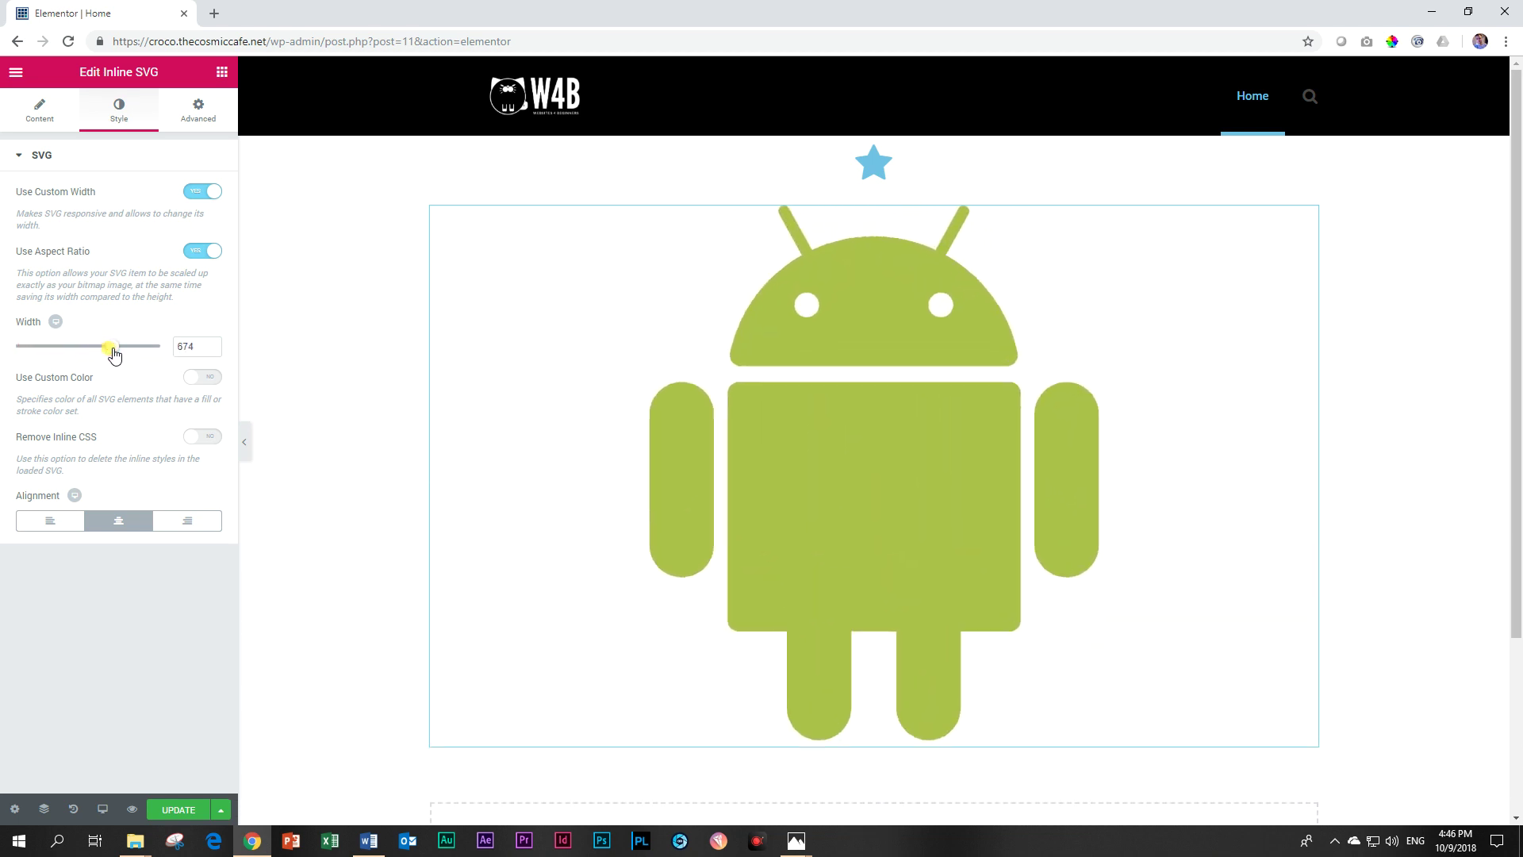
Step: Switch to File Explorer and inspect the two Cobra icon files in the Originals folder
left_click(135, 840)
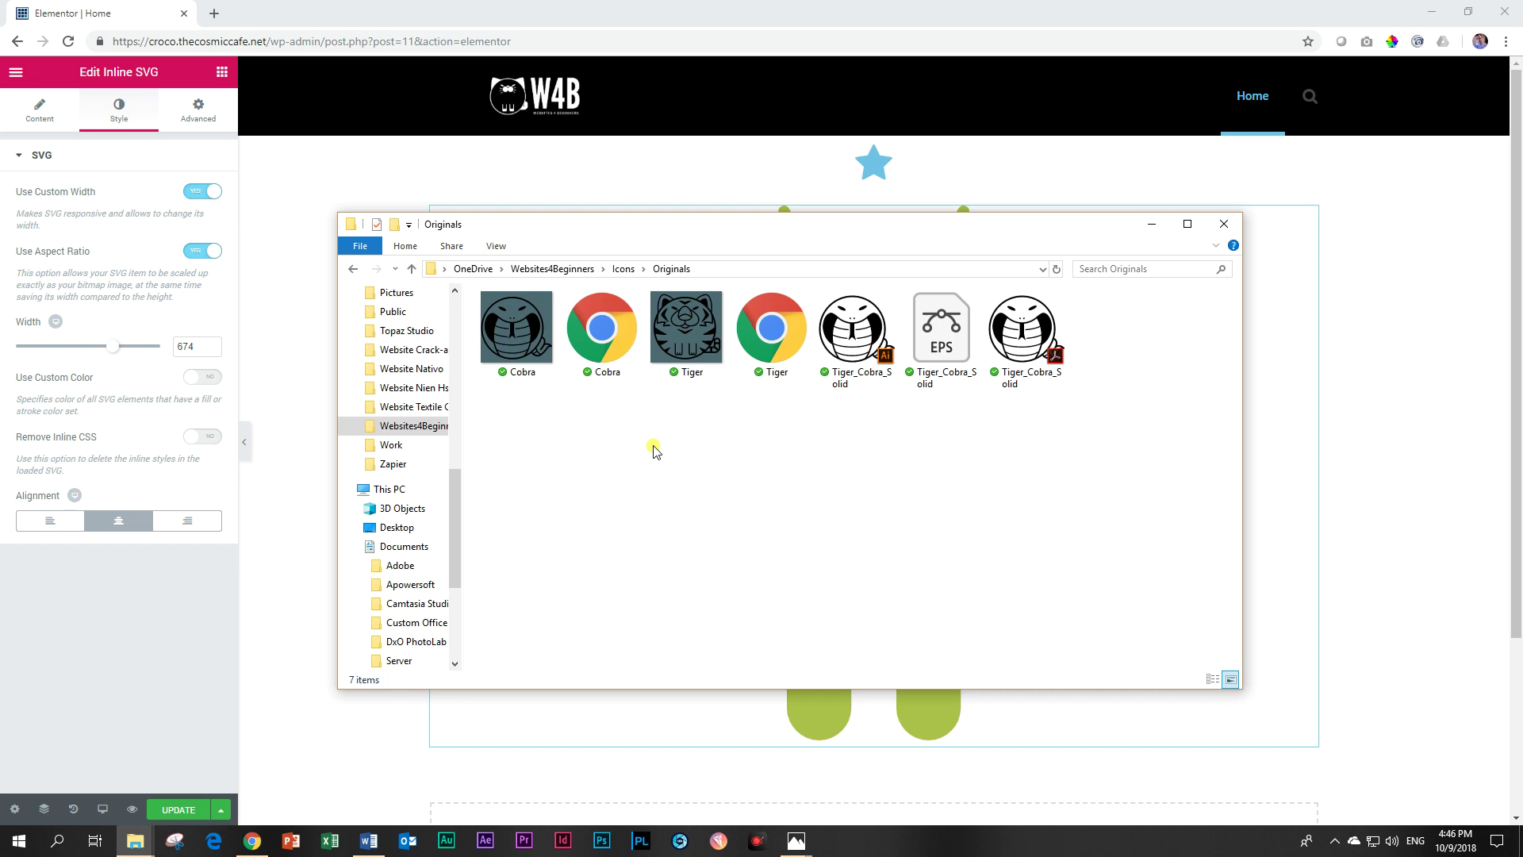
left_click(512, 341)
left_click(542, 443)
left_click(603, 346)
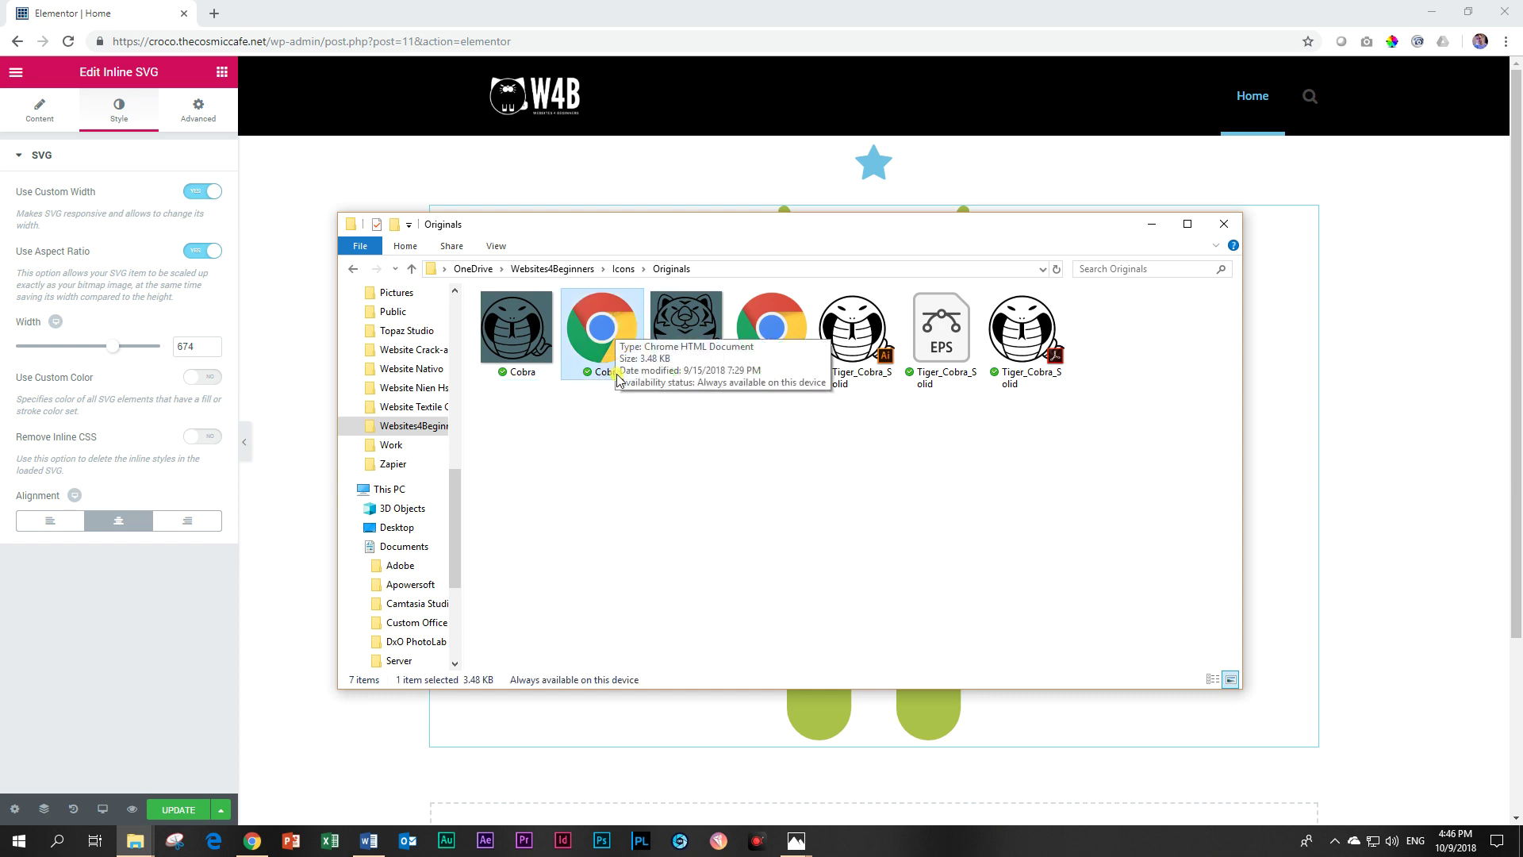
left_click(588, 456)
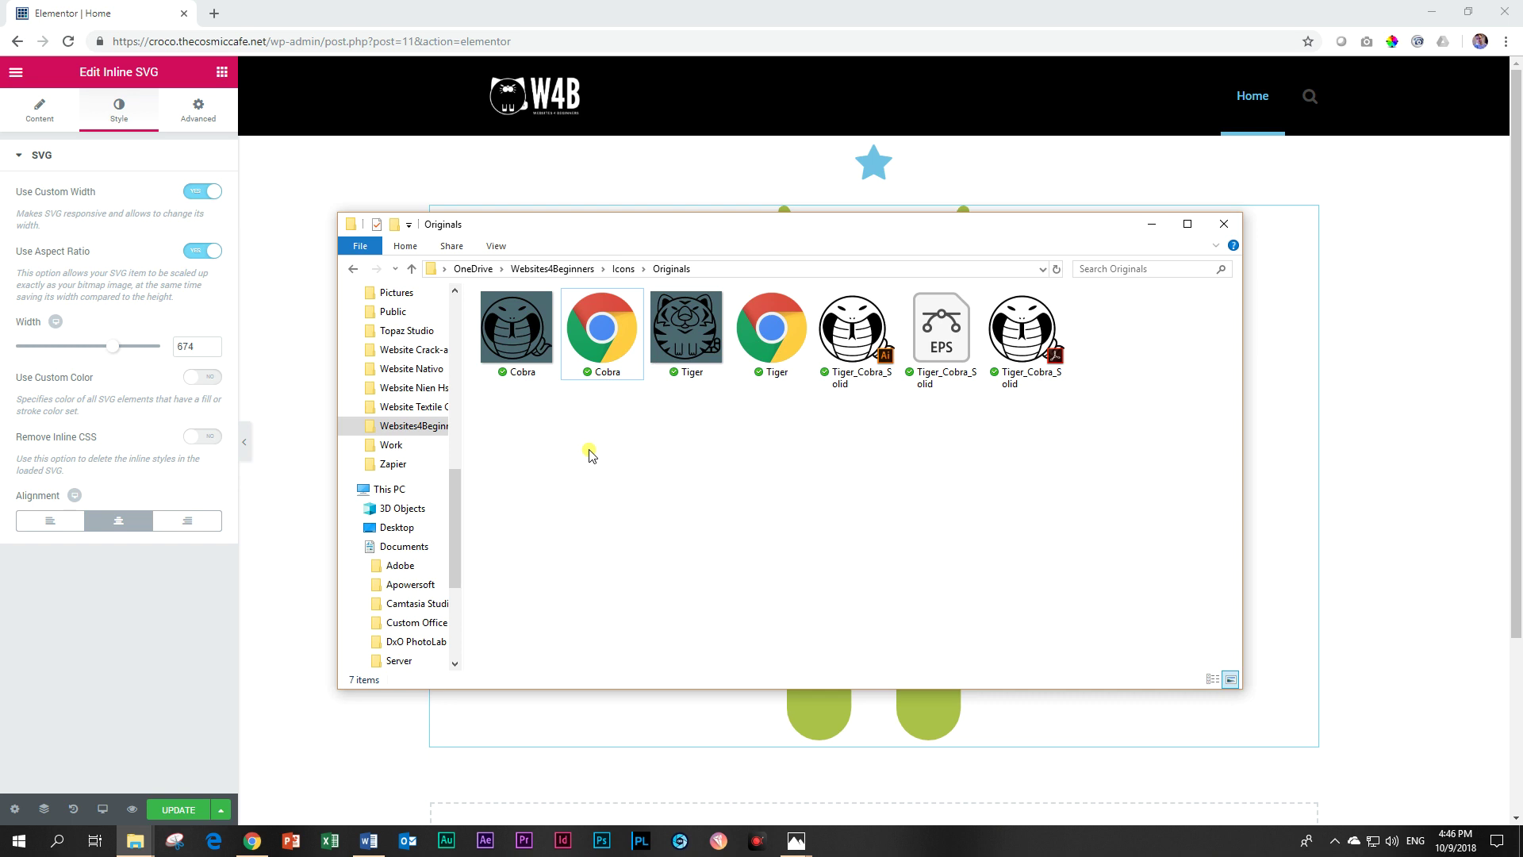
left_click(538, 328)
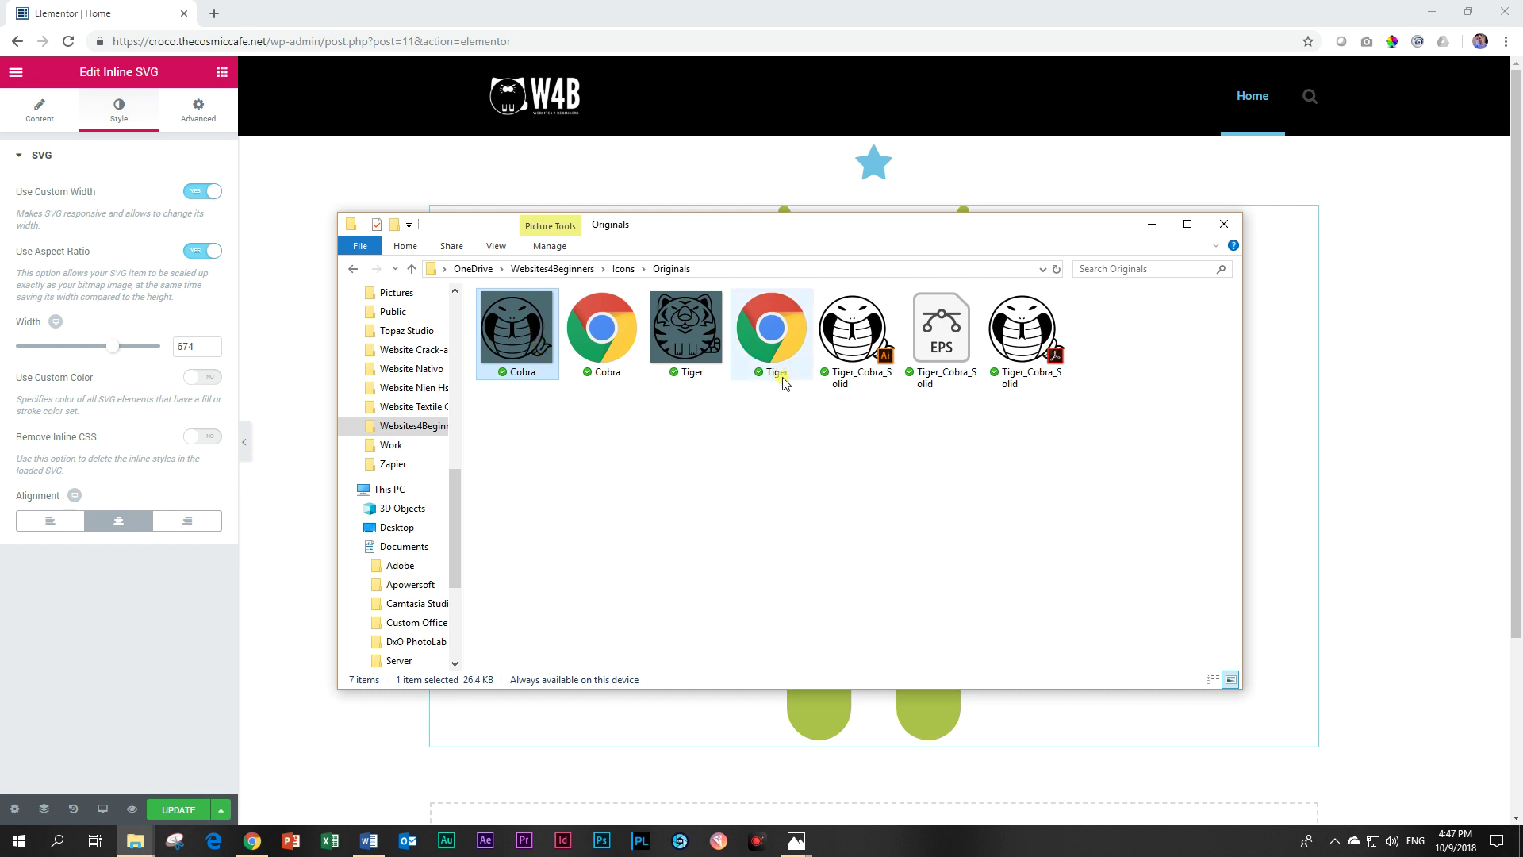
Step: Show the Originals folder as a detailed list, compare the sizes of the two Cobra files, and minimize the window
left_click(1212, 679)
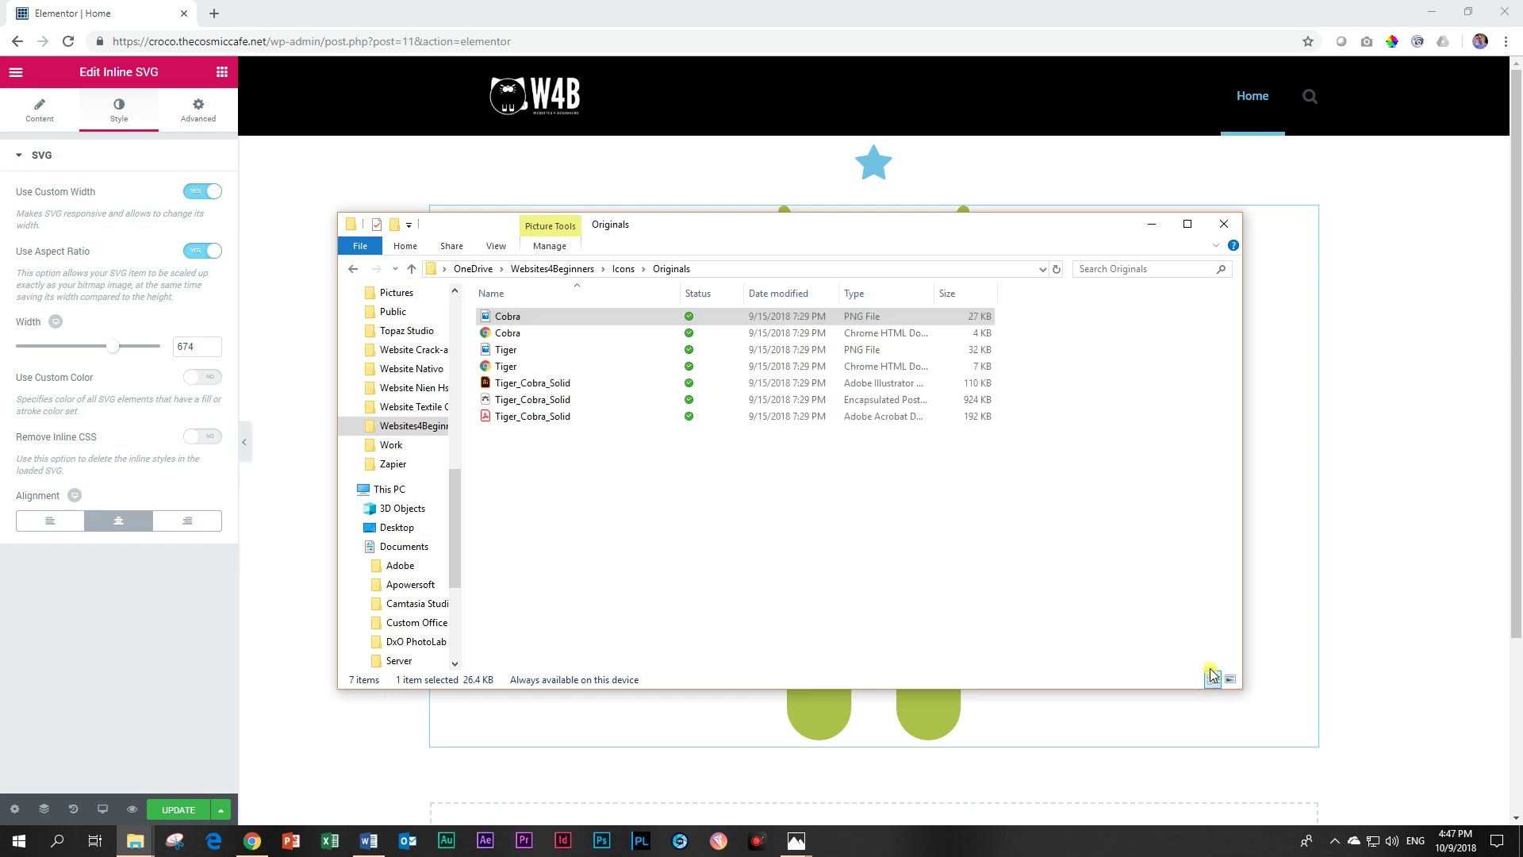
left_click(774, 513)
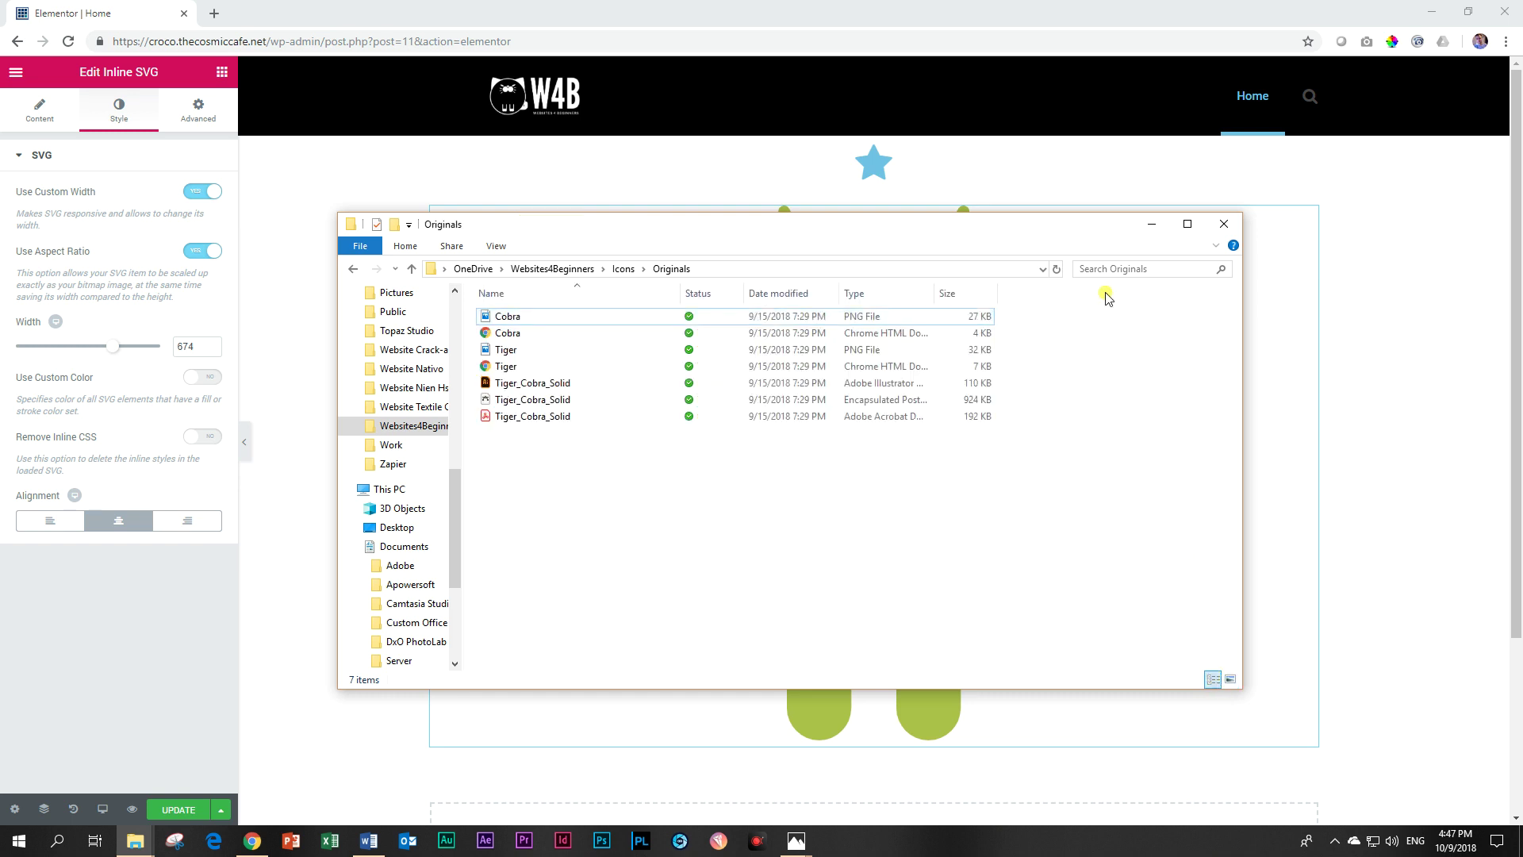
left_click(513, 315)
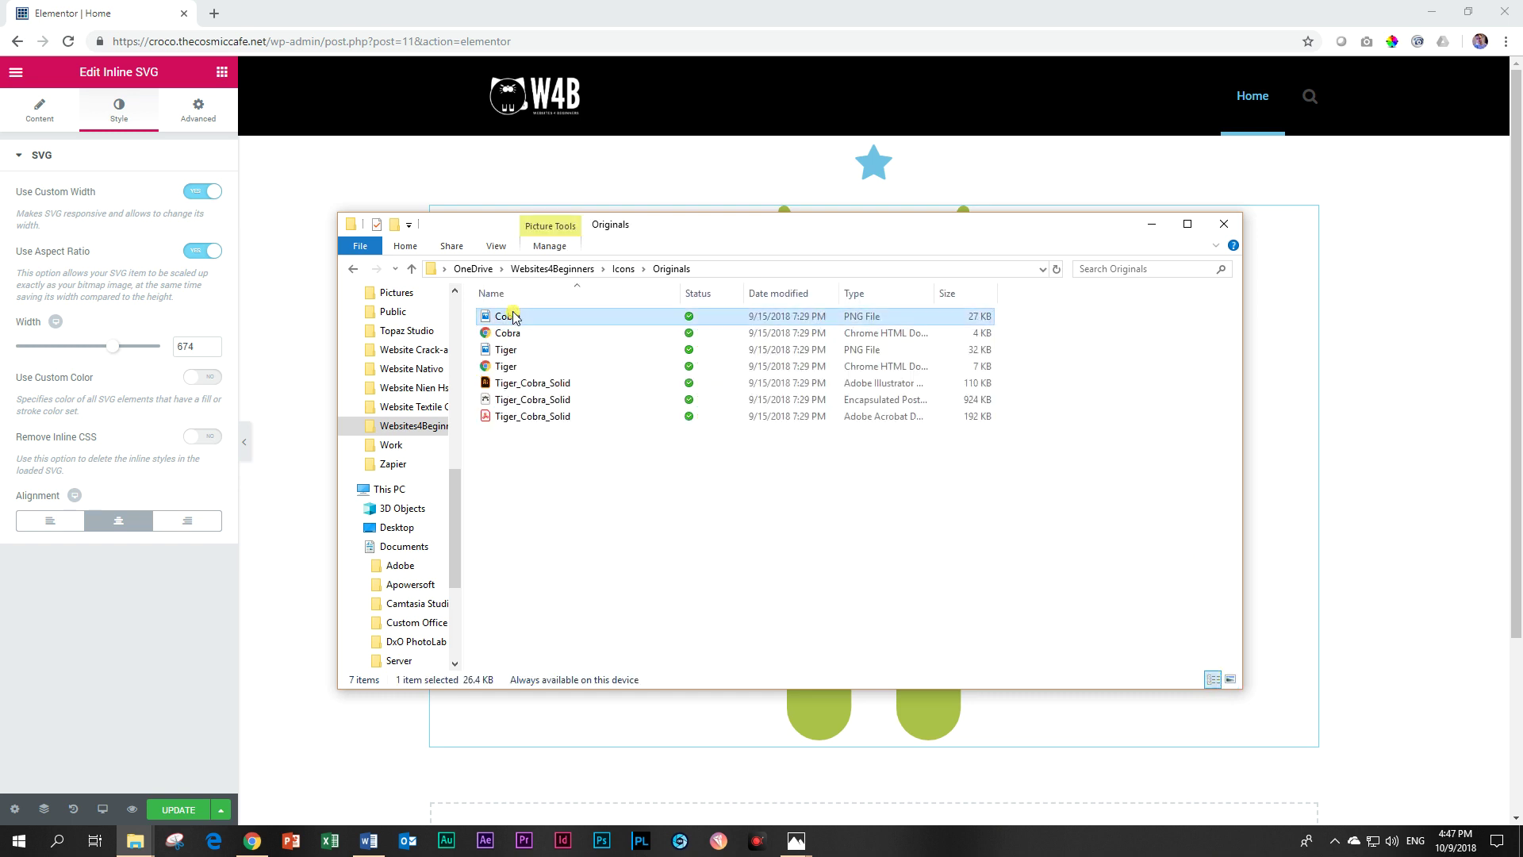
left_click(1009, 328)
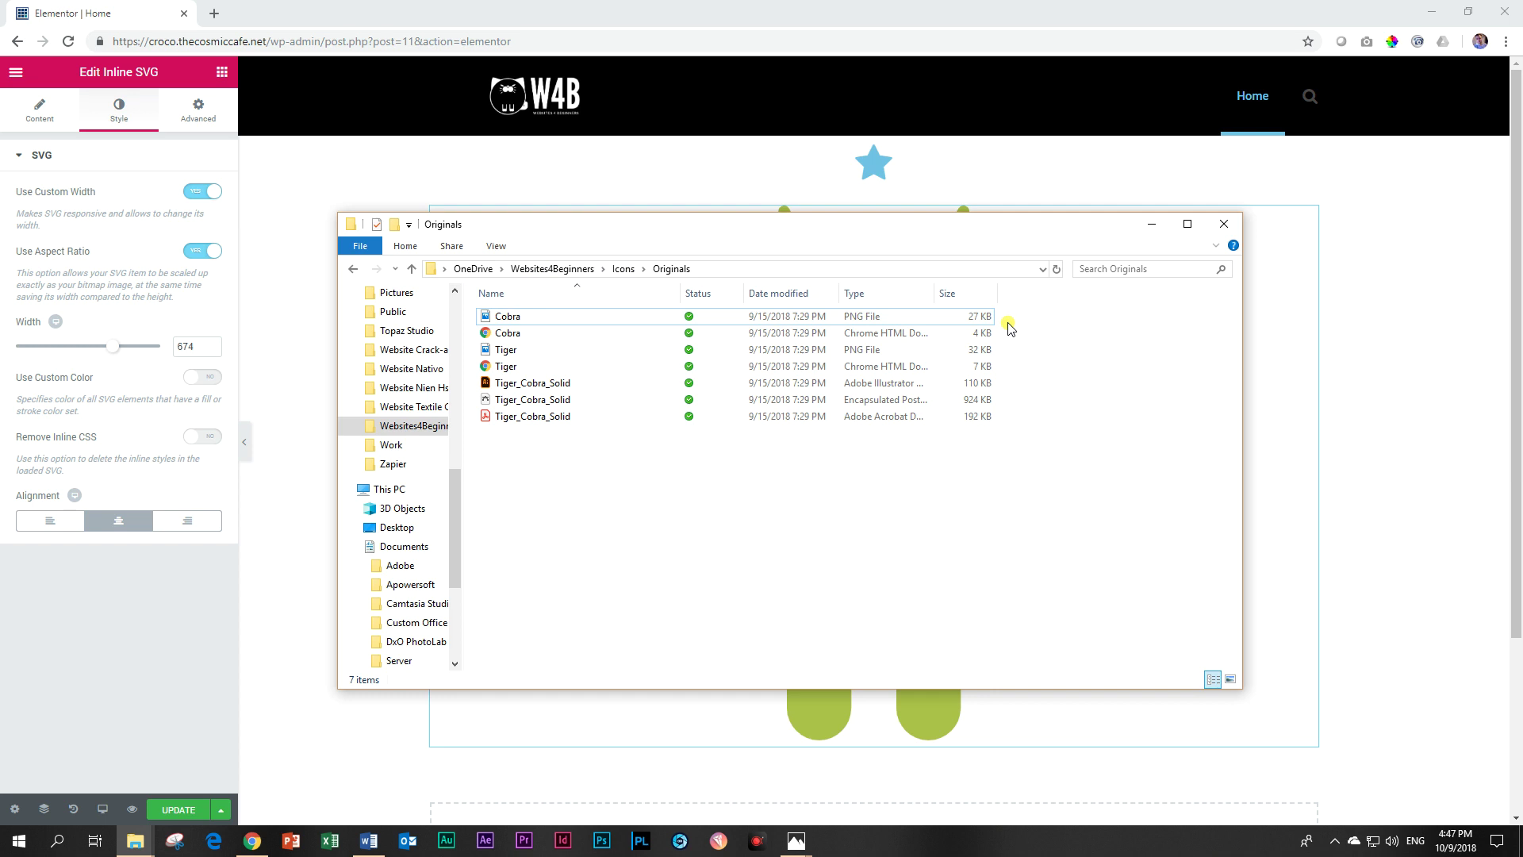
left_click(642, 341)
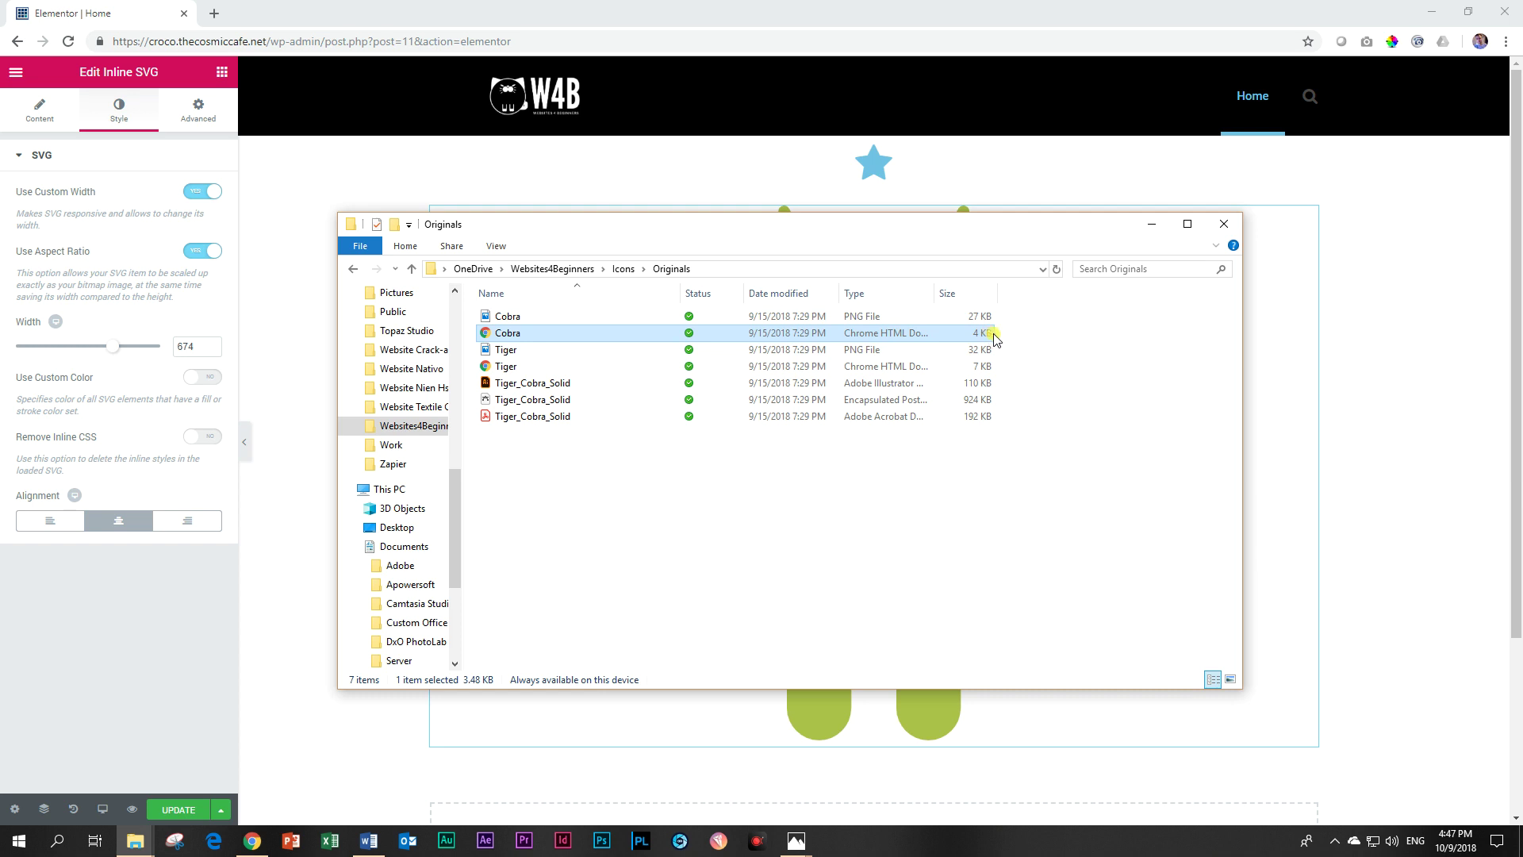
left_click(1029, 341)
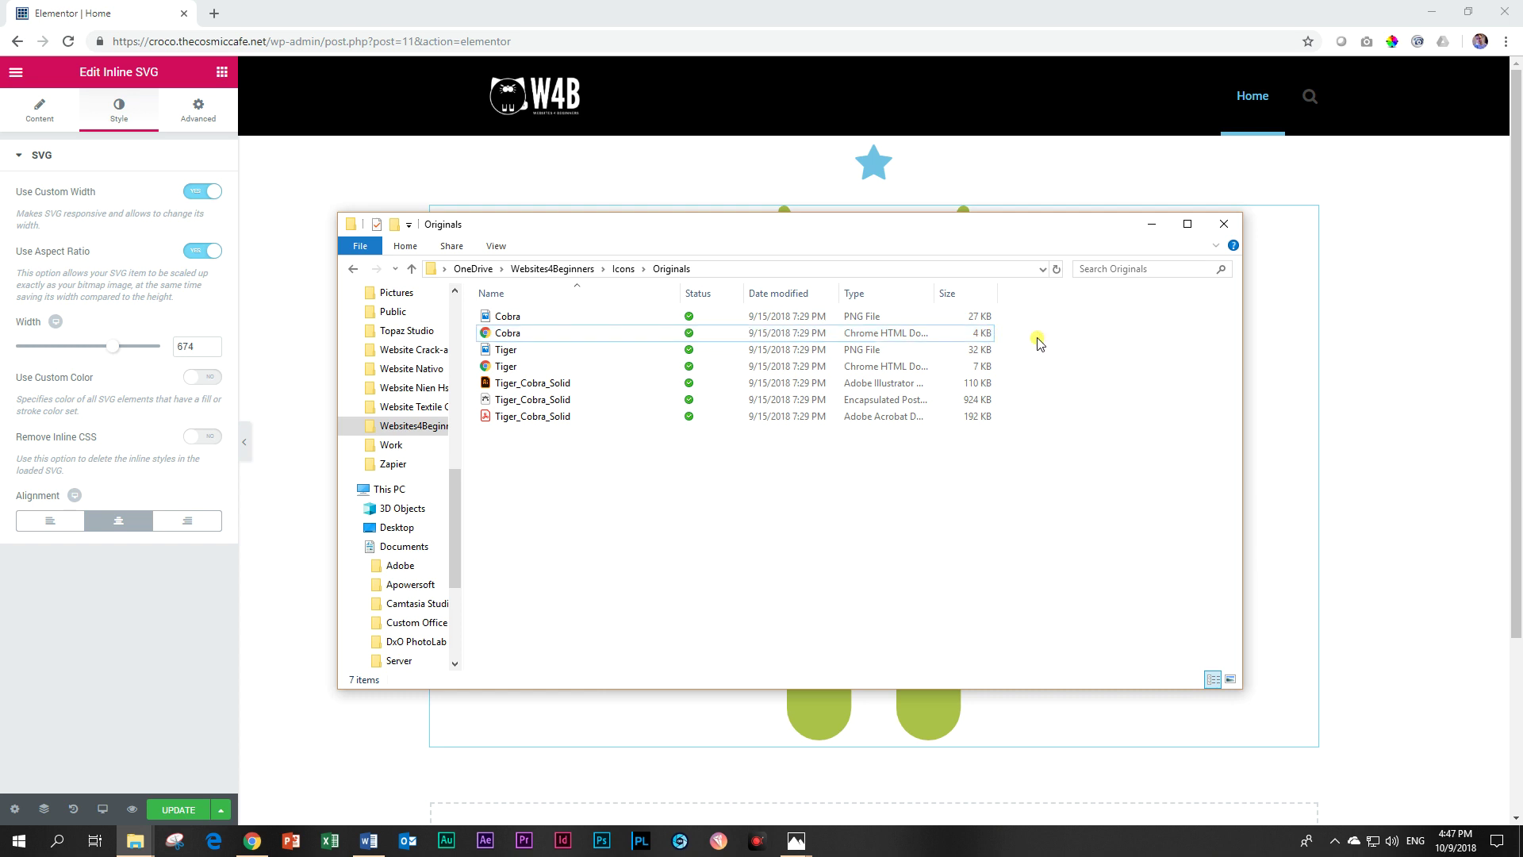
left_click(1150, 225)
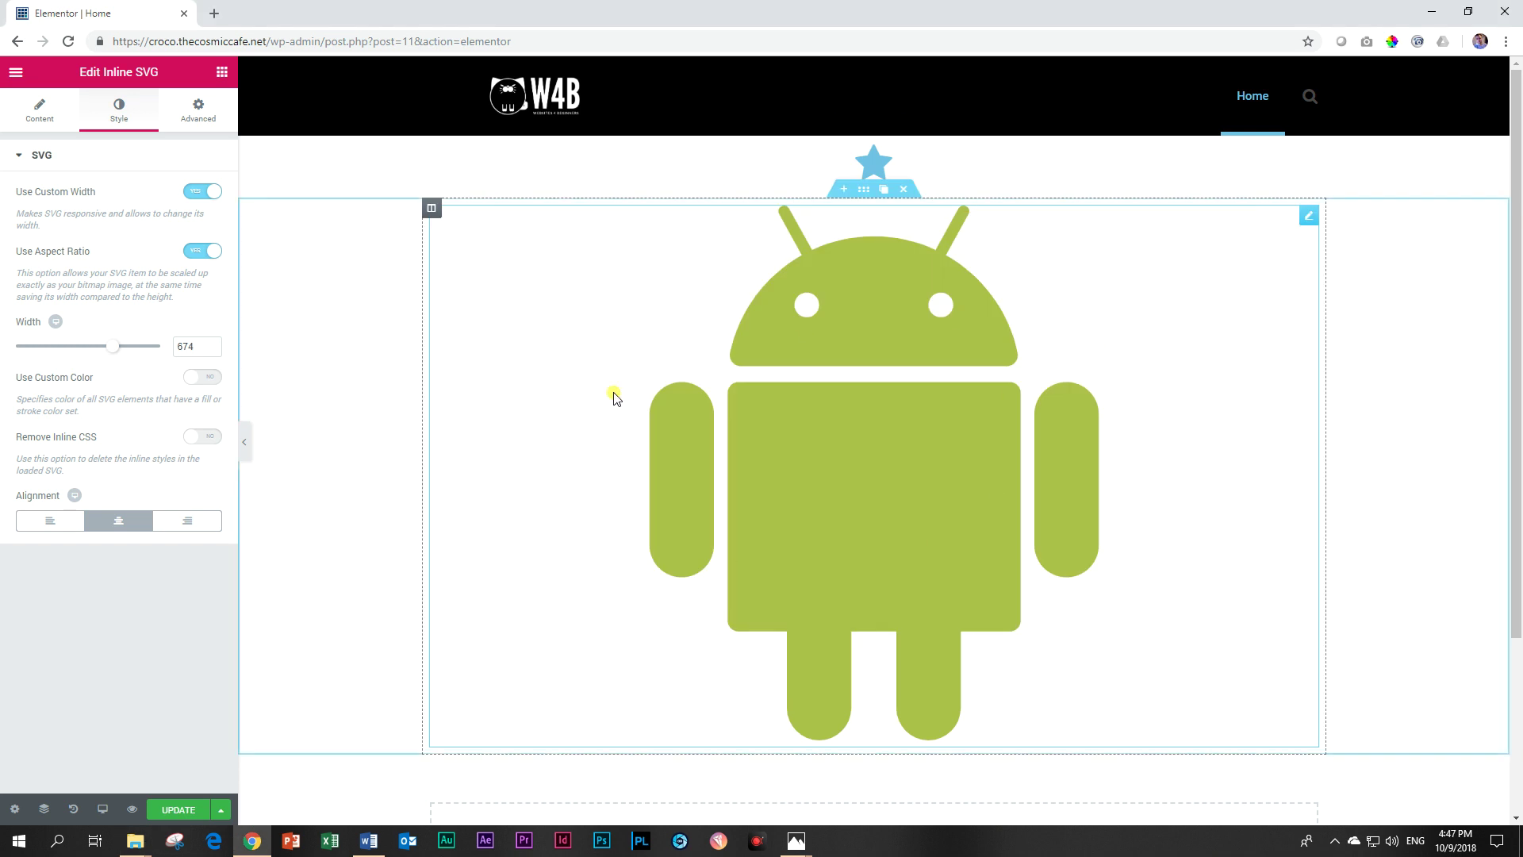
Step: Bring the Originals folder back up, check the Cobra PNG file's details, and minimize the window again
left_click(799, 846)
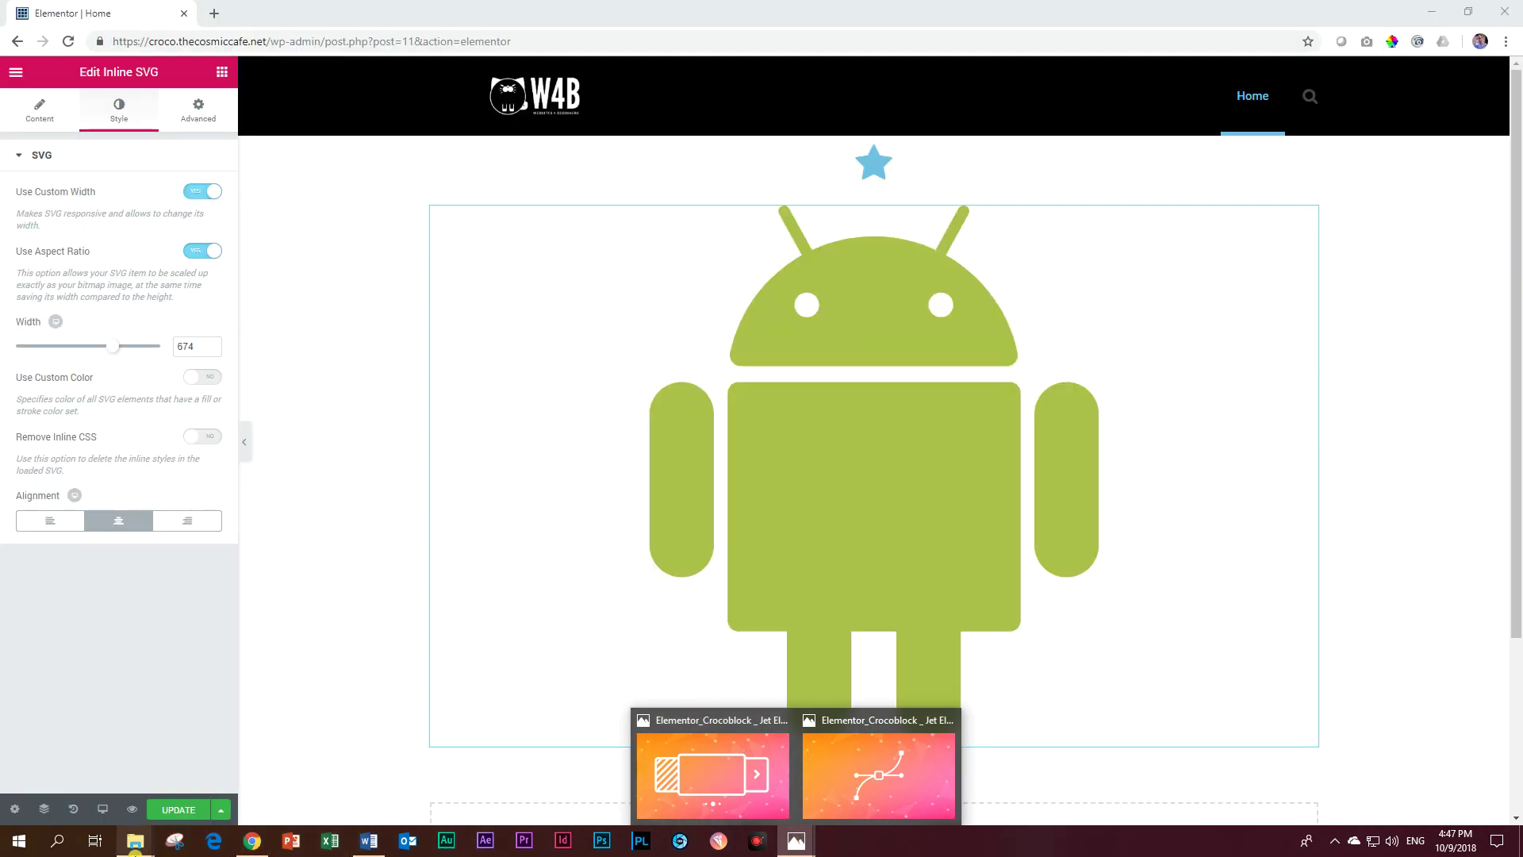
mouse_move(135, 843)
left_click(124, 782)
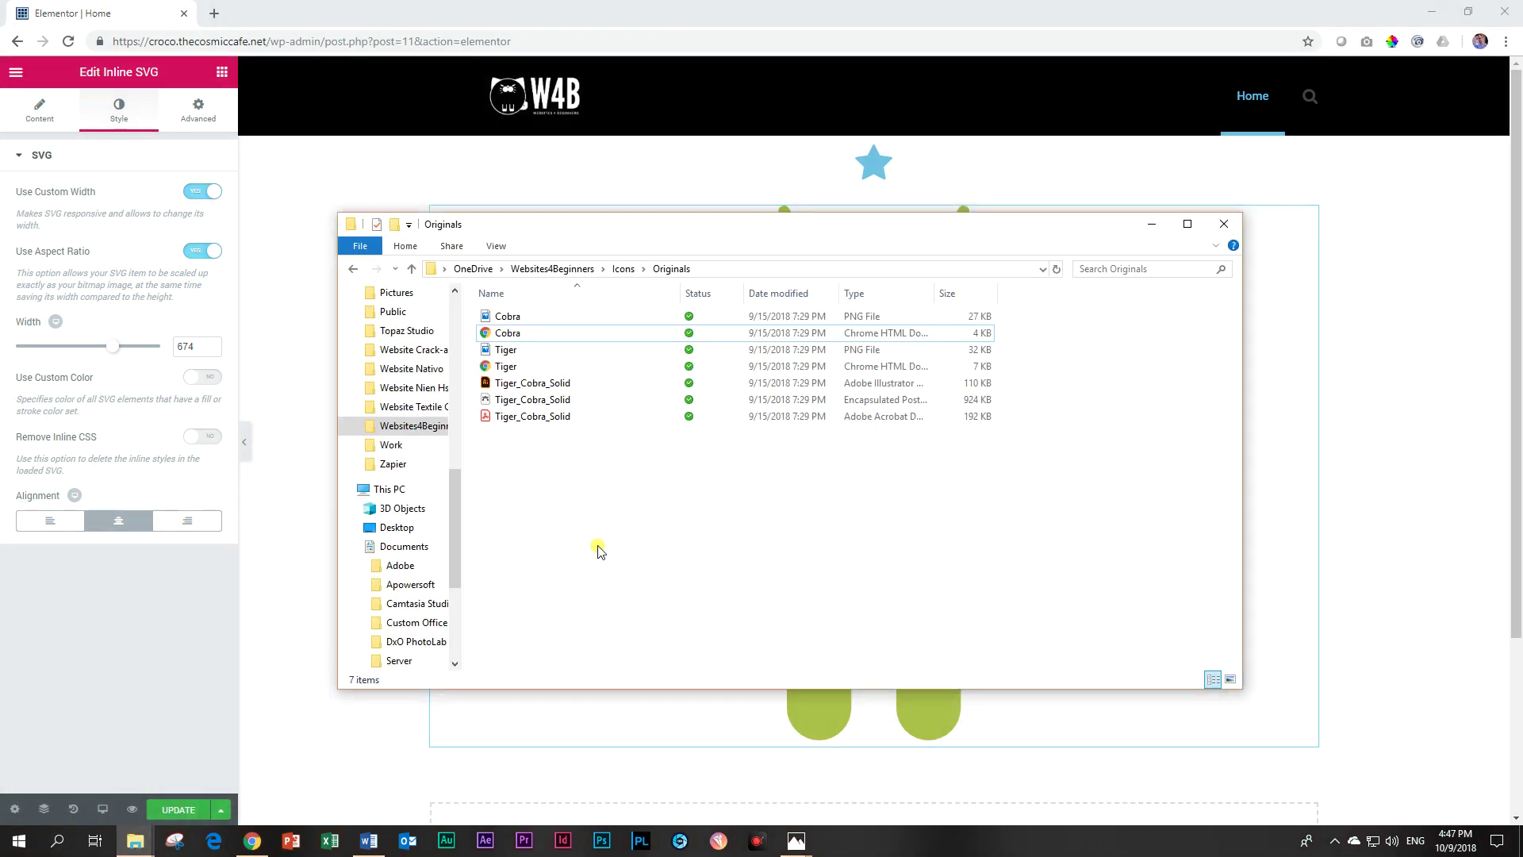
left_click(917, 315)
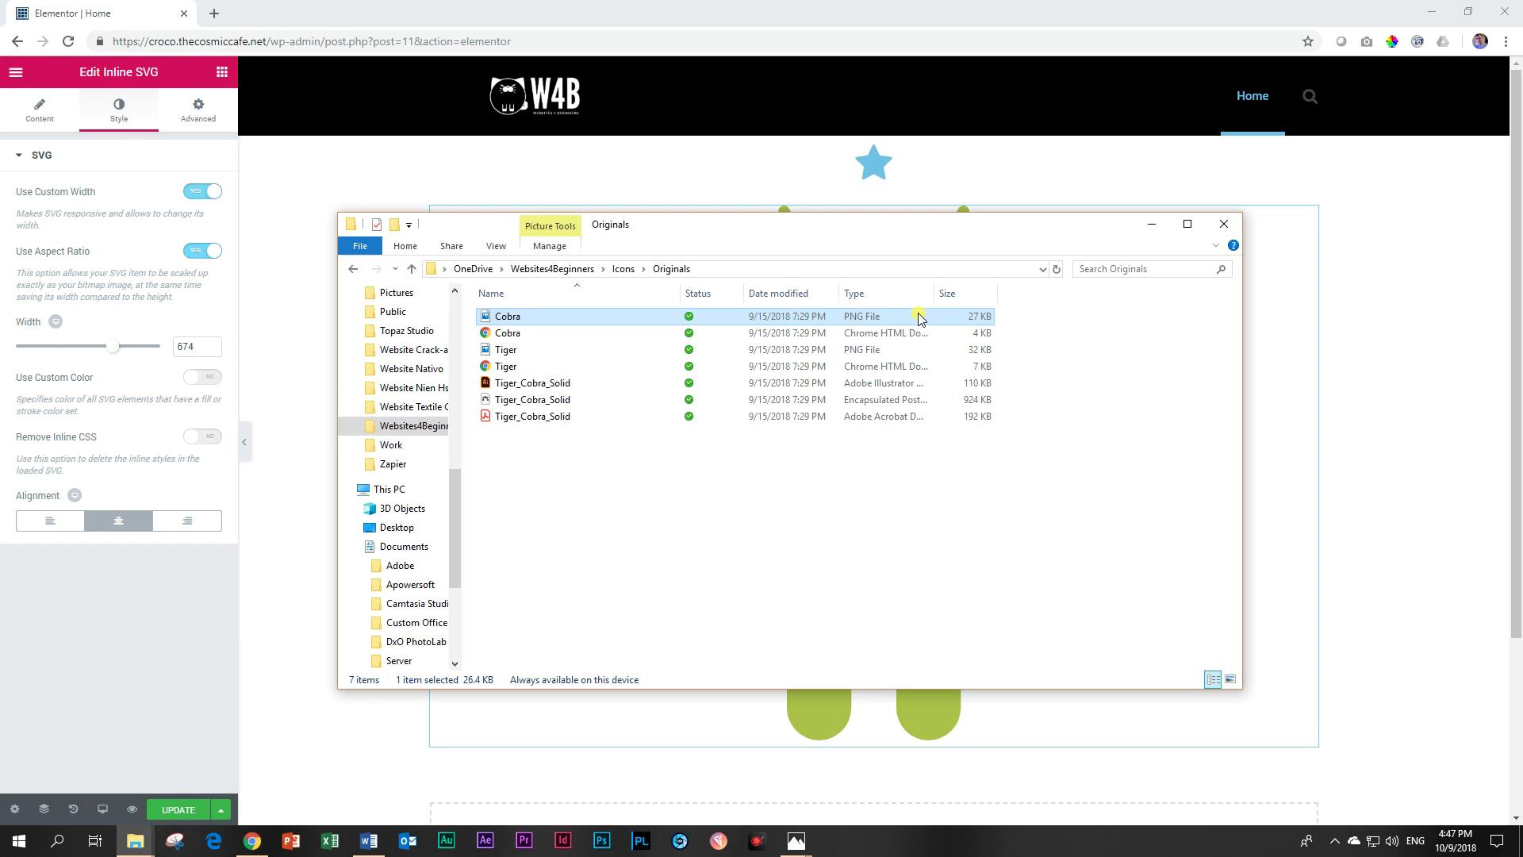
left_click(1151, 224)
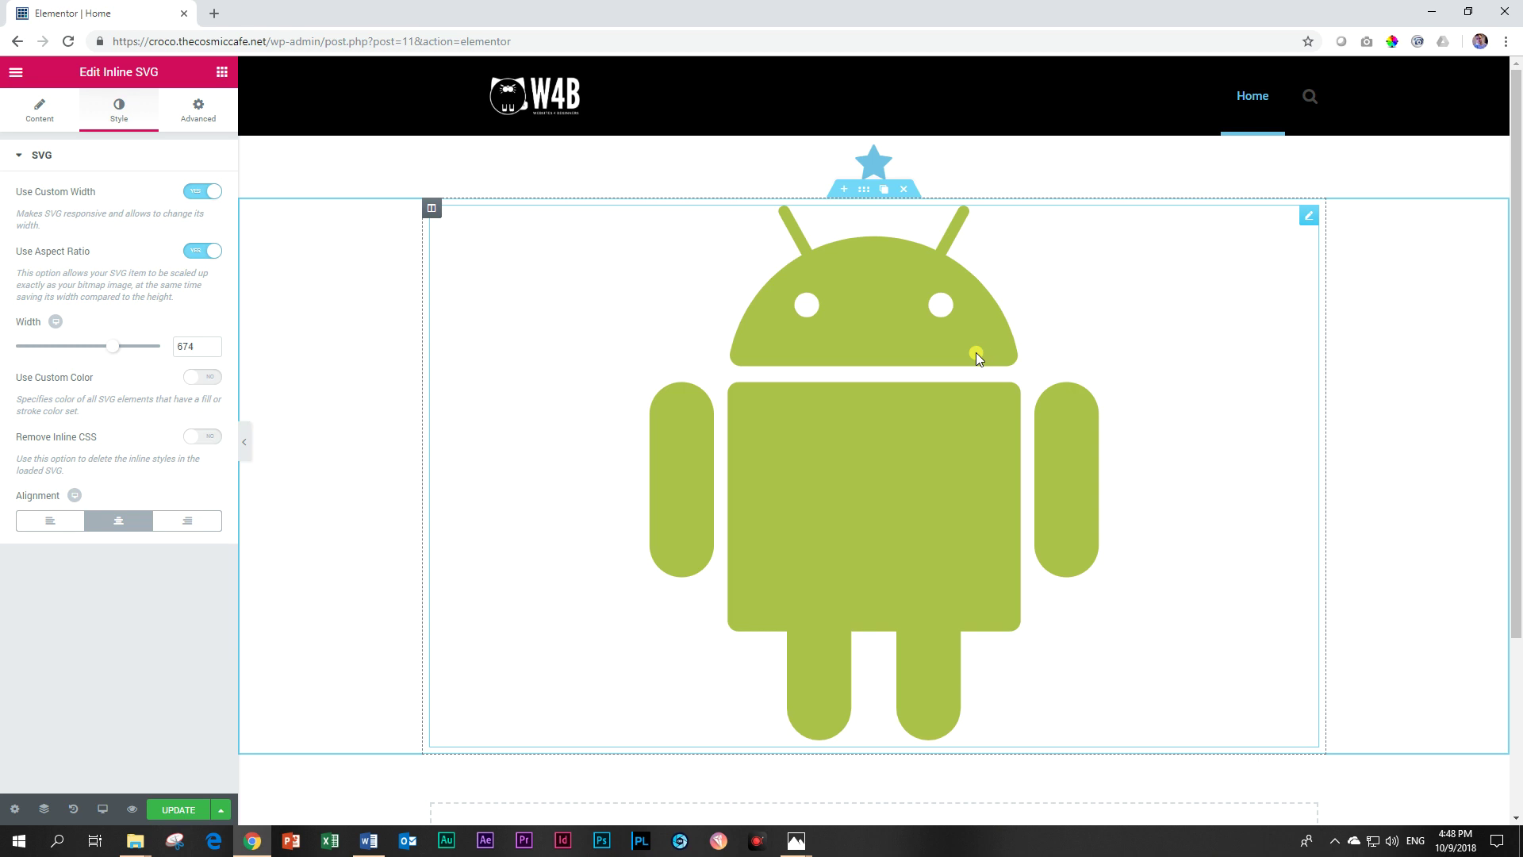
Step: Open thenounproject.com in a new browser tab
left_click(212, 14)
type("thenoun")
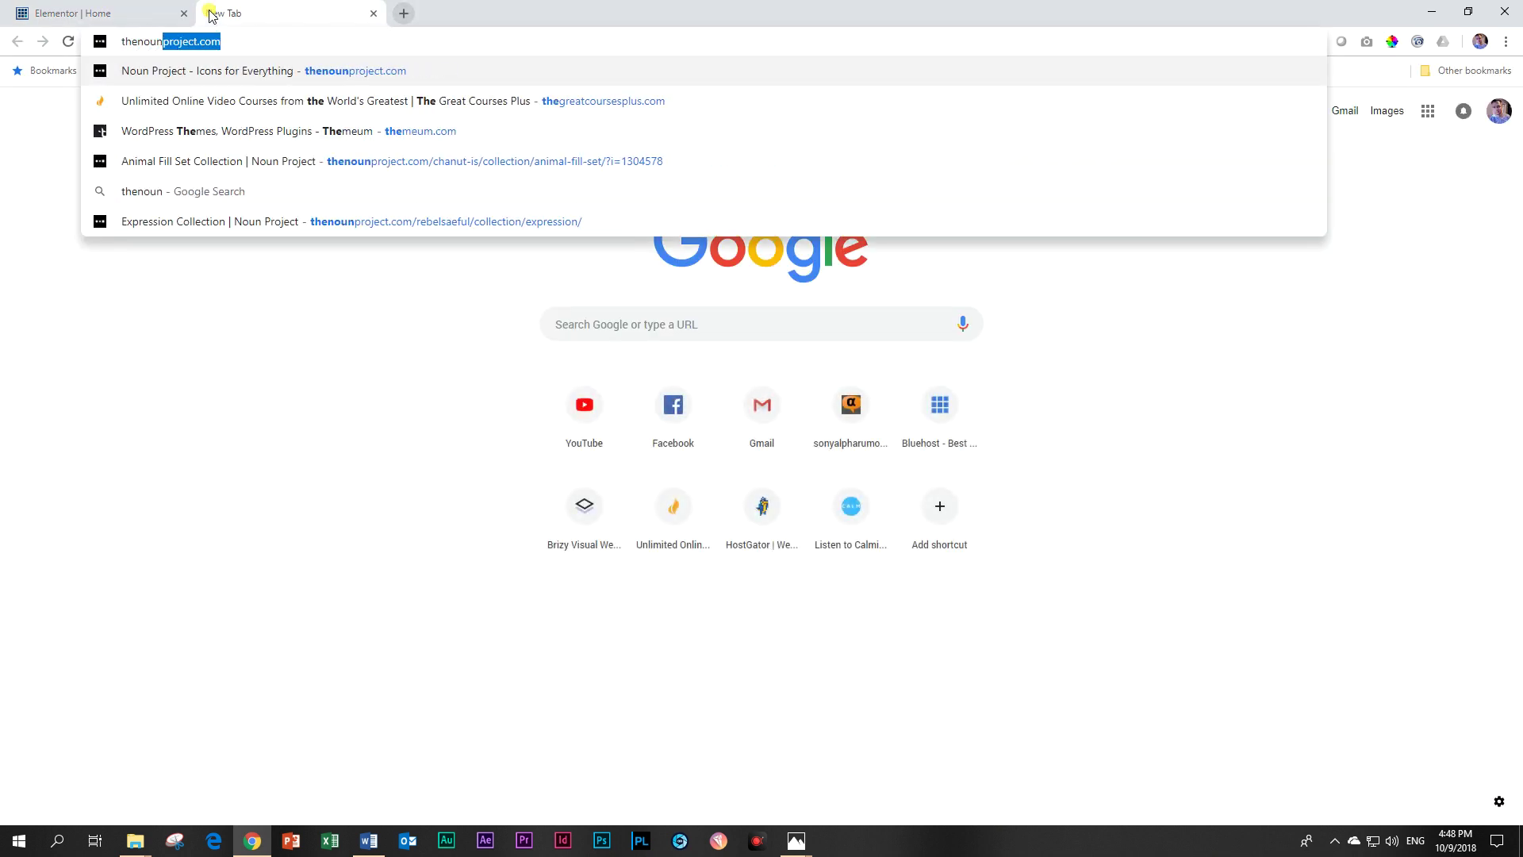
key("Return")
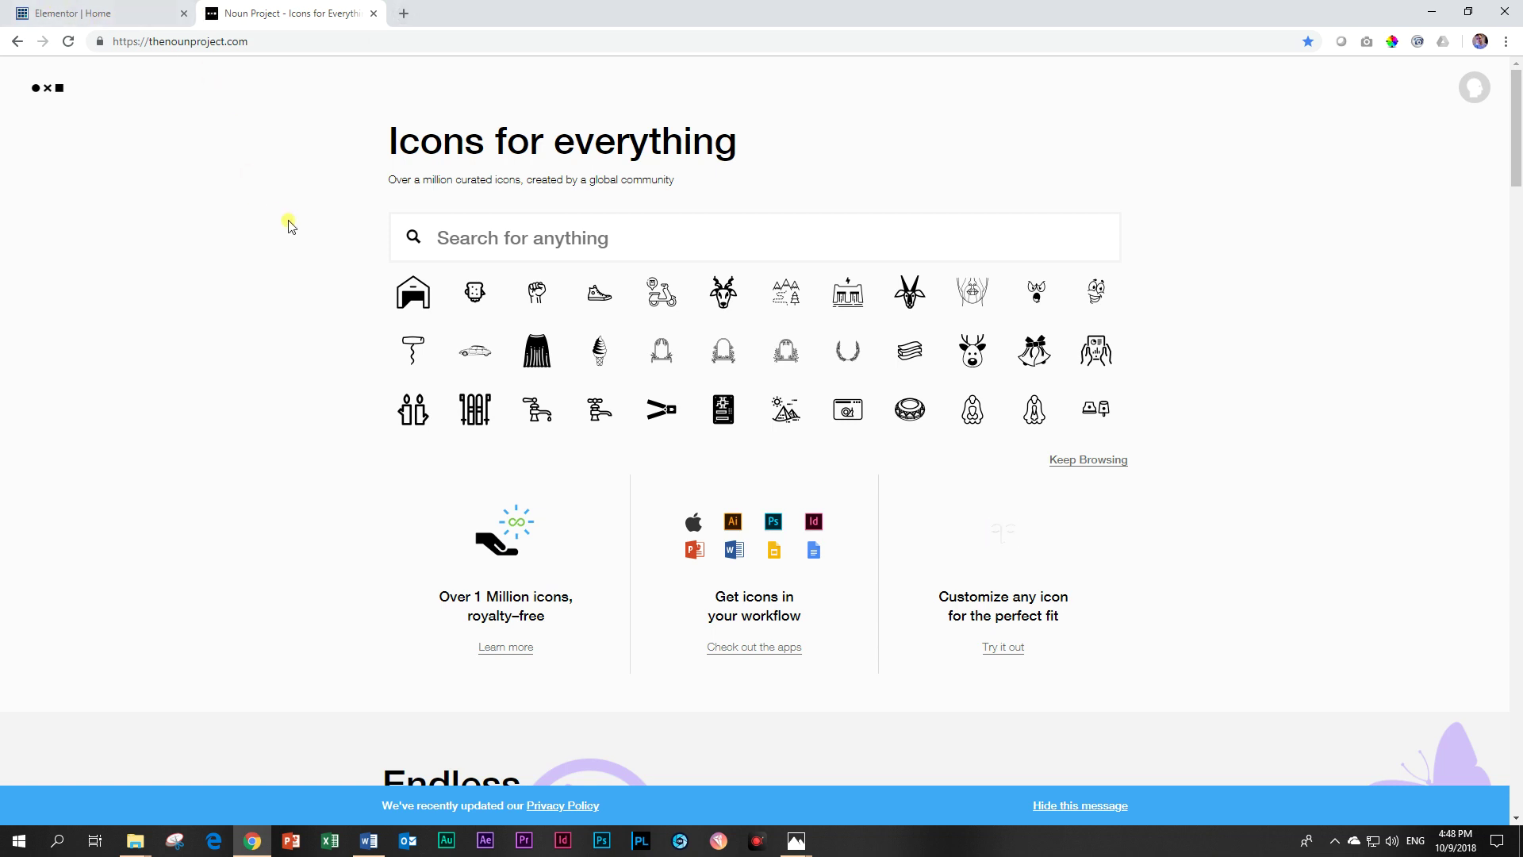
Step: Open the NounPro pricing page of Noun Project to review the subscription cost
left_click_drag(394, 182, 521, 198)
left_click(509, 233)
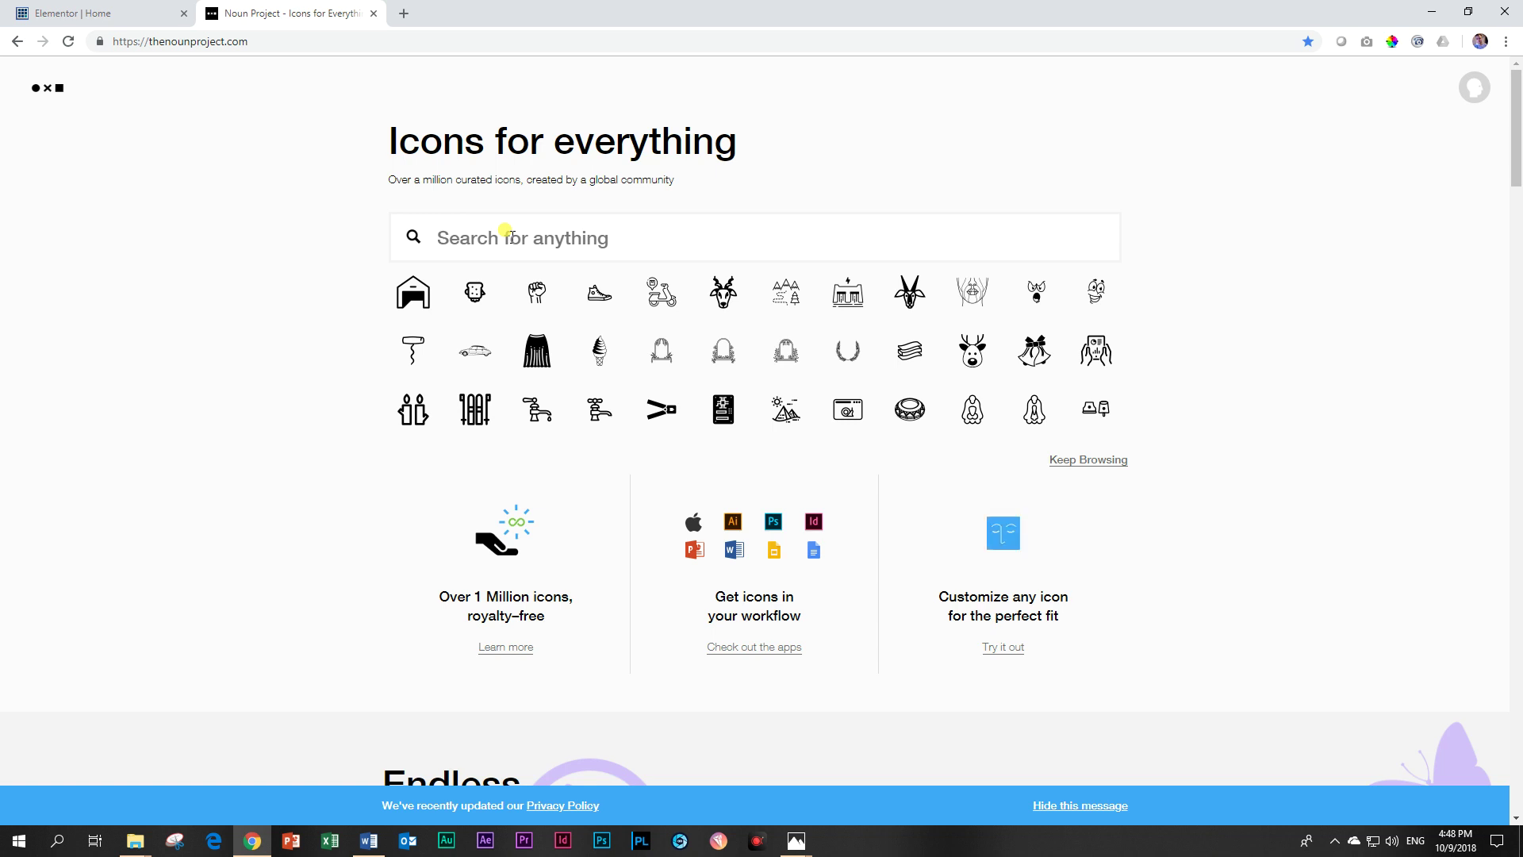
mouse_move(47, 91)
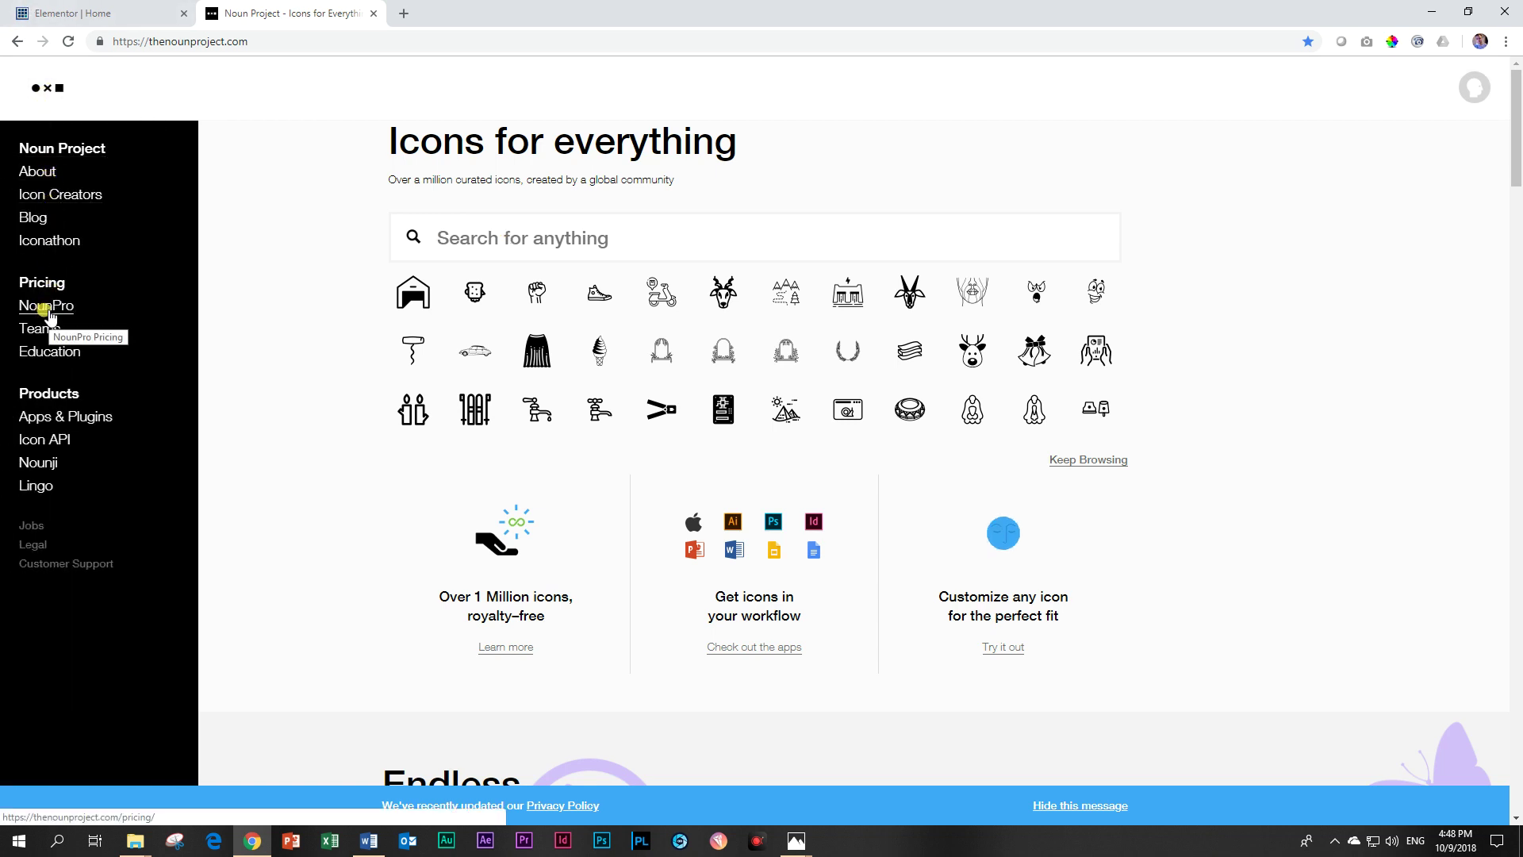
left_click(48, 304)
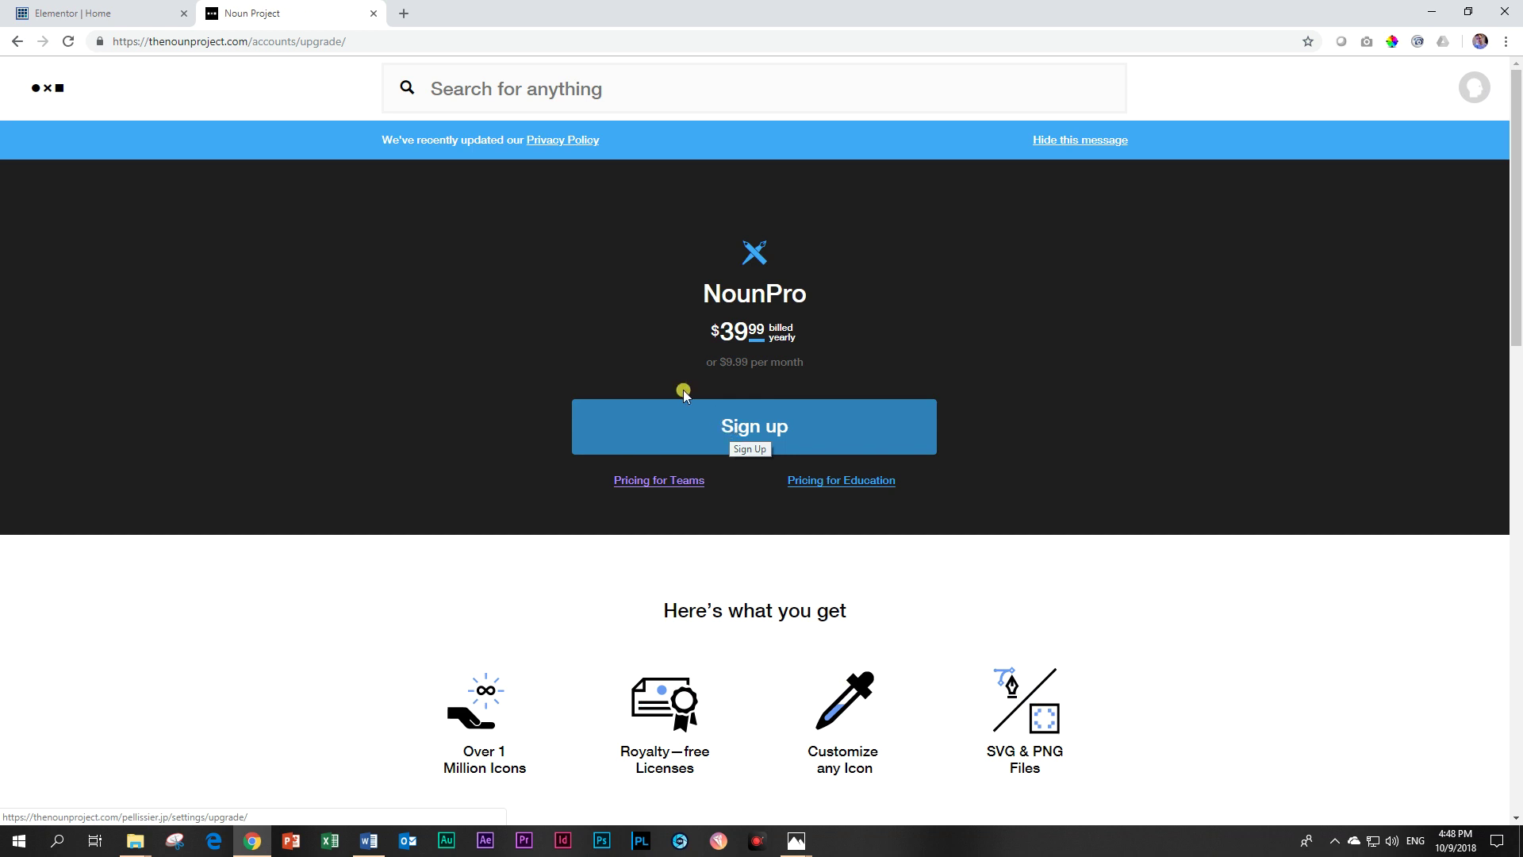
Step: Return to the Noun Project home page and search its icons for "photoshop"
mouse_move(80, 120)
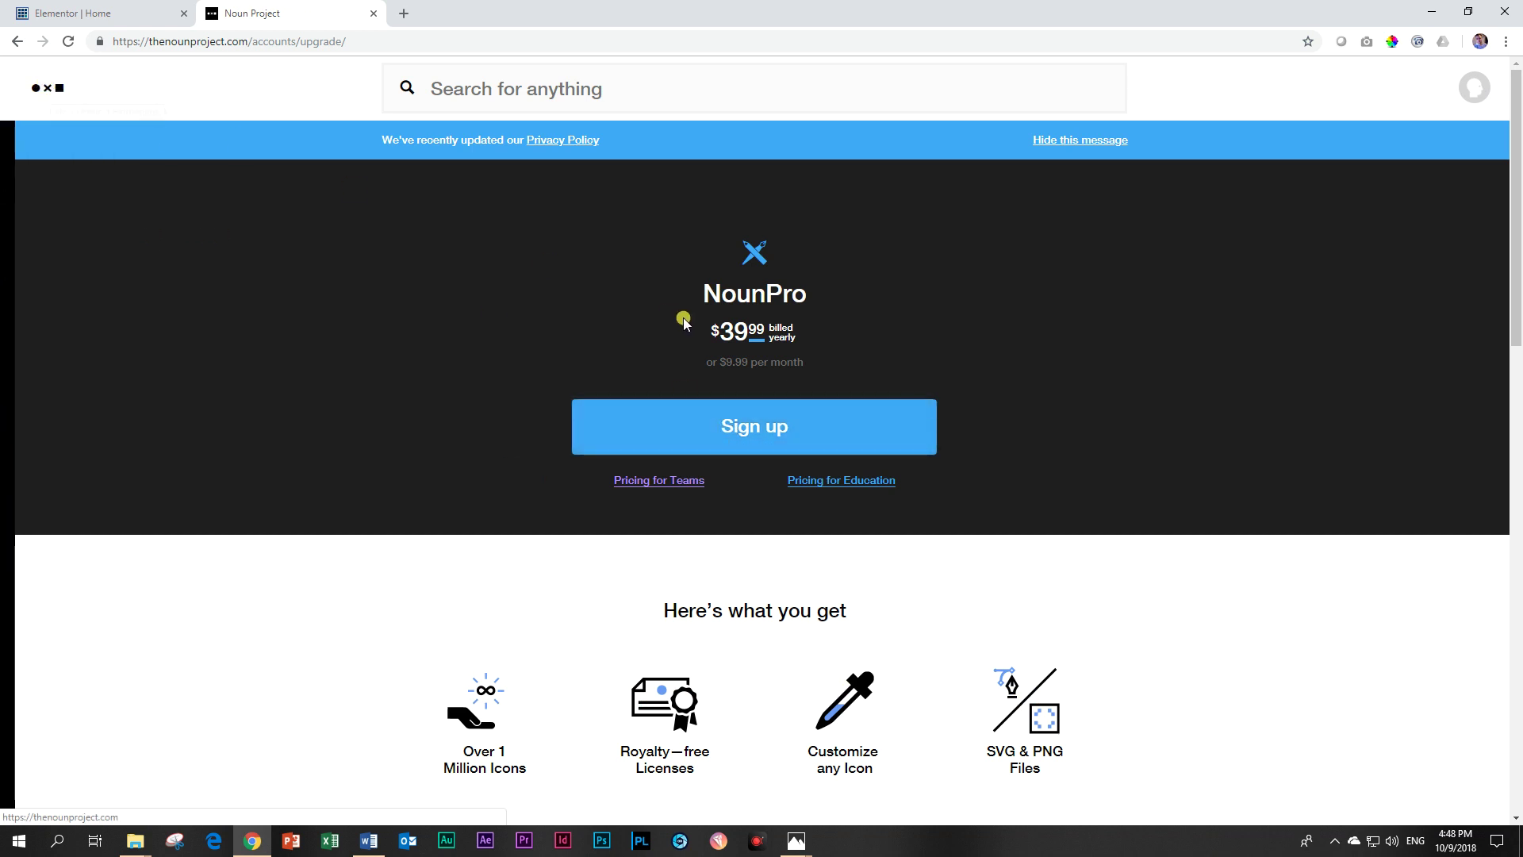
mouse_move(47, 95)
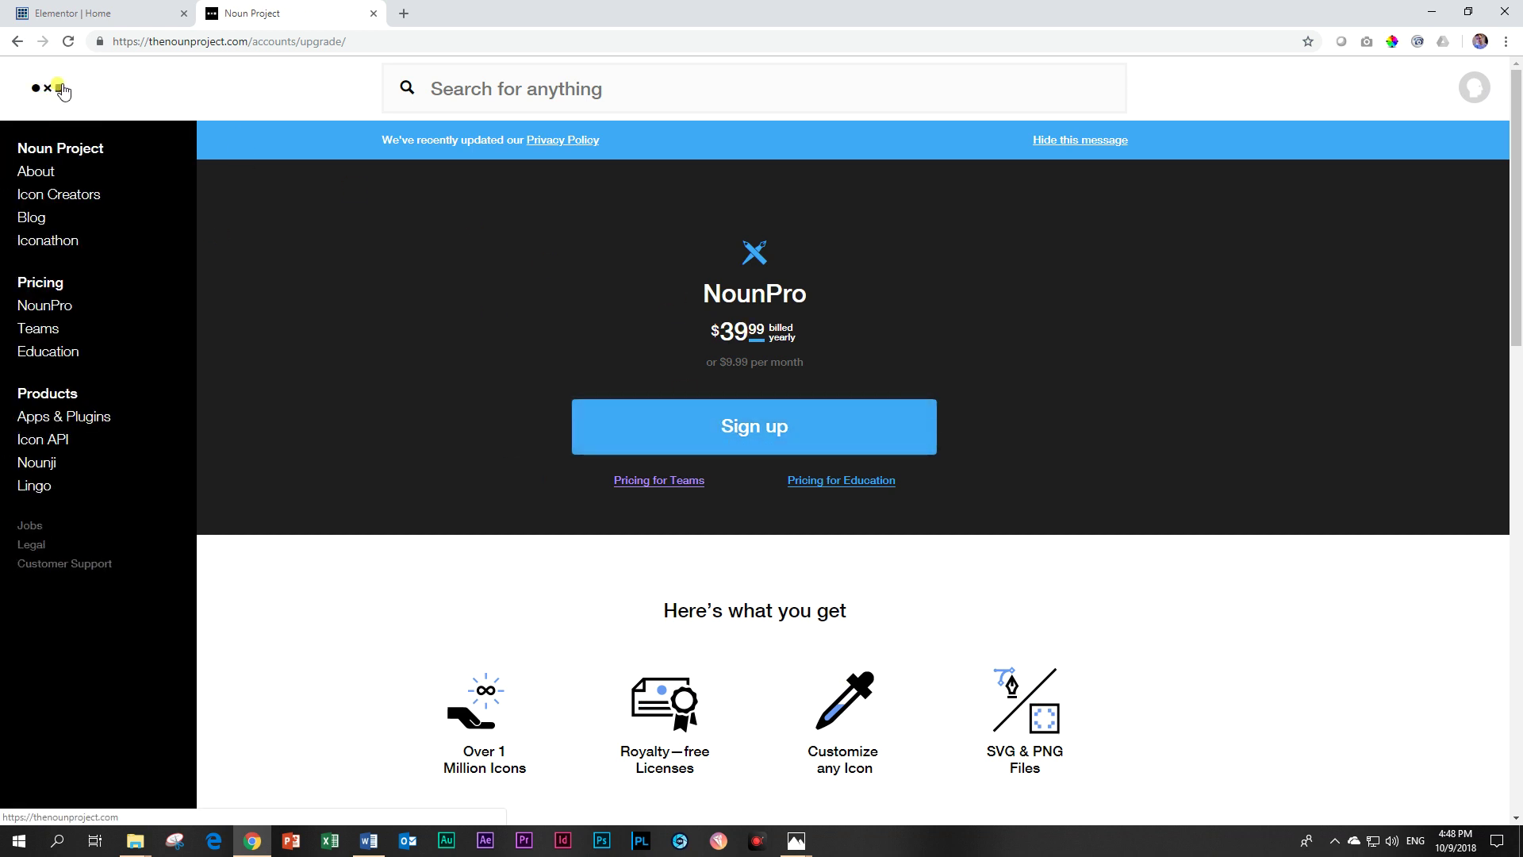
left_click(50, 92)
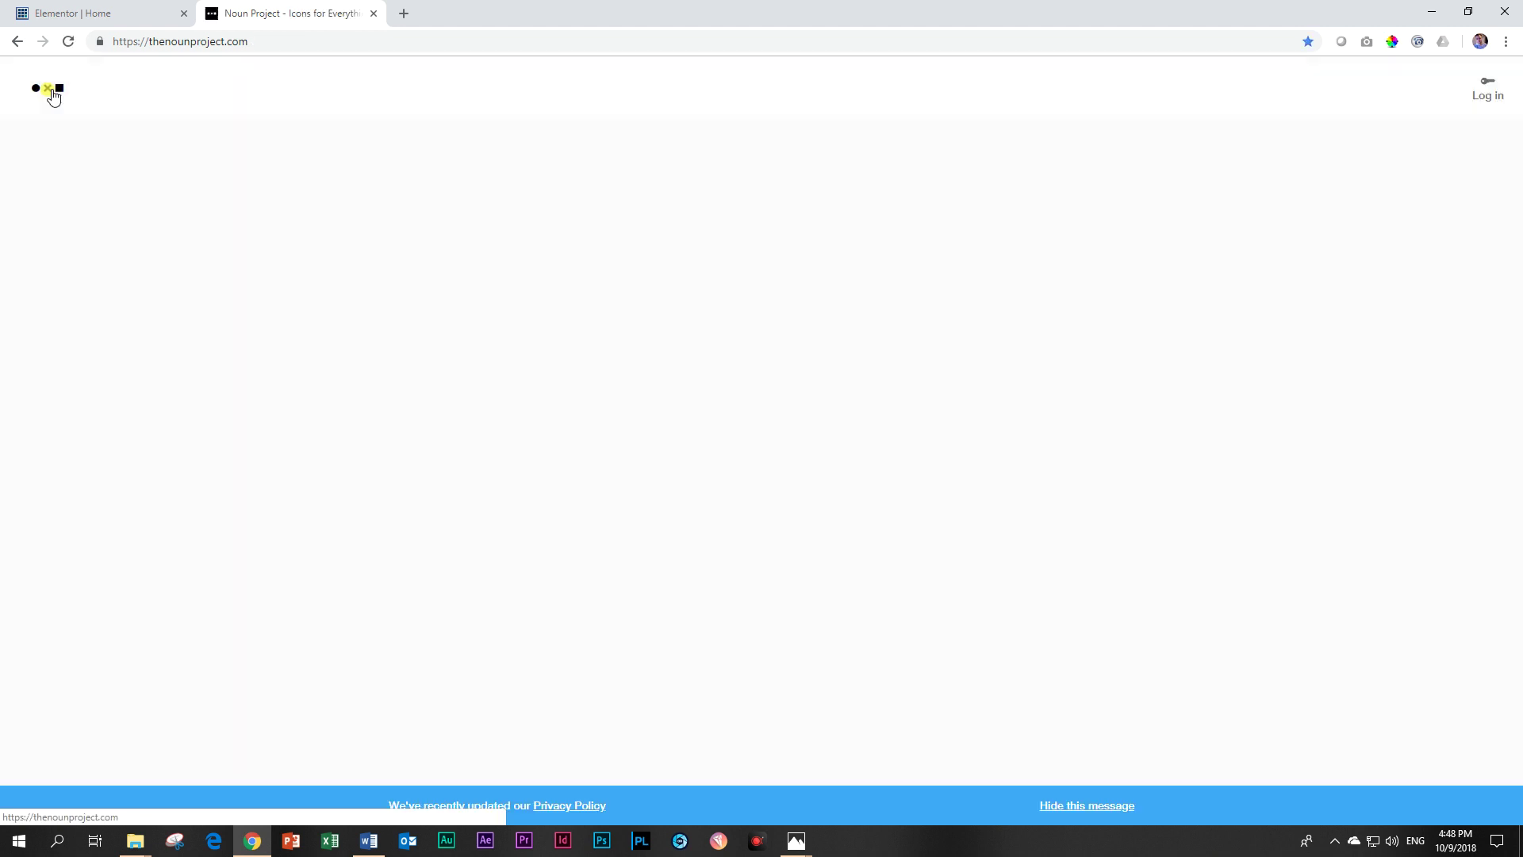
left_click(570, 235)
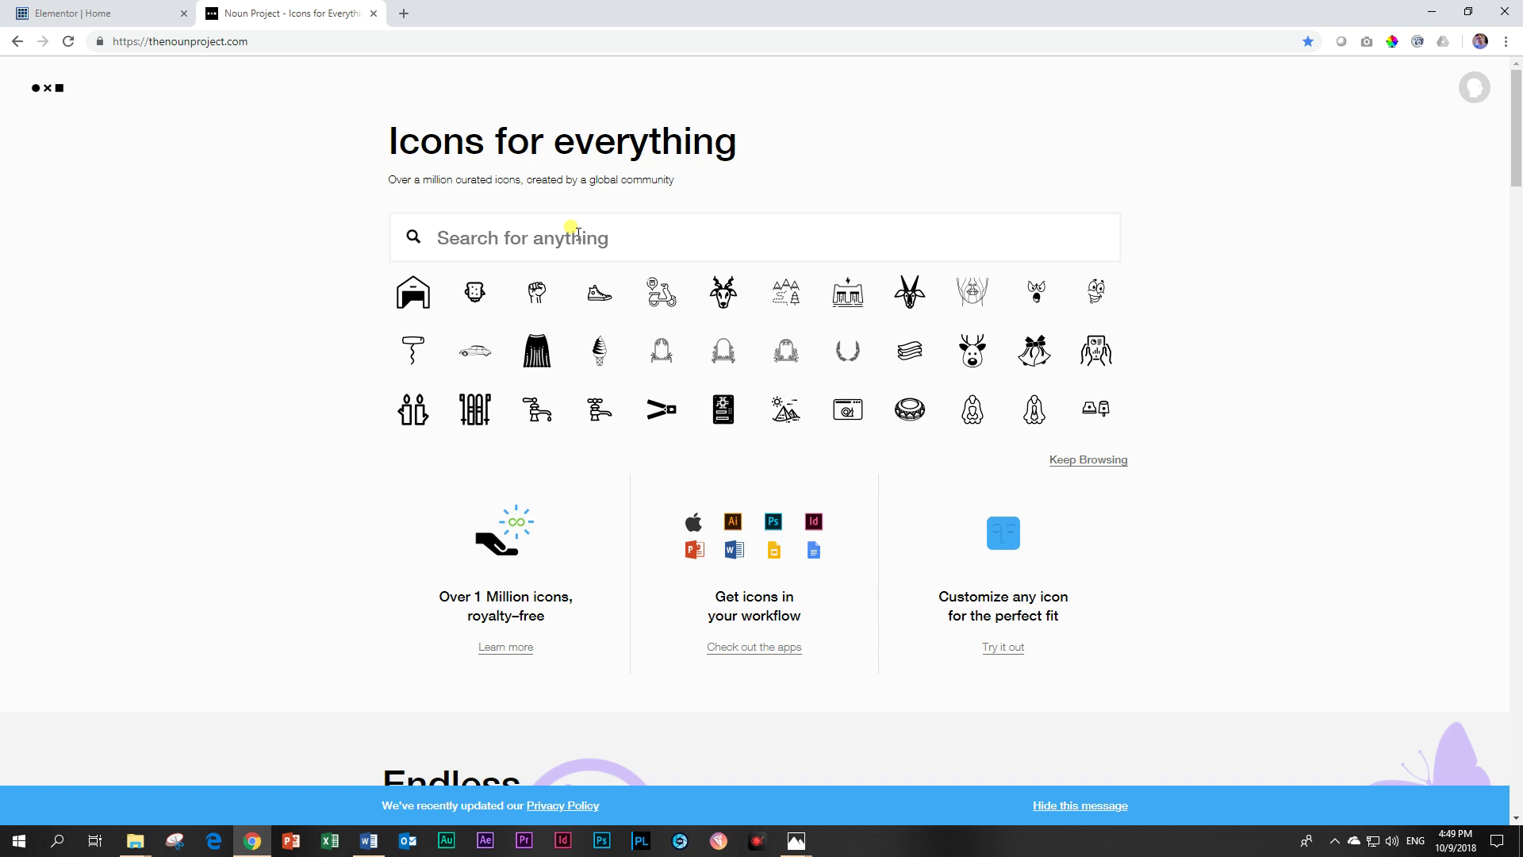
type("photoshop")
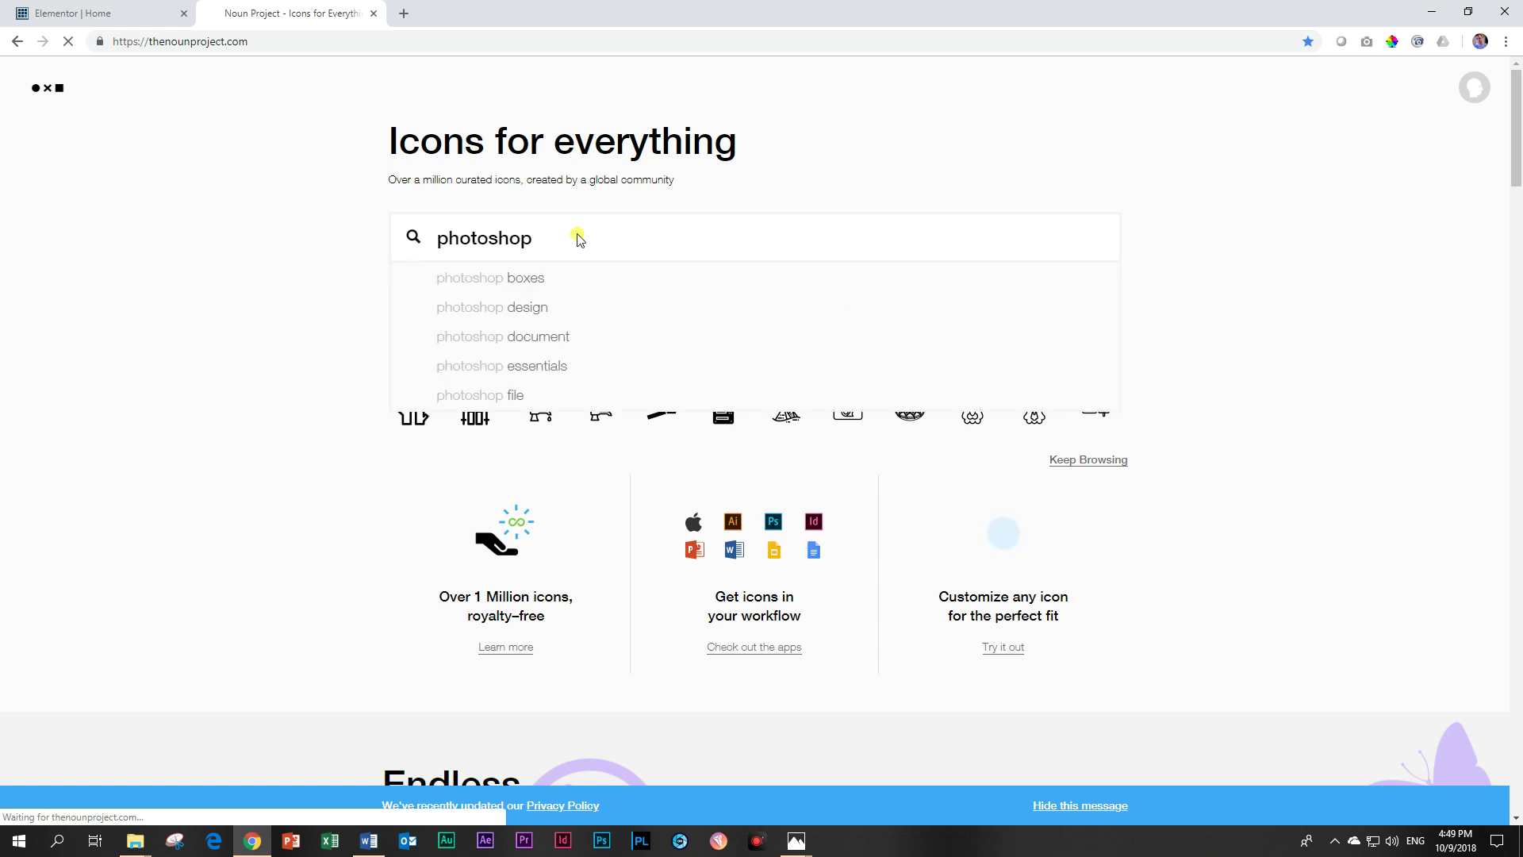
Step: Browse the "photoshop" search results, open the solid PSD file icon and check the available PNG export sizes
key("Return")
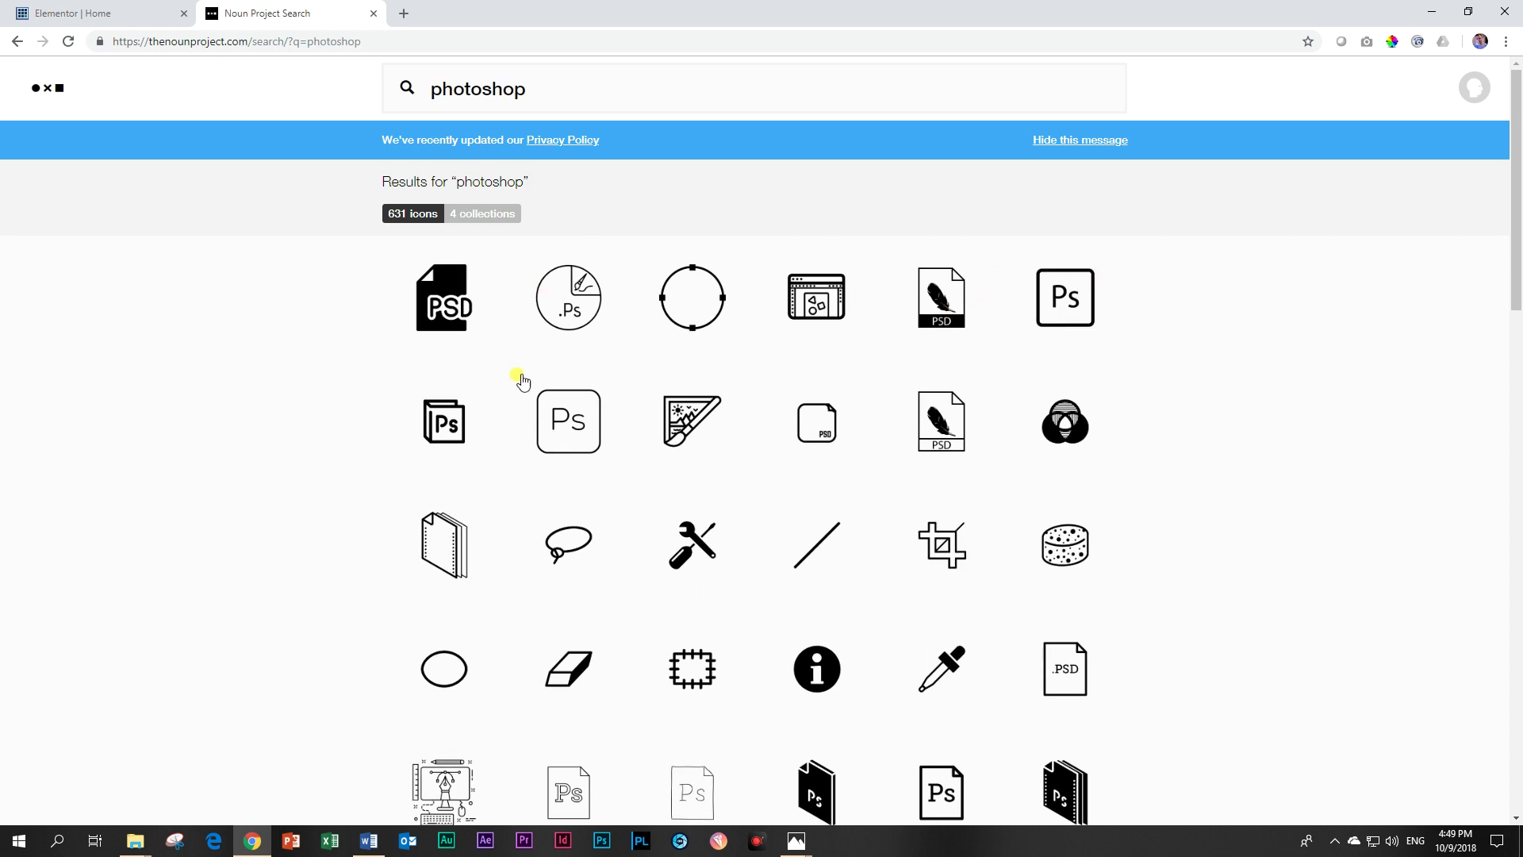
scroll(909, 484, "down", 3)
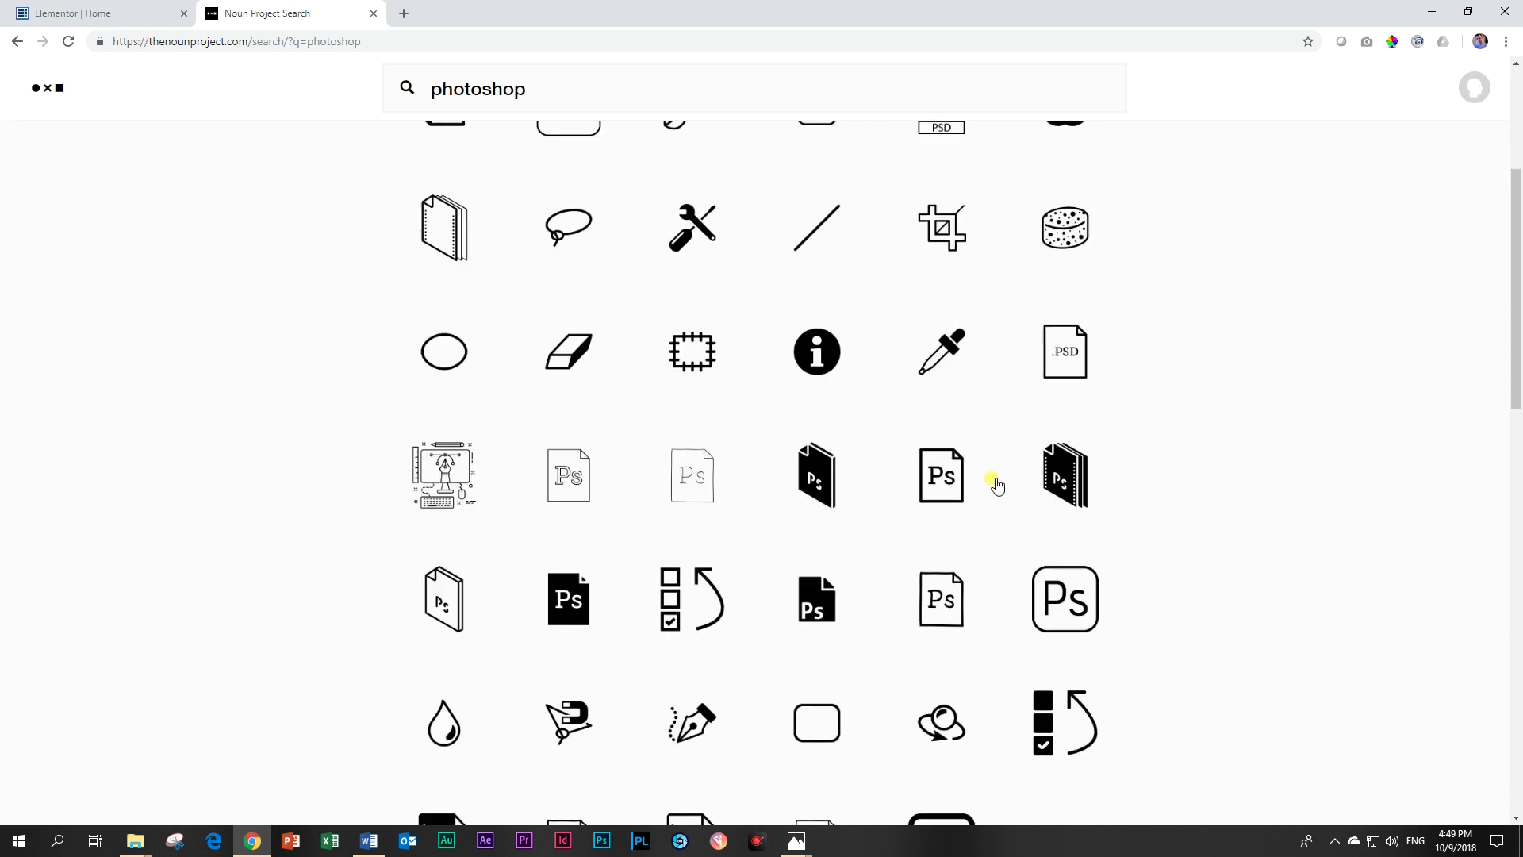
scroll(1009, 512, "up", 3)
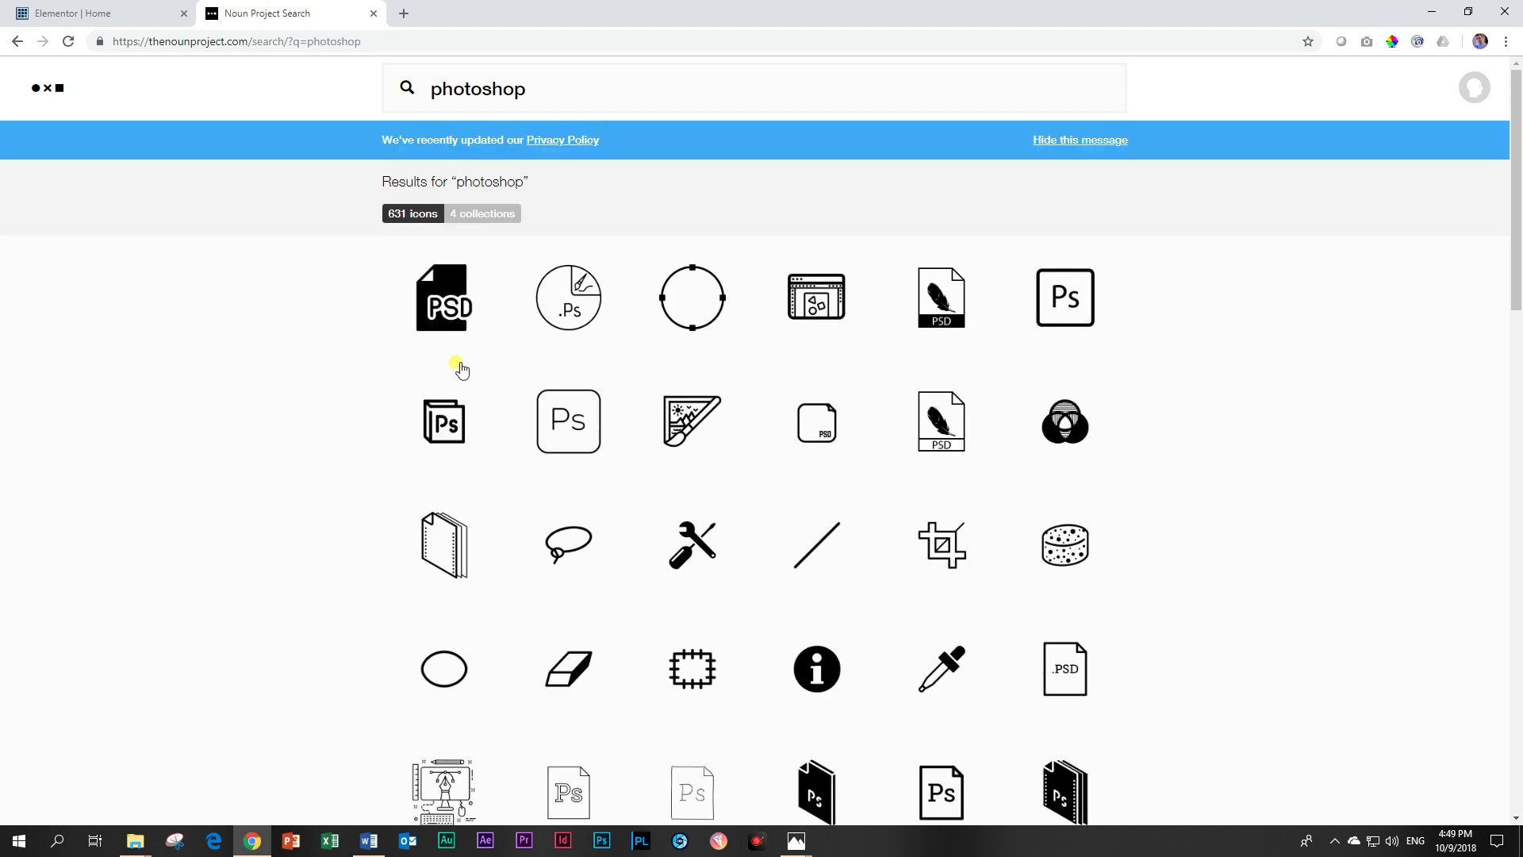
left_click(454, 315)
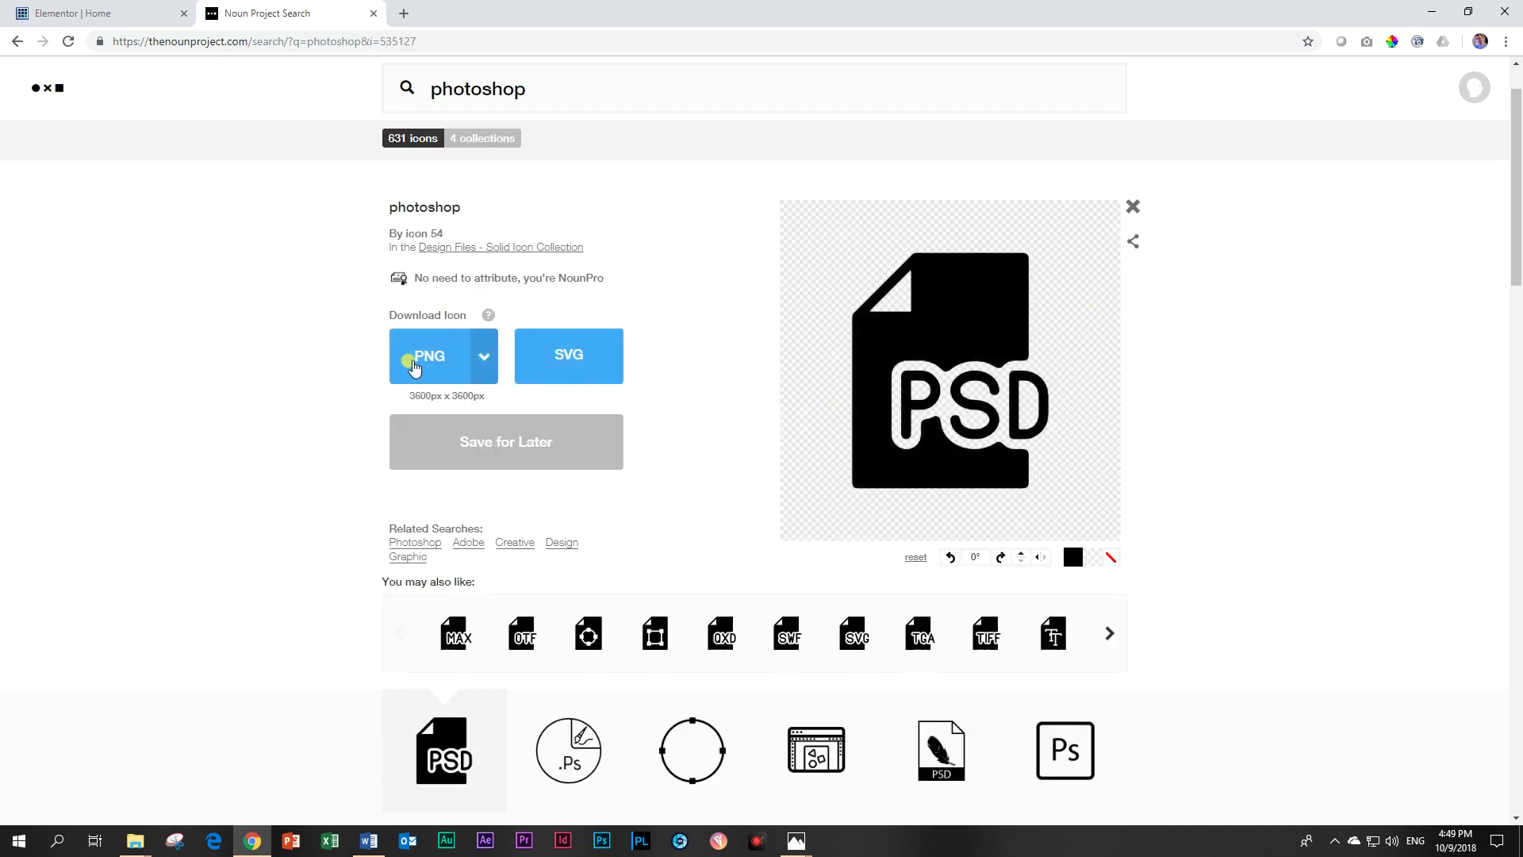
left_click(482, 357)
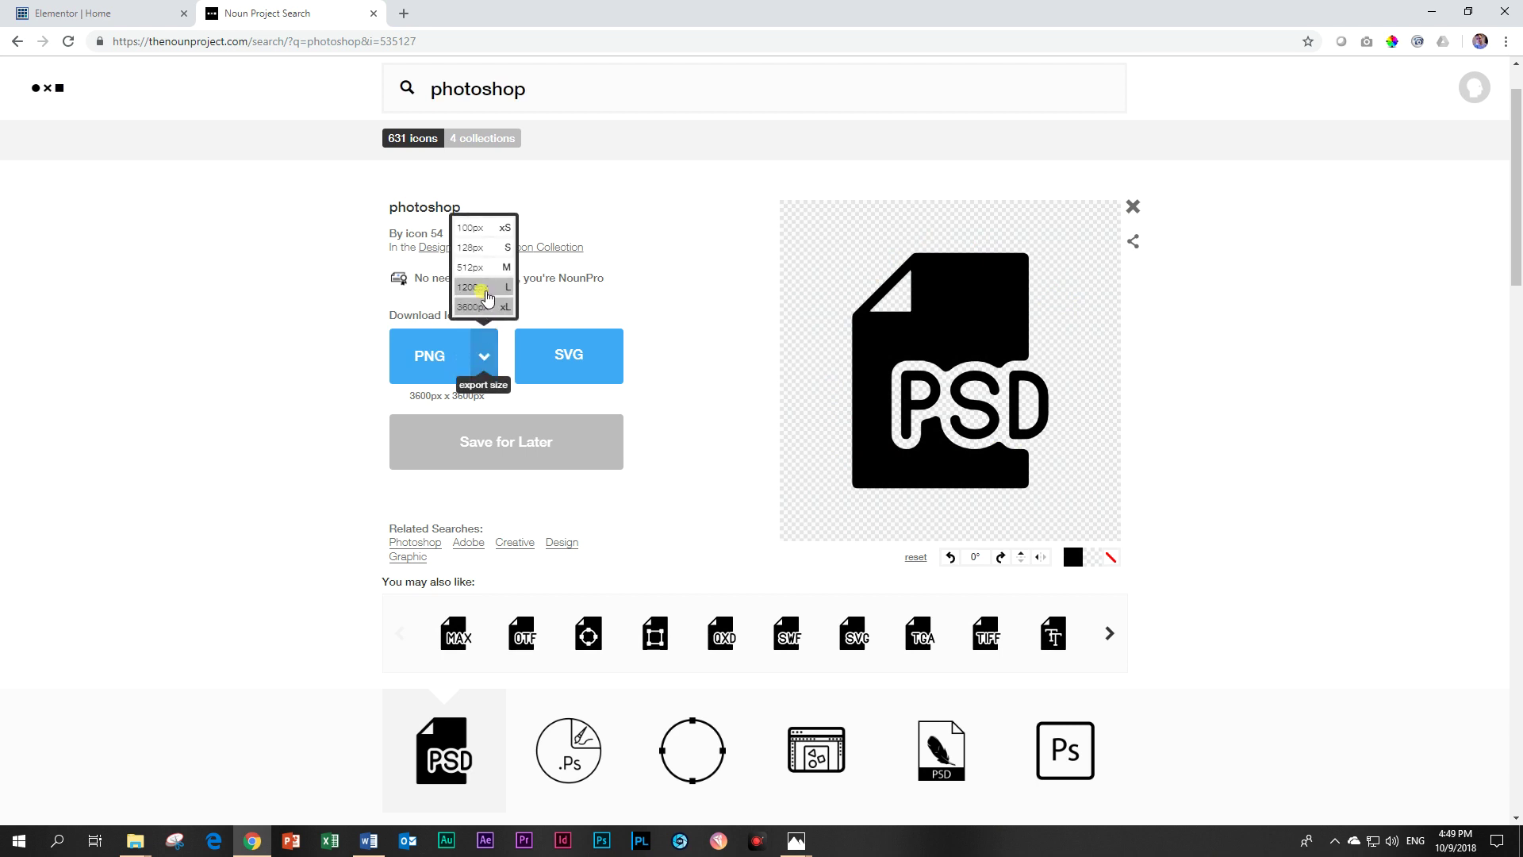
left_click(485, 359)
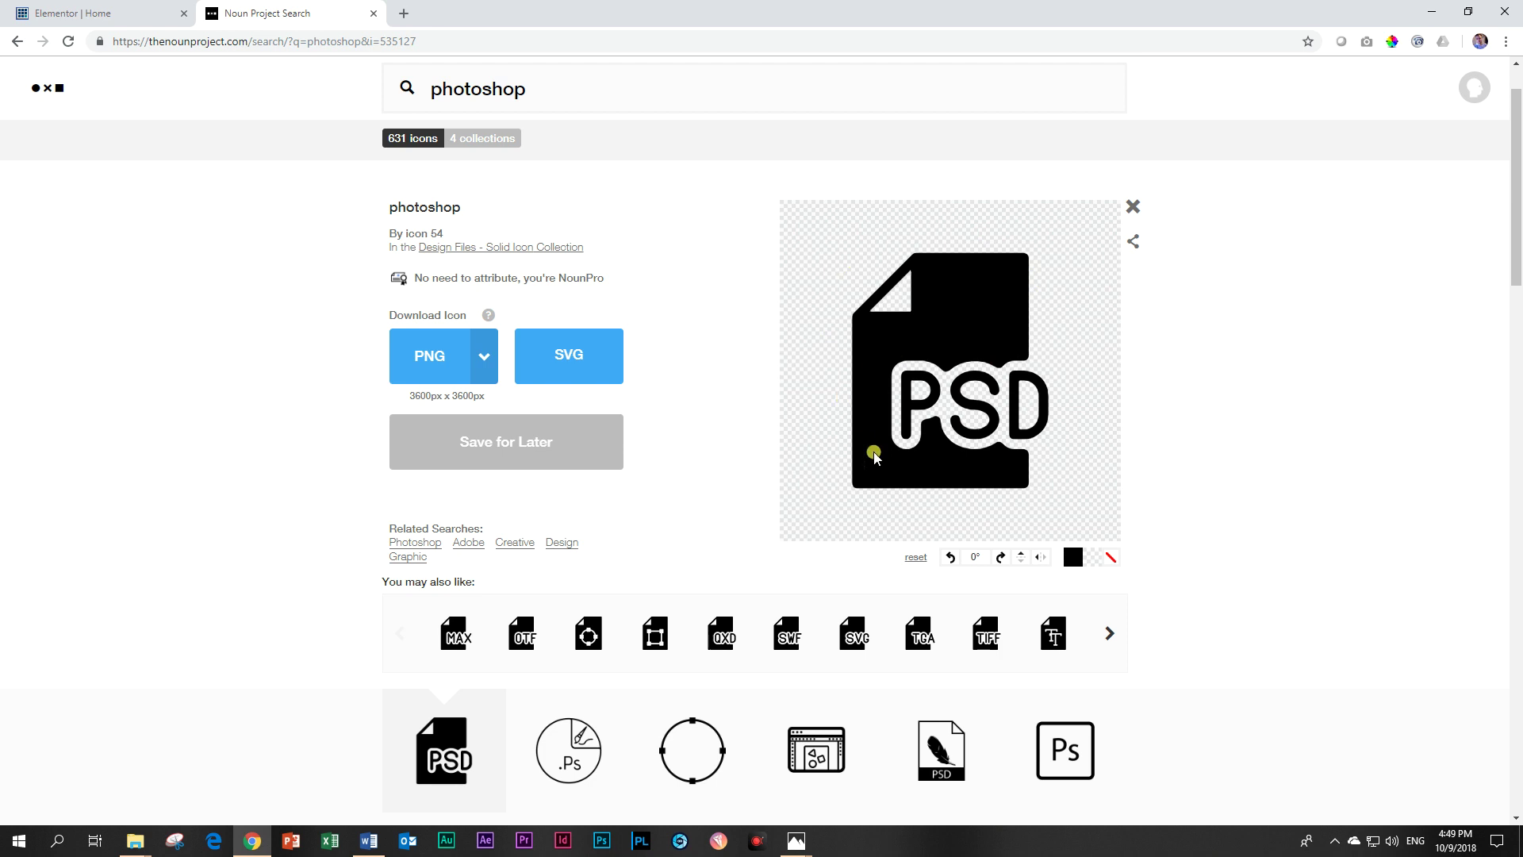
Step: In the Design Files - Solid Icon collection, open the svg icon and set its icon color to white
left_click(494, 254)
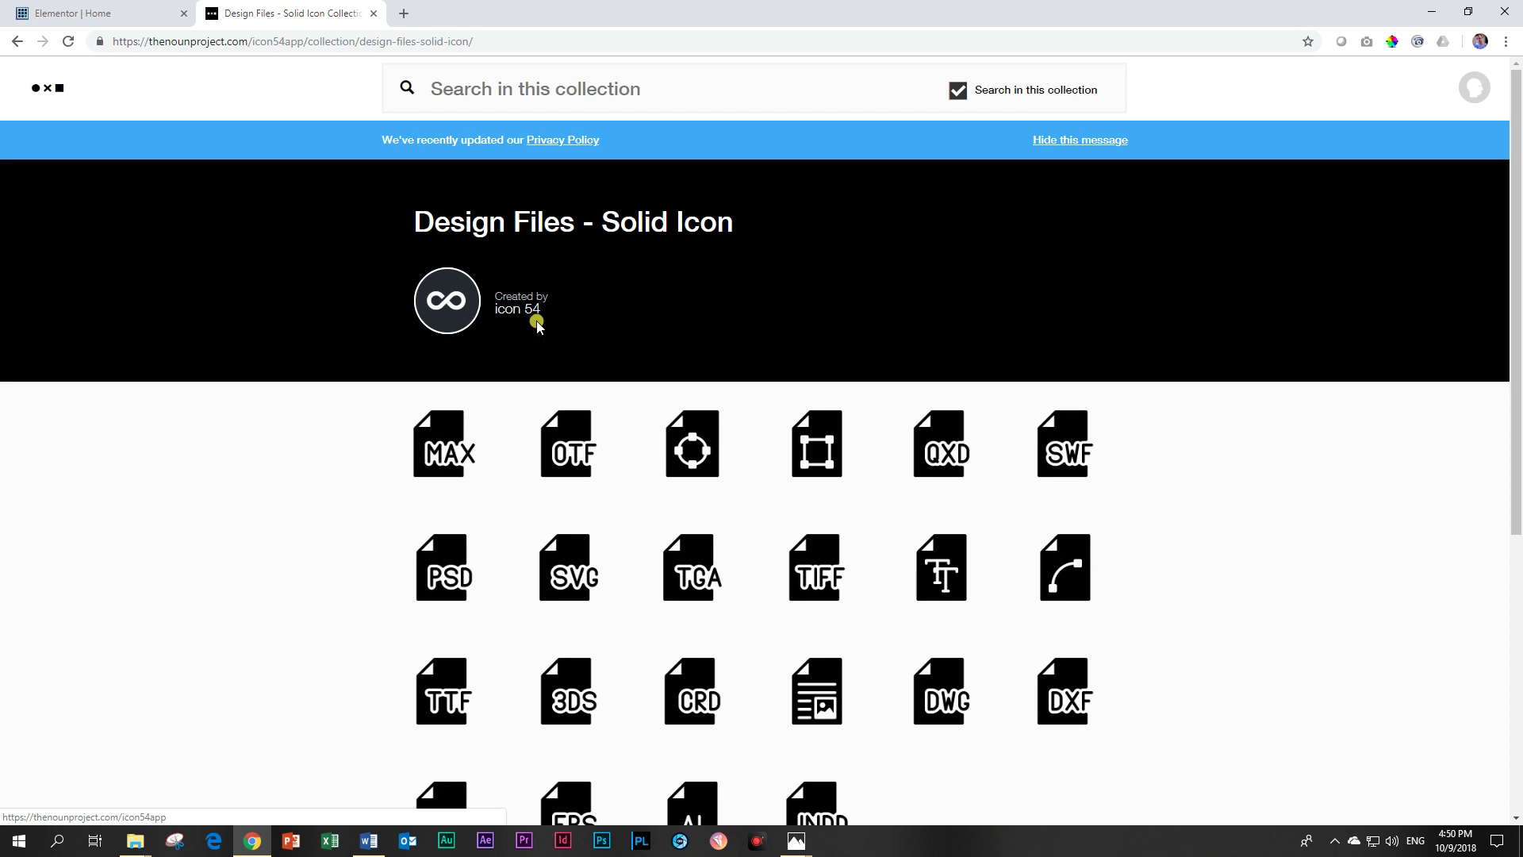
scroll(992, 384, "down", 2)
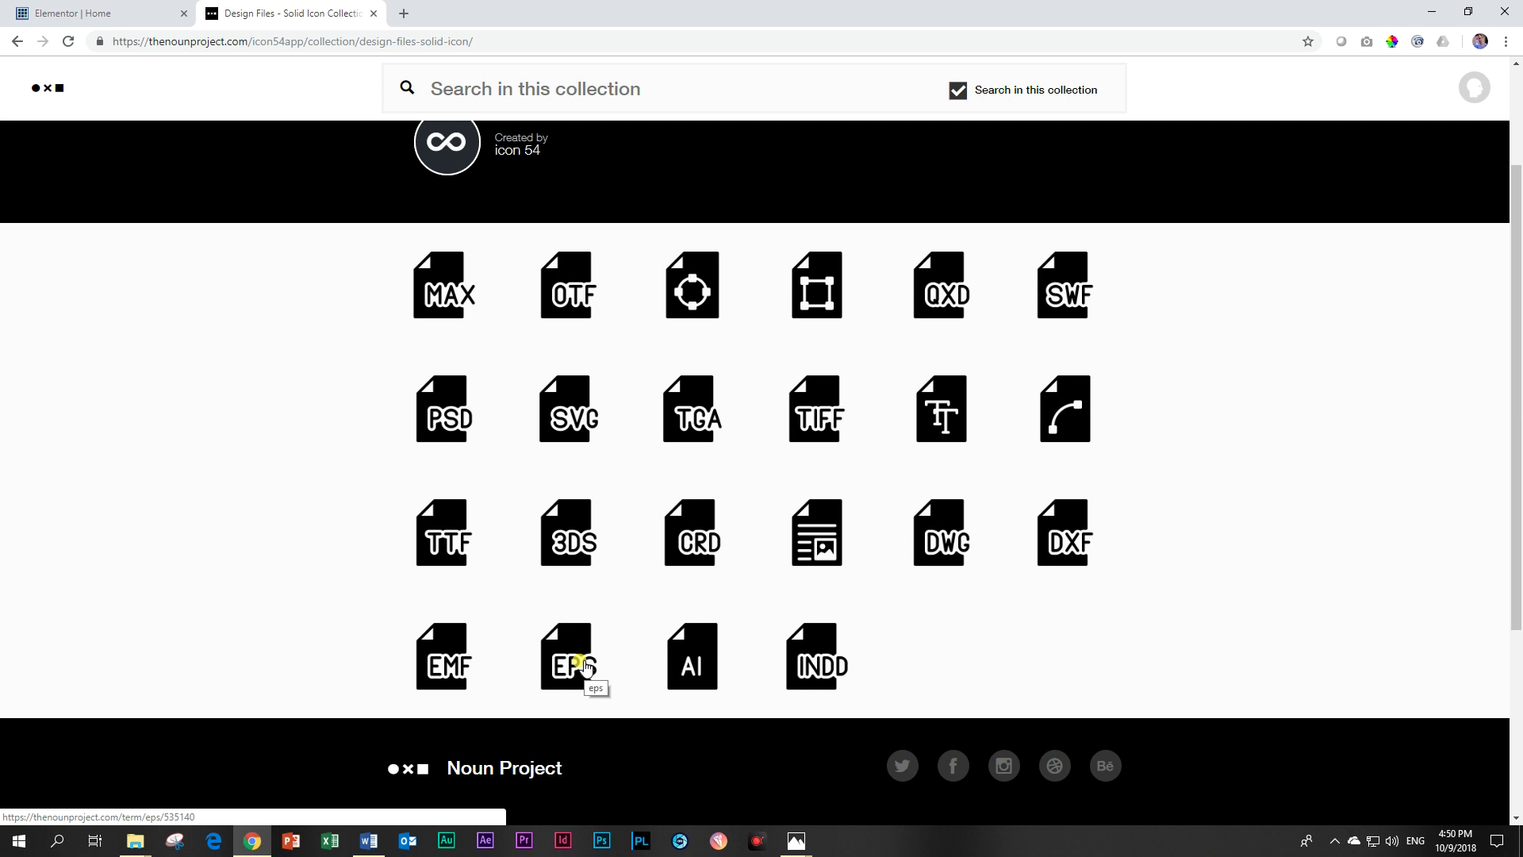
left_click(566, 423)
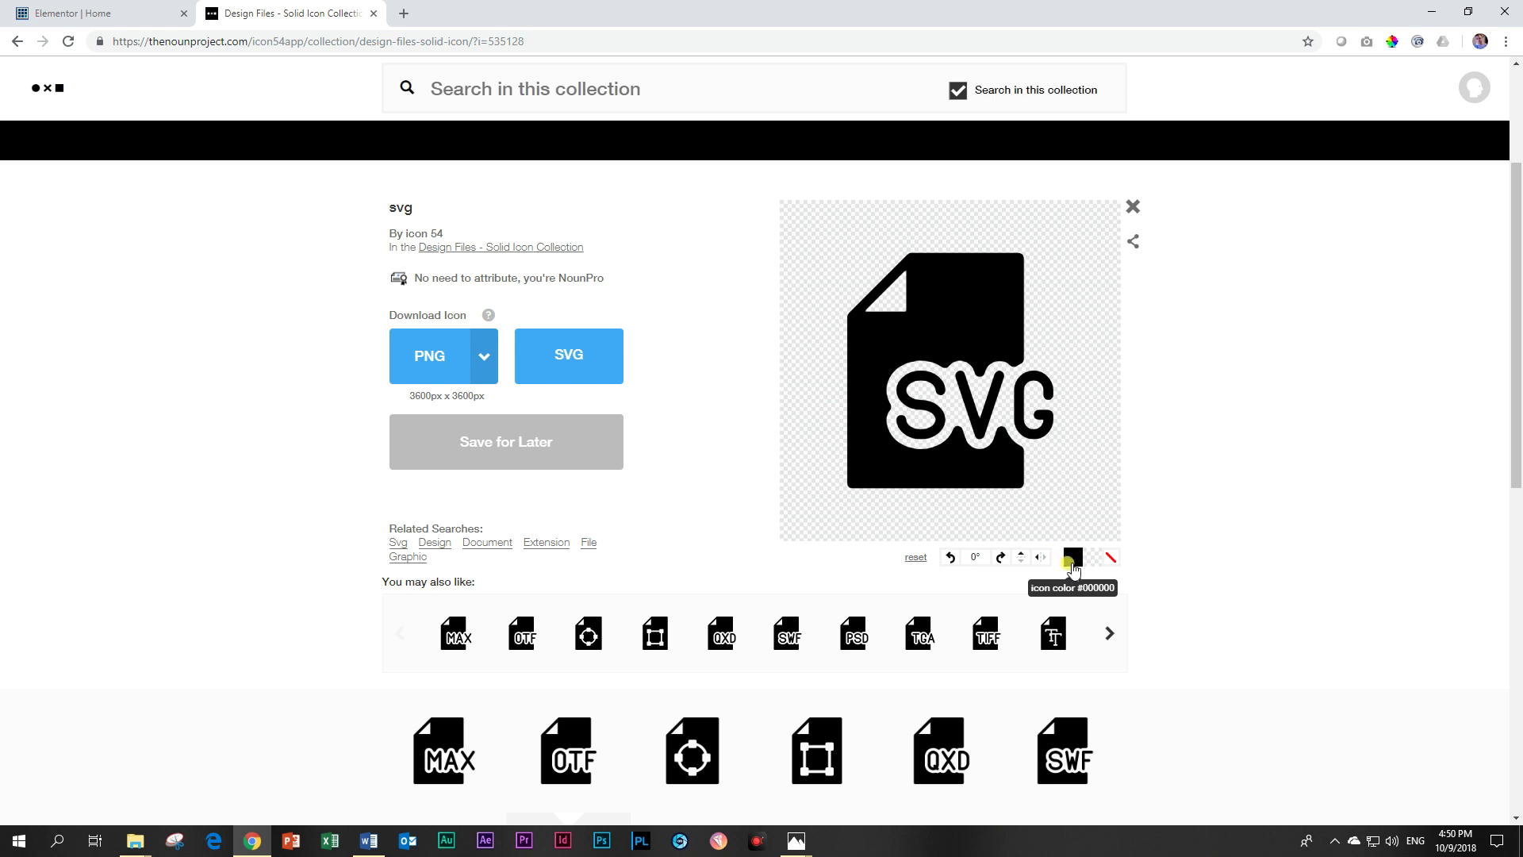
left_click(1073, 559)
left_click_drag(1046, 444, 1221, 425)
left_click(1234, 408)
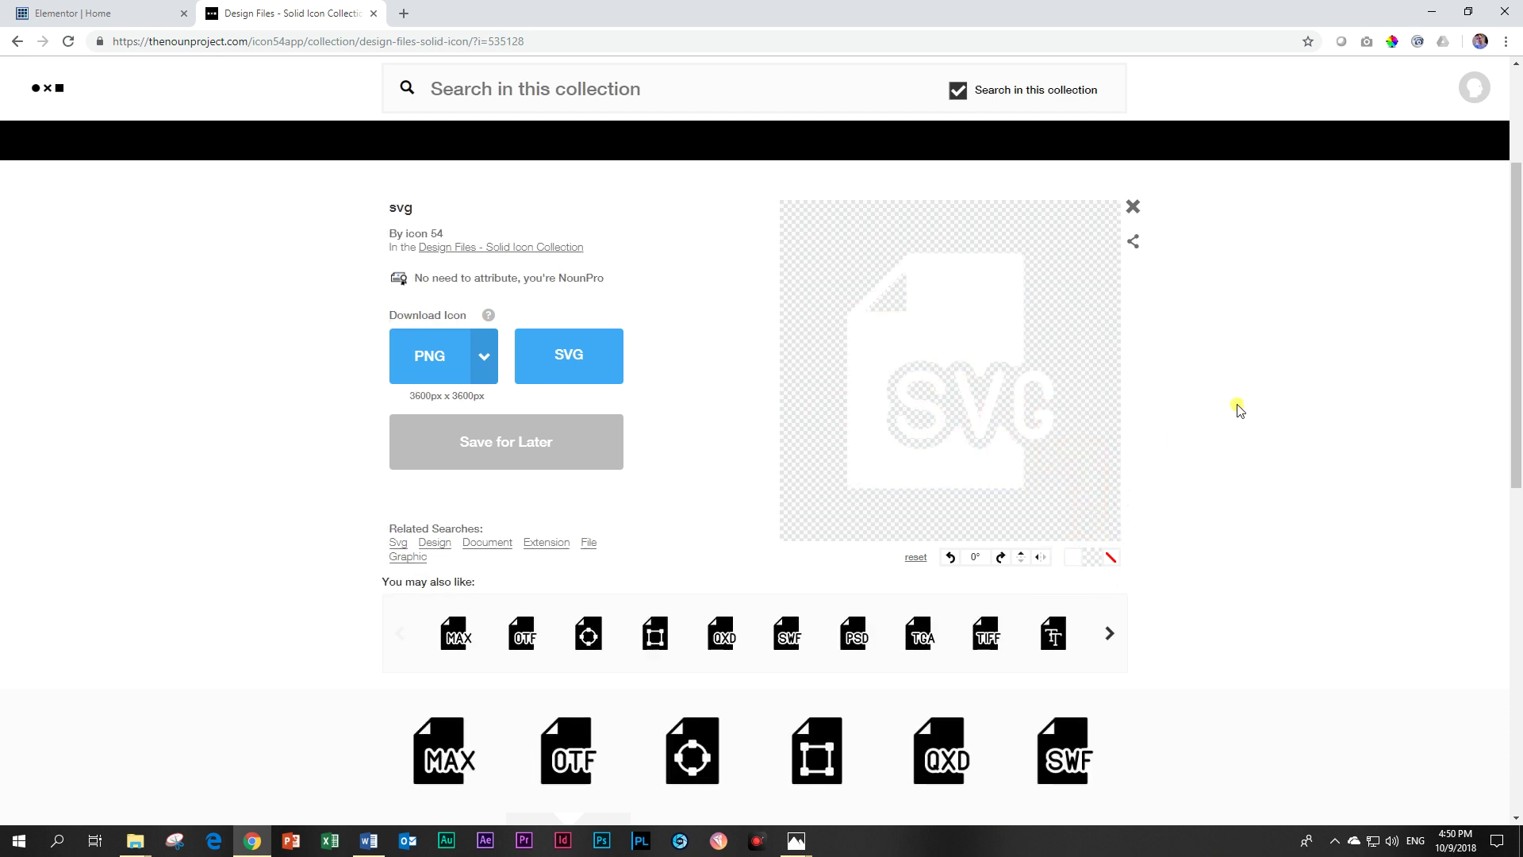
Step: Download the white svg icon in SVG format and dismiss the download bar
left_click(553, 364)
left_click(577, 363)
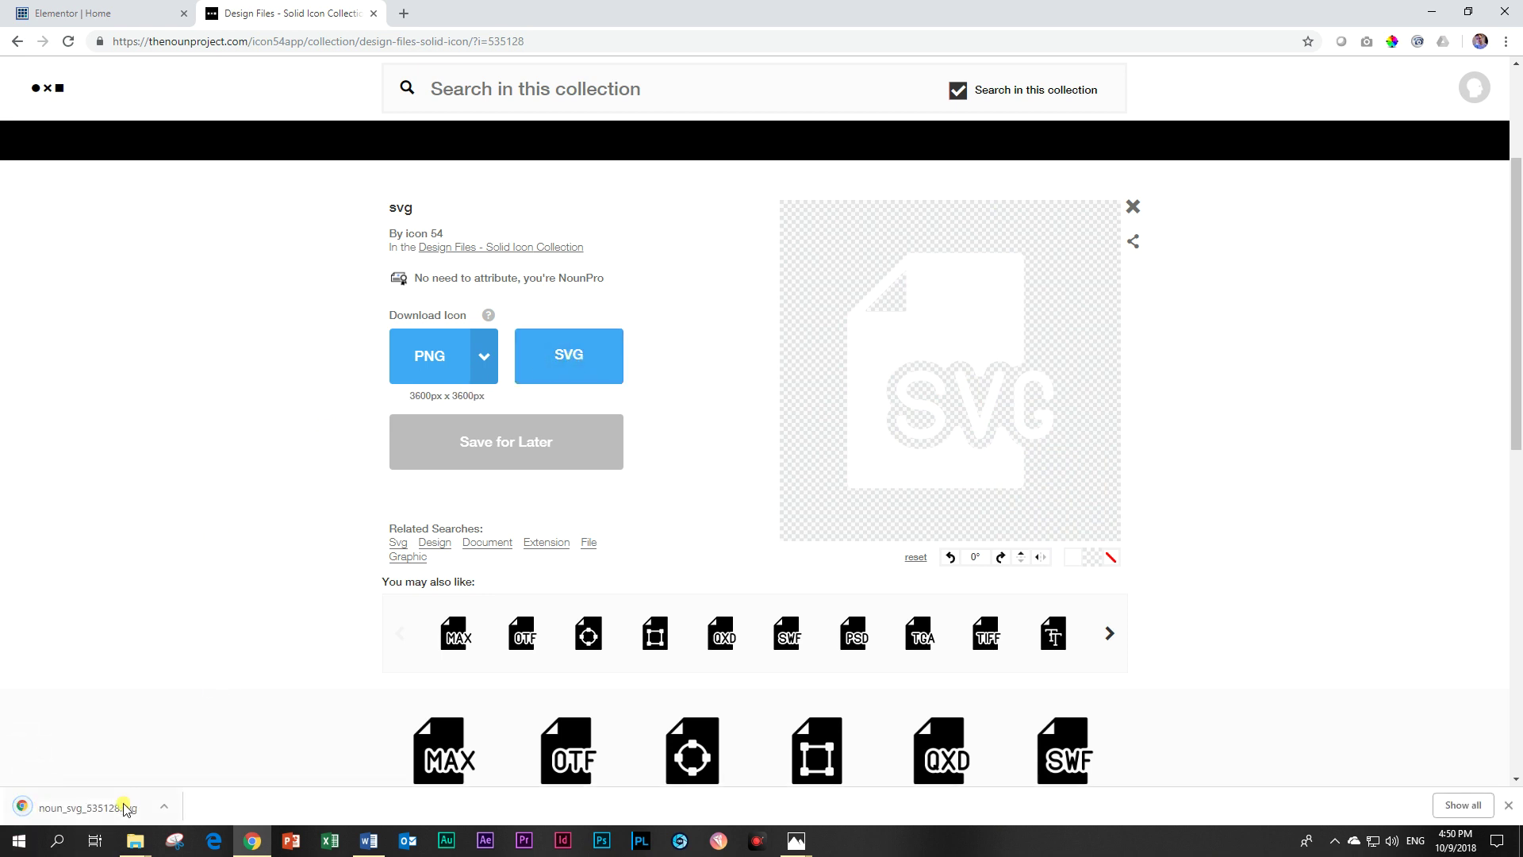
left_click(1508, 806)
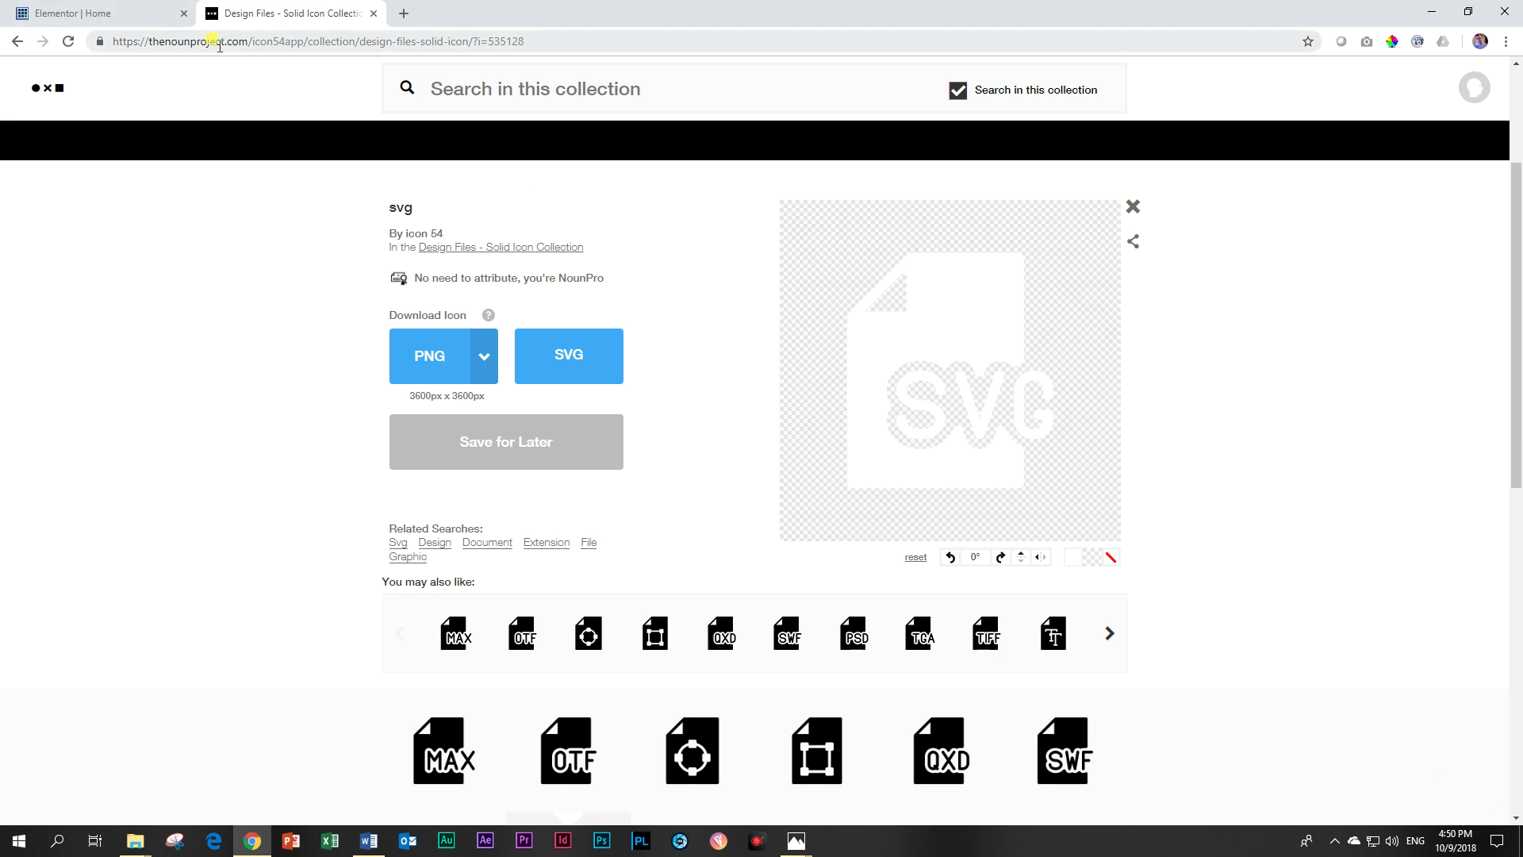
Step: Back in the Elementor editor, replace the star and Android icon content with an empty section of three equal columns
left_click(33, 16)
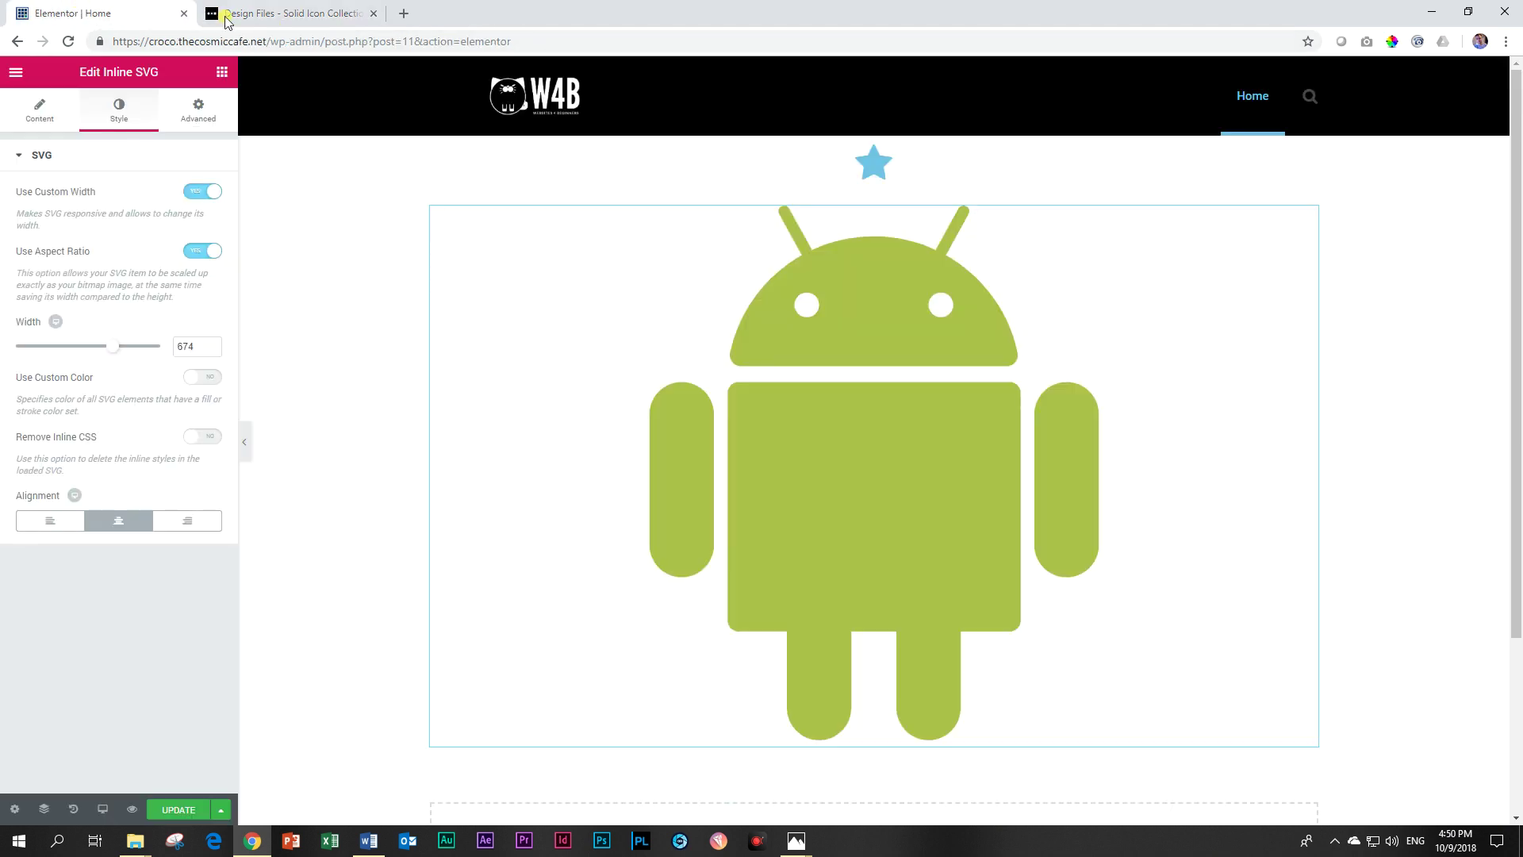
left_click(902, 187)
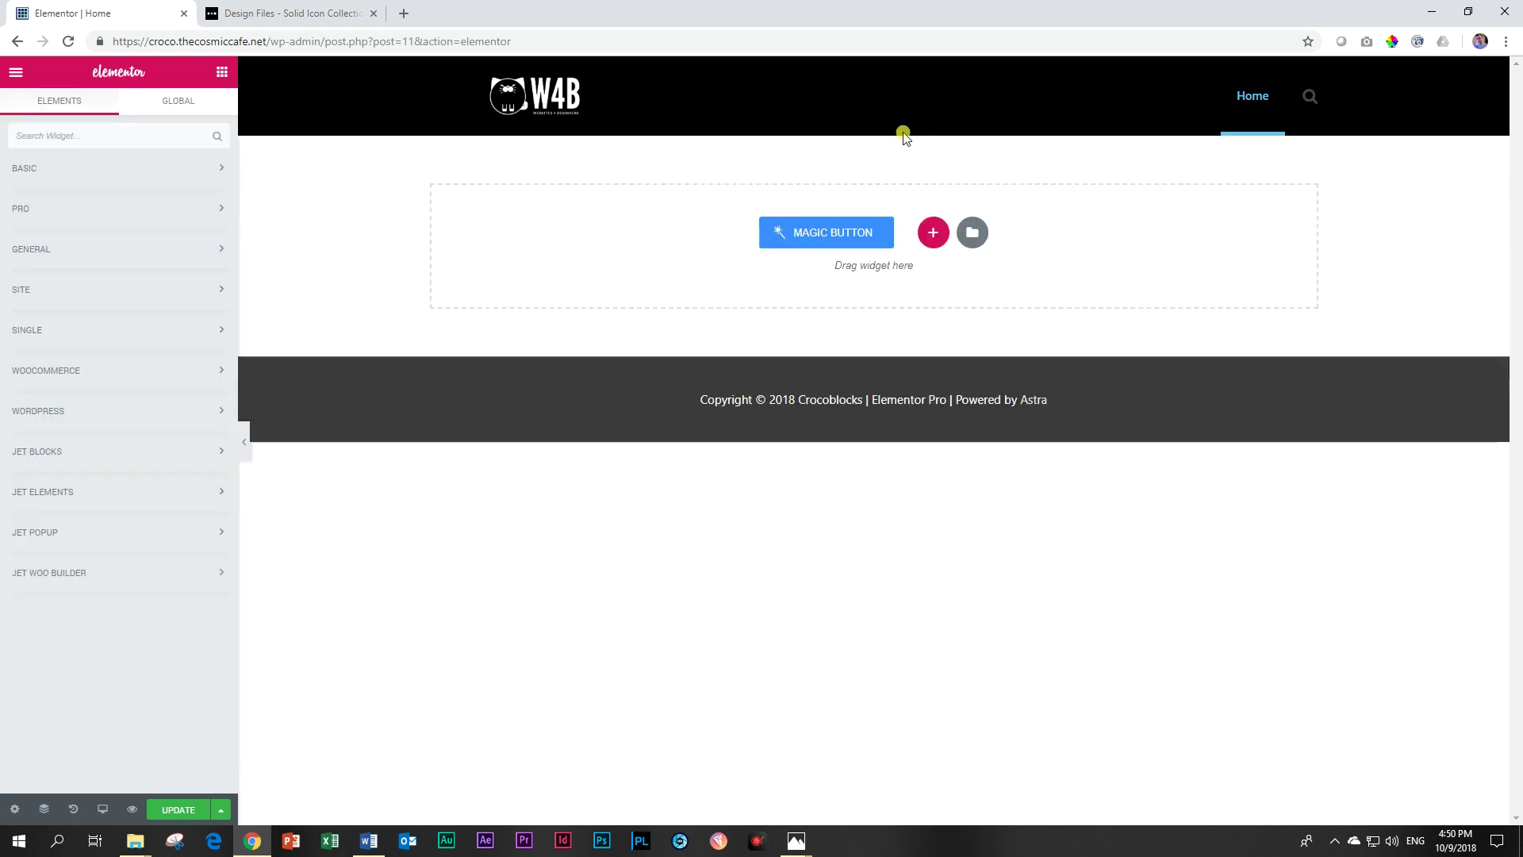
left_click(932, 233)
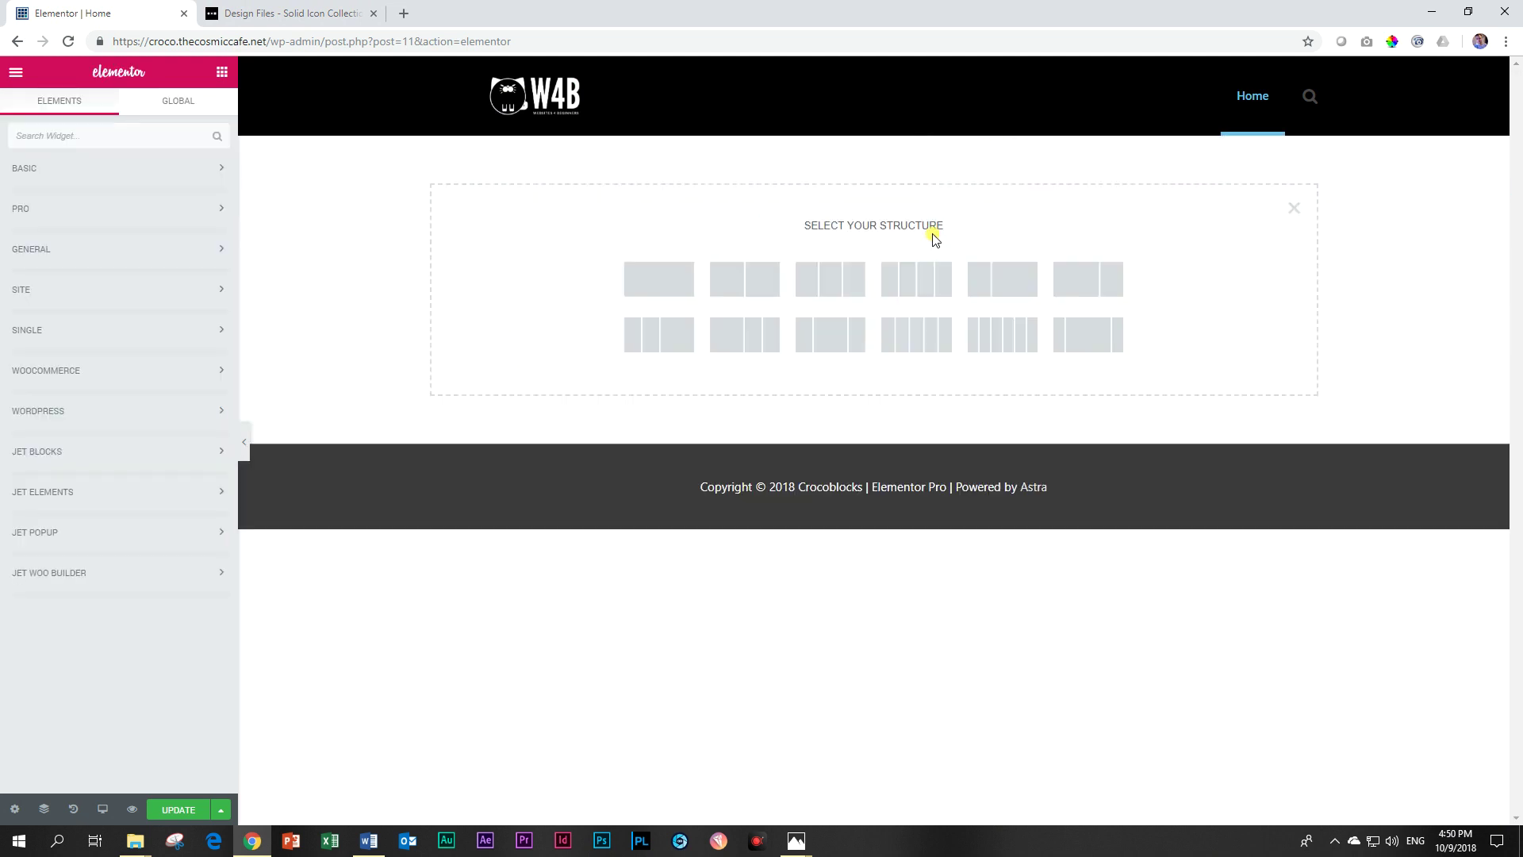
left_click(843, 282)
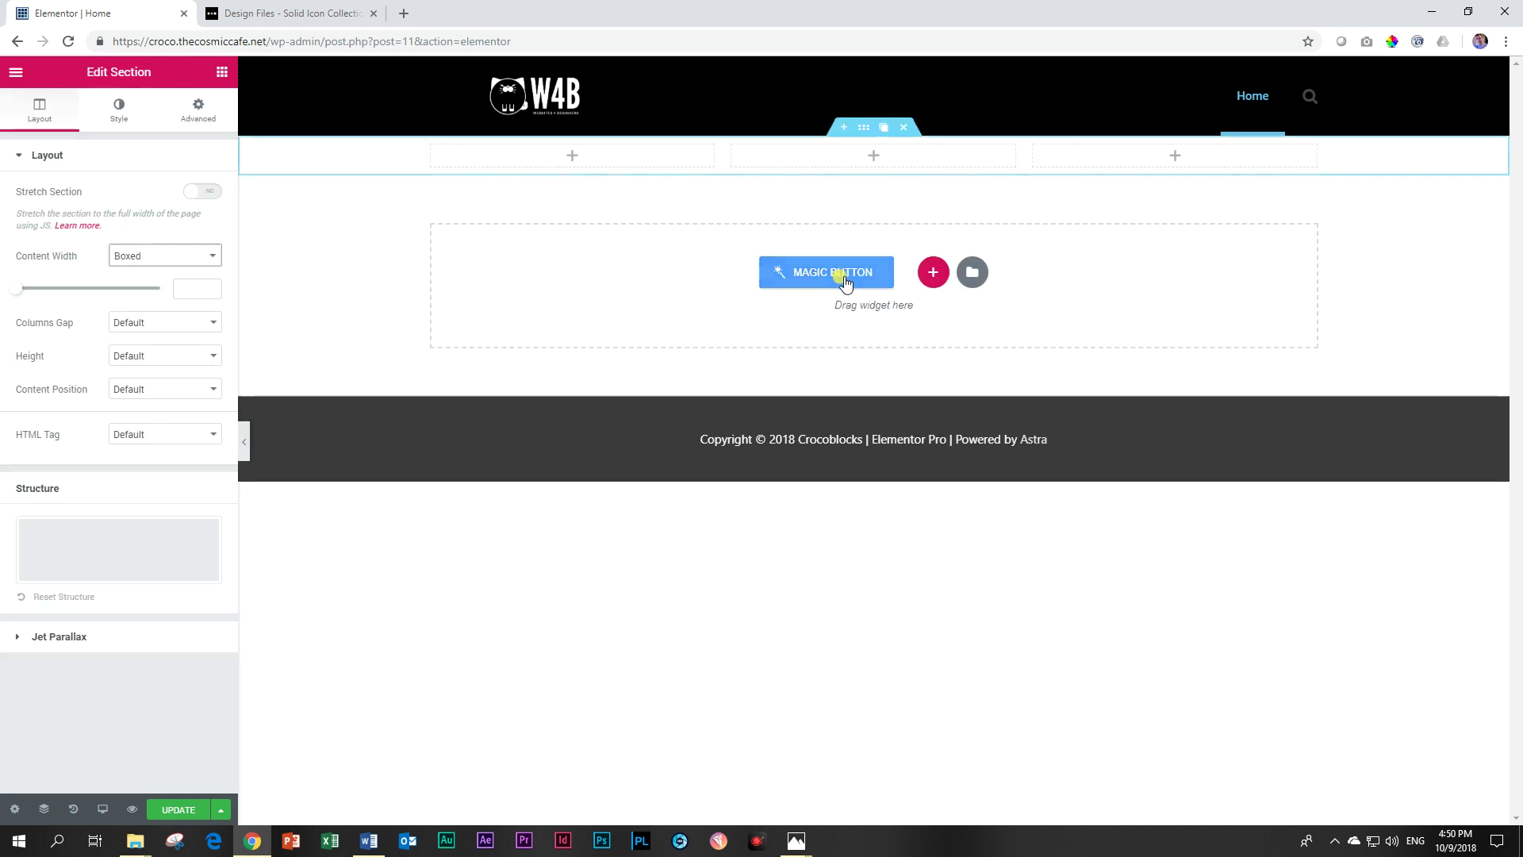
Step: Add an Inline SVG widget to the first column and load noun_photoshop_535127_FFFFFF.svg from the media library
left_click(221, 71)
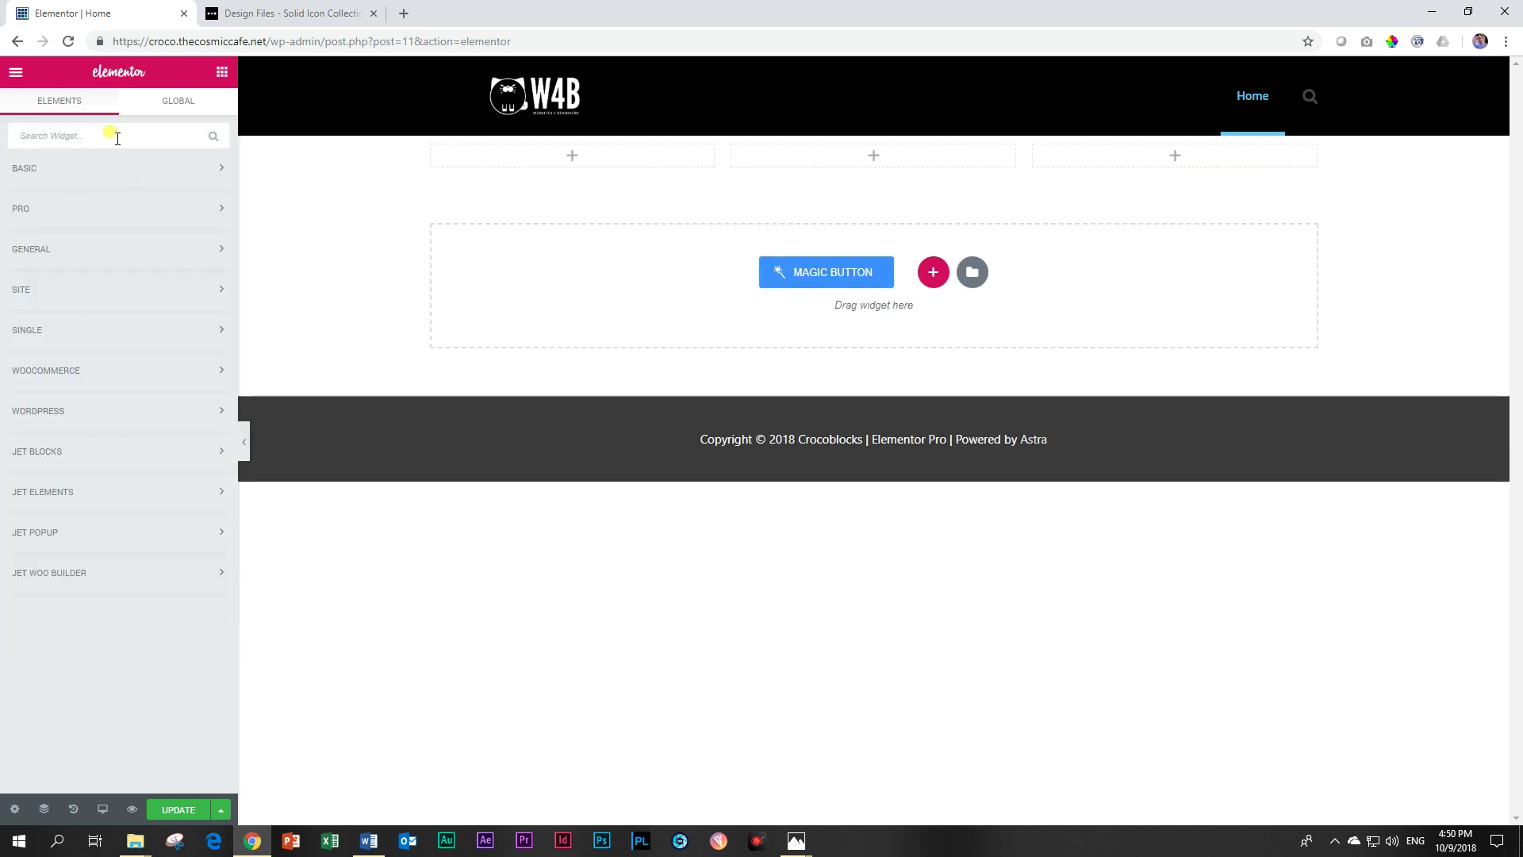
type("inlin")
left_click_drag(61, 179, 563, 162)
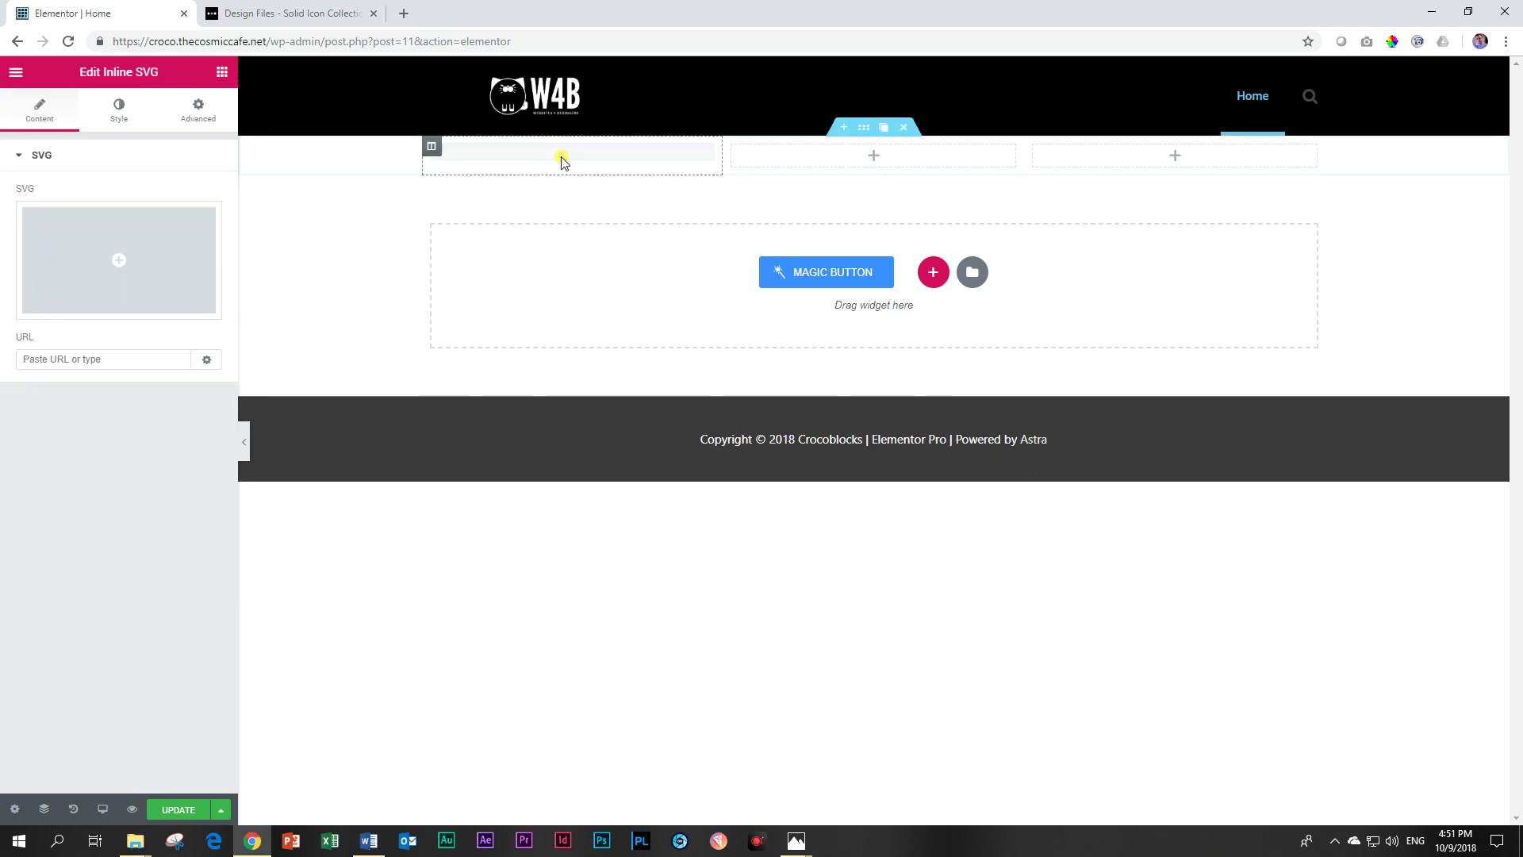
left_click(119, 256)
left_click(454, 262)
left_click(1443, 777)
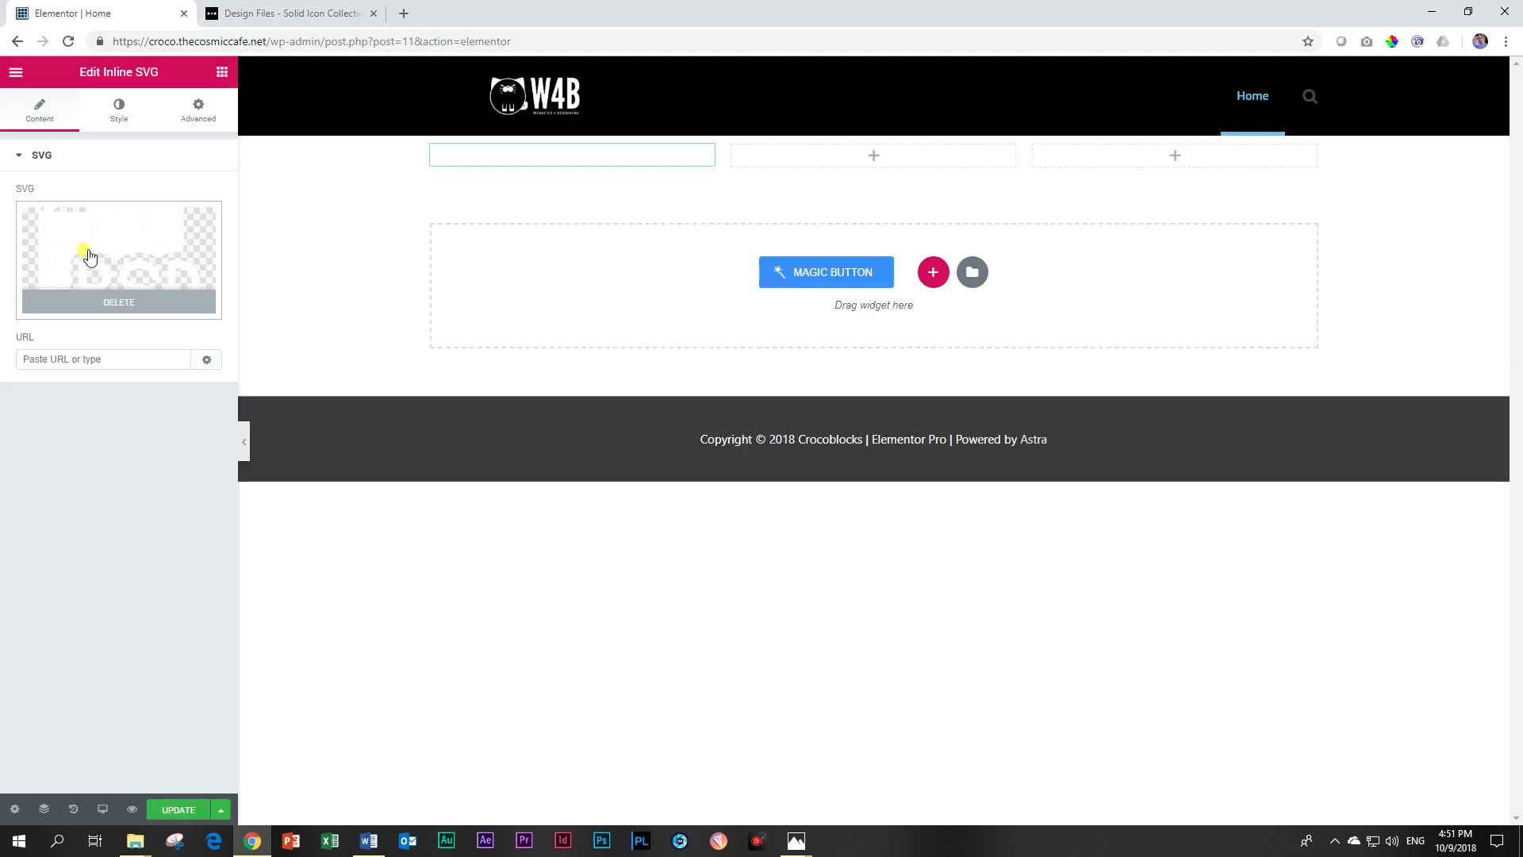
Step: Edit the three-column section's style and set its background type to gradient
right_click(396, 155)
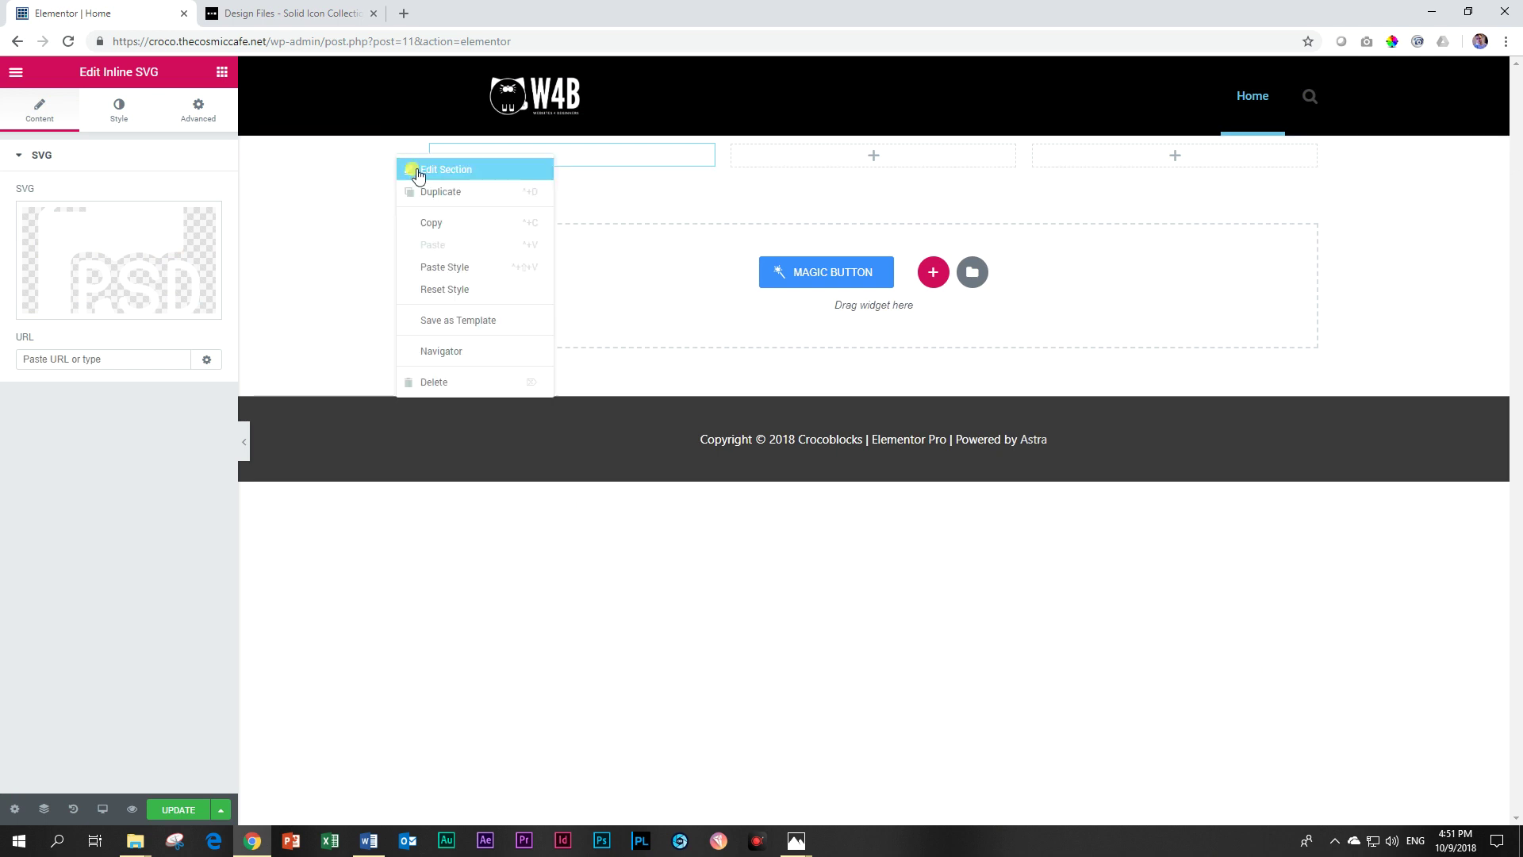
left_click(418, 171)
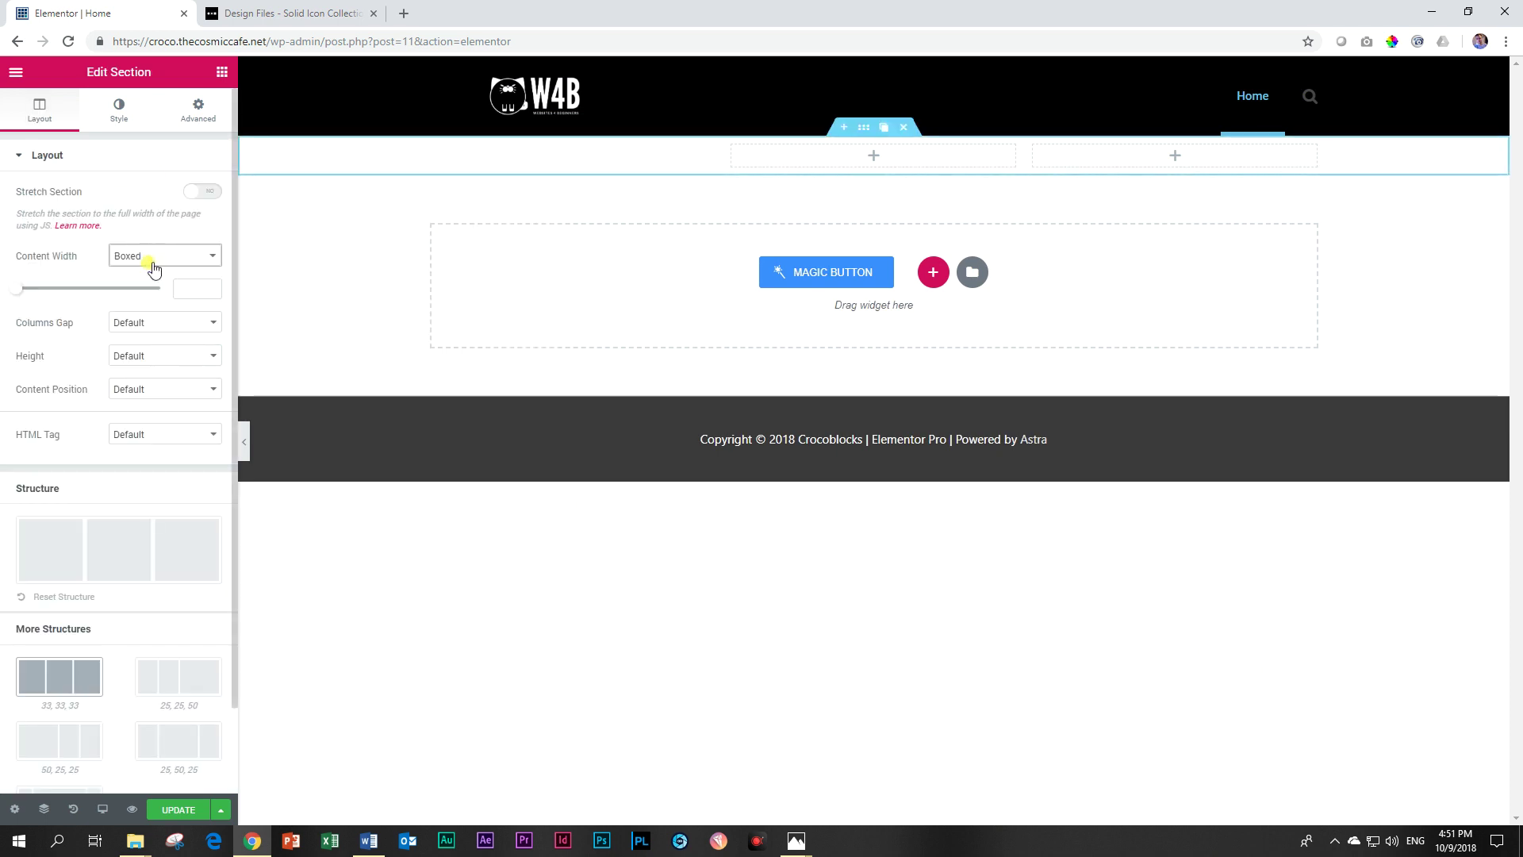
left_click(123, 112)
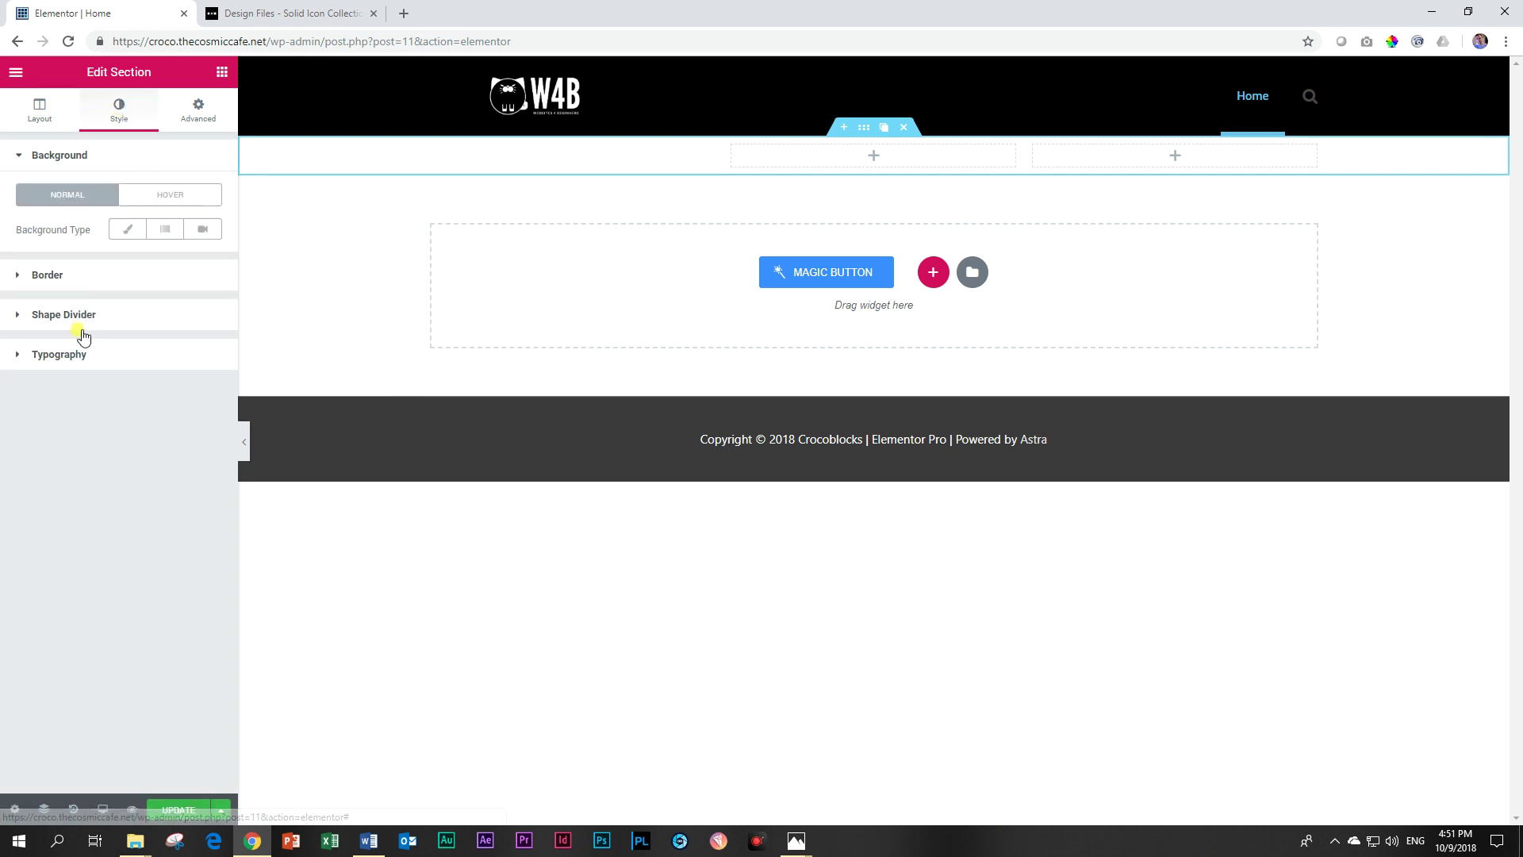
left_click(127, 230)
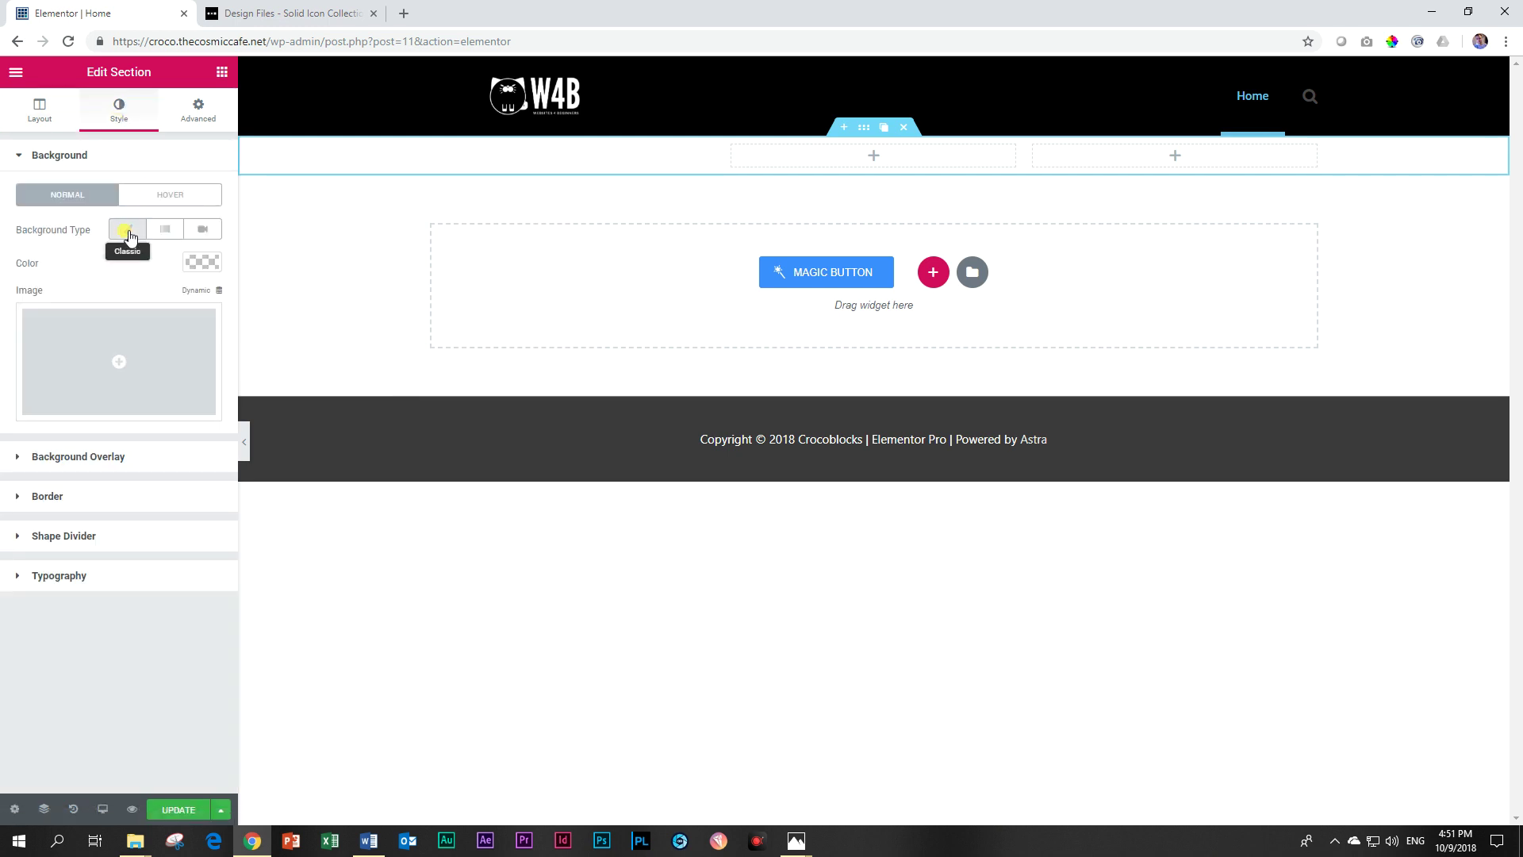
left_click(198, 266)
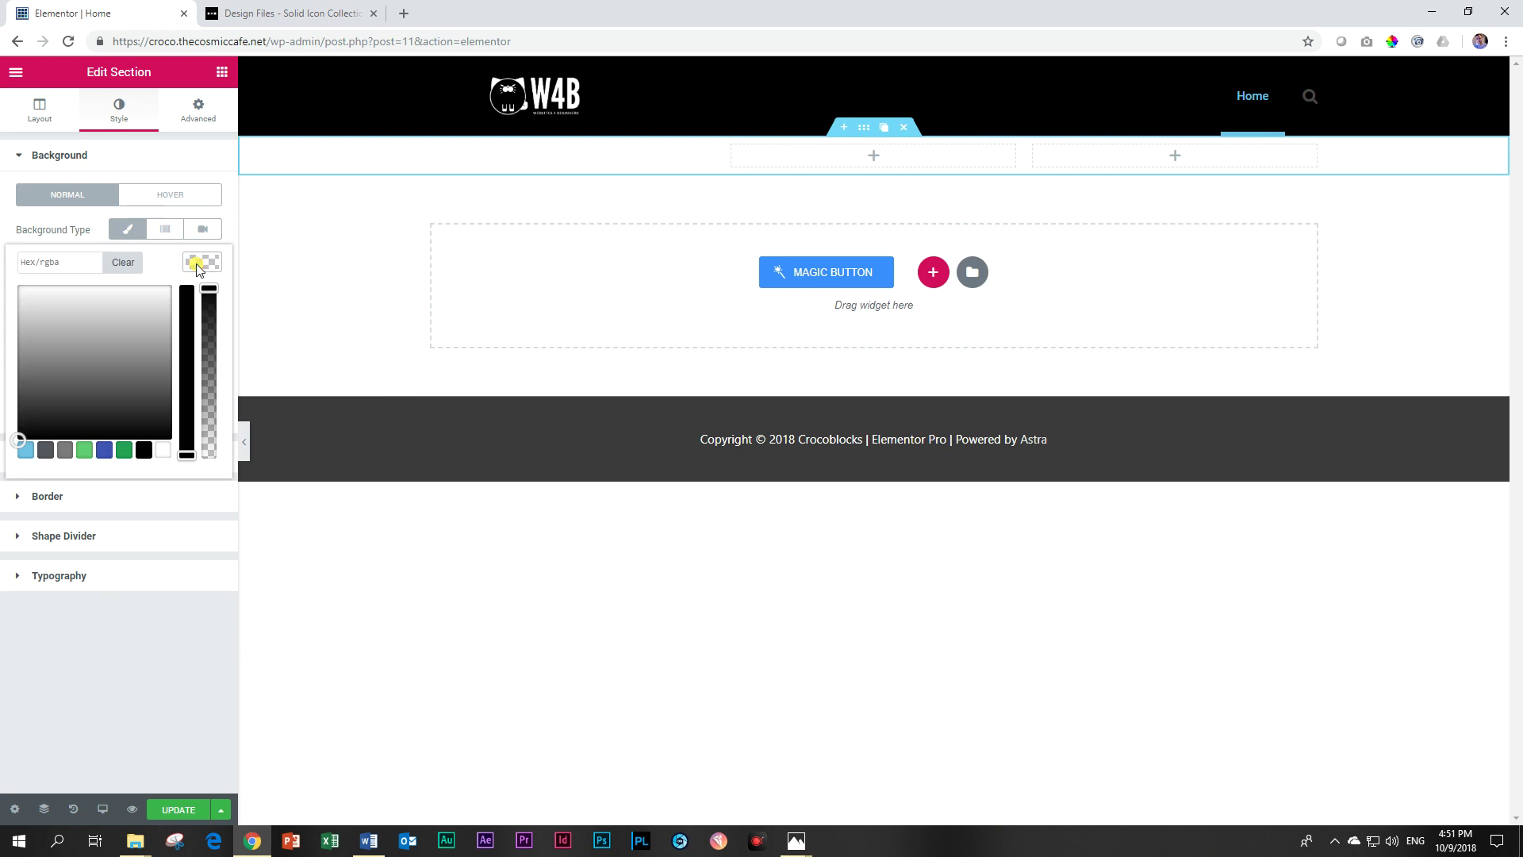
left_click(165, 229)
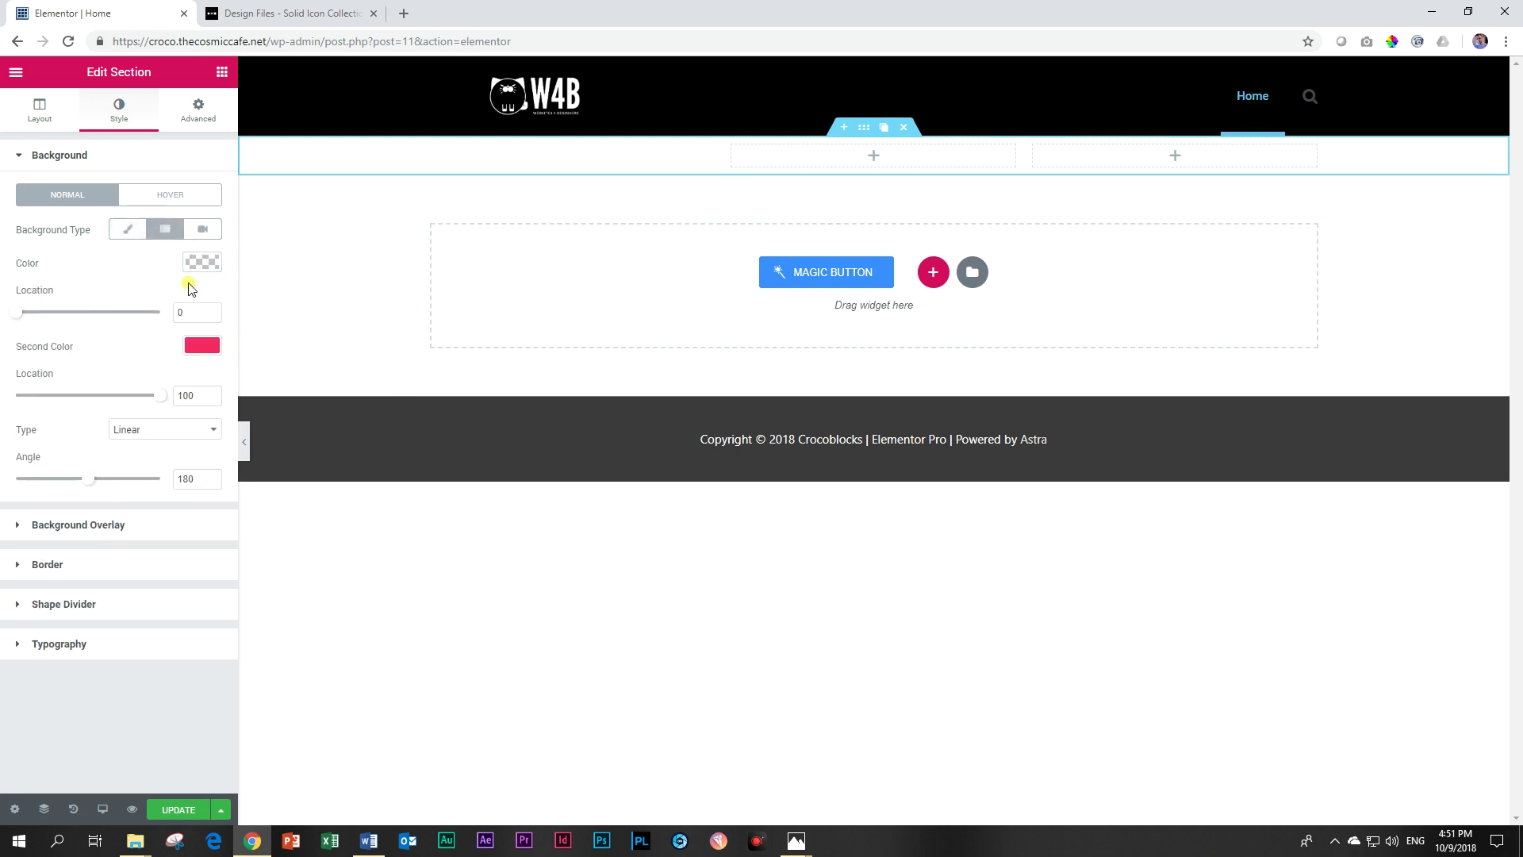
Step: Set the section gradient's first color to black and its second color to dark gray #54595f
left_click(200, 266)
left_click(141, 451)
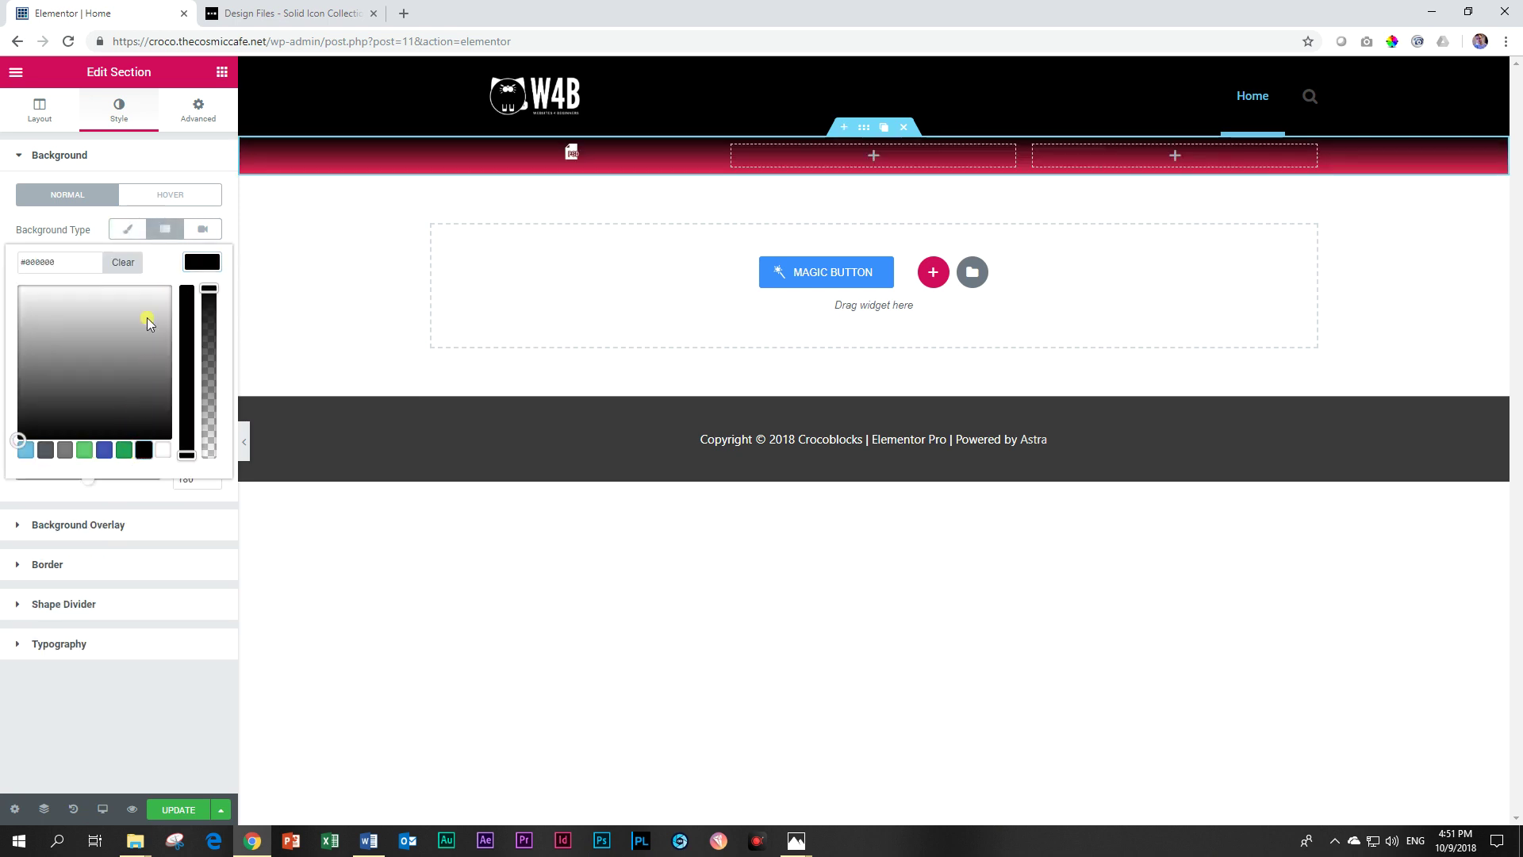
left_click(200, 266)
left_click(202, 343)
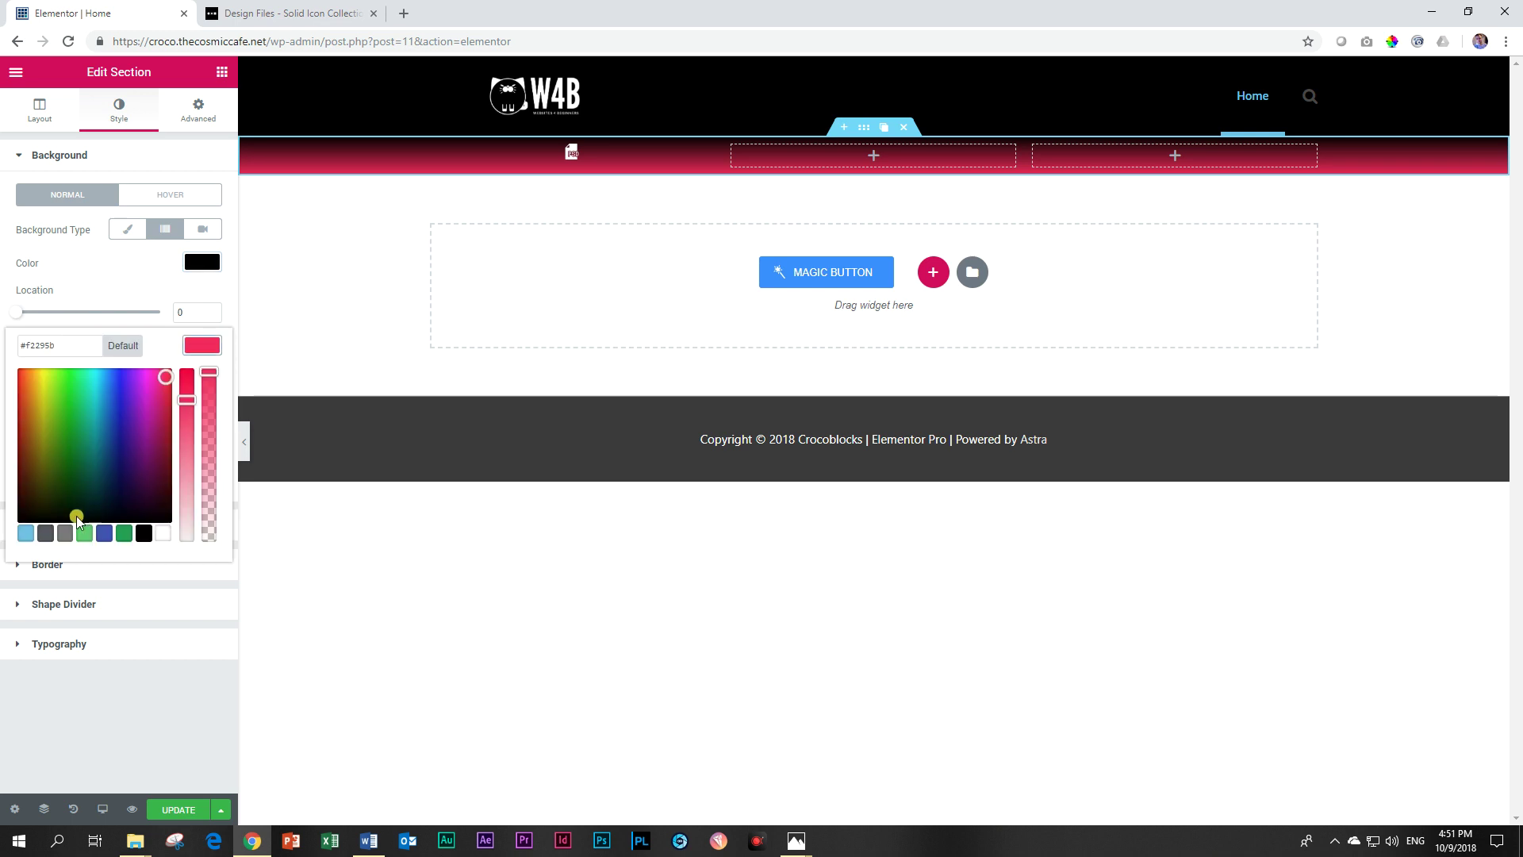
left_click(45, 533)
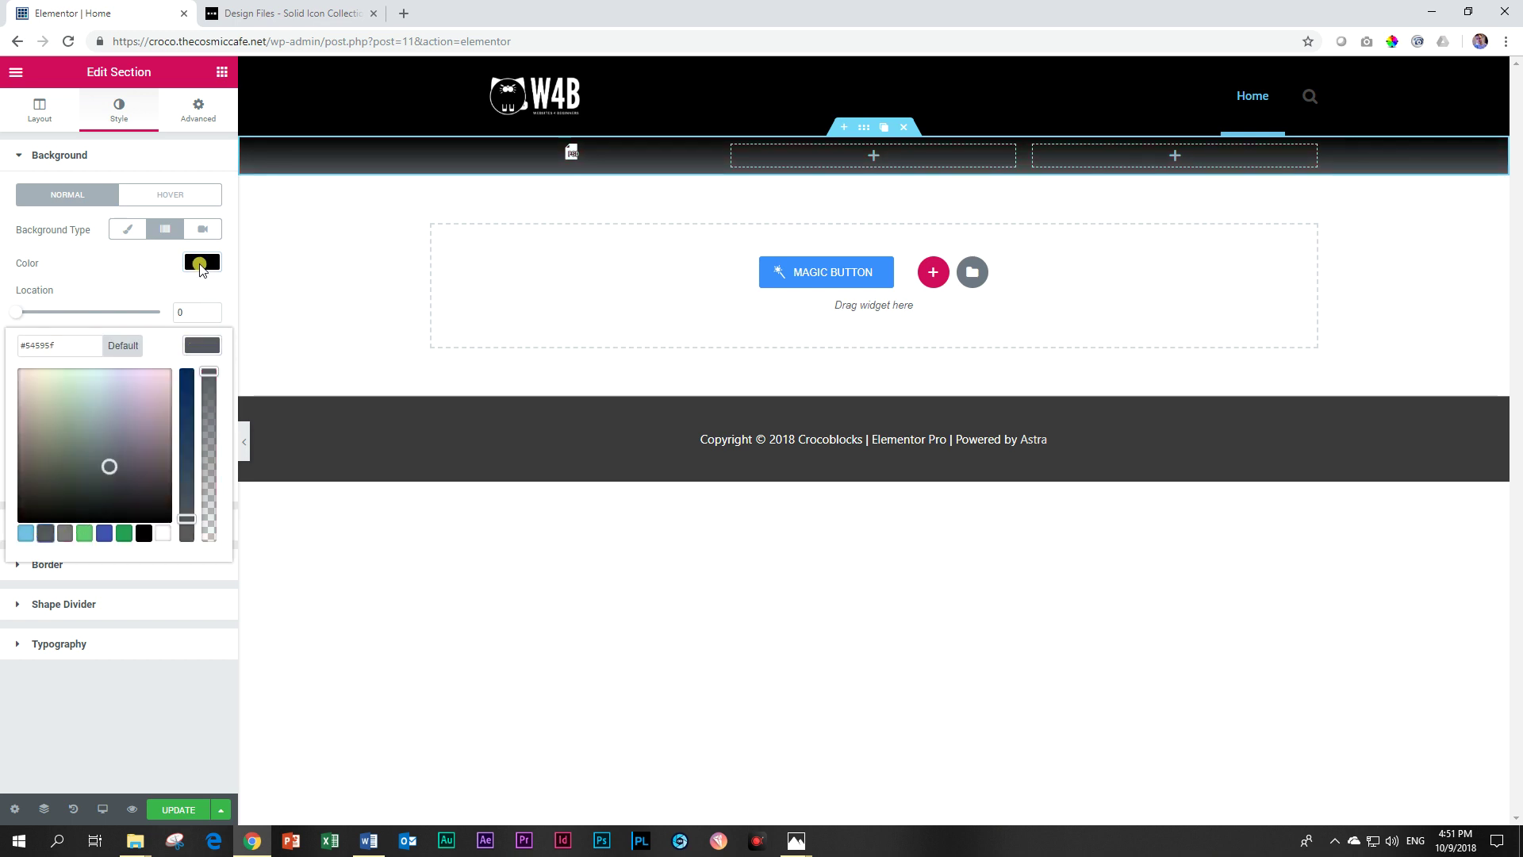
left_click(203, 345)
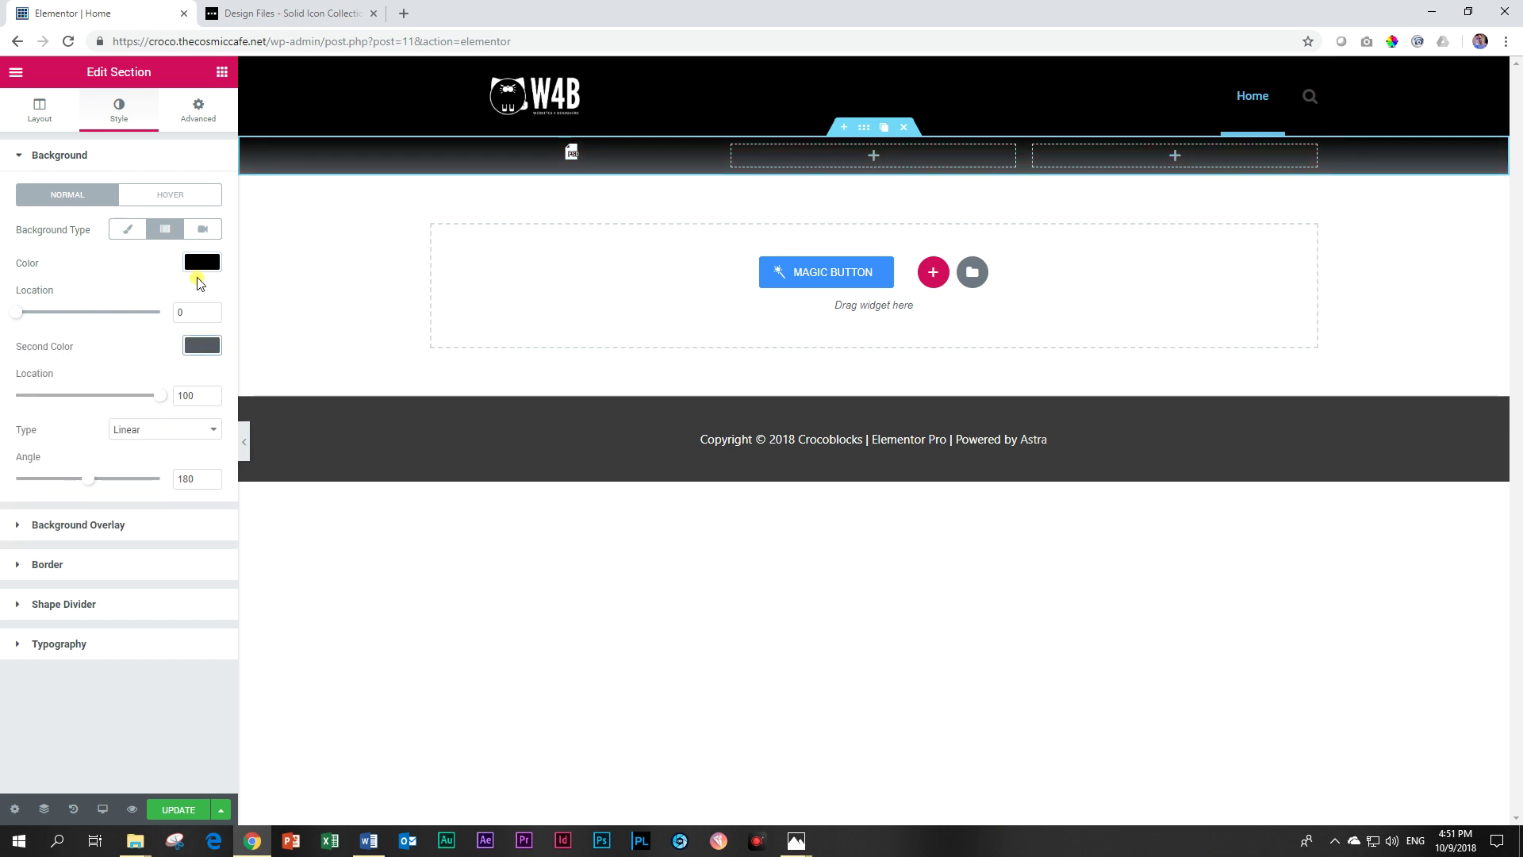
Step: Turn on the custom width for the PSD icon widget in the first column
left_click(576, 156)
left_click(119, 112)
left_click(205, 193)
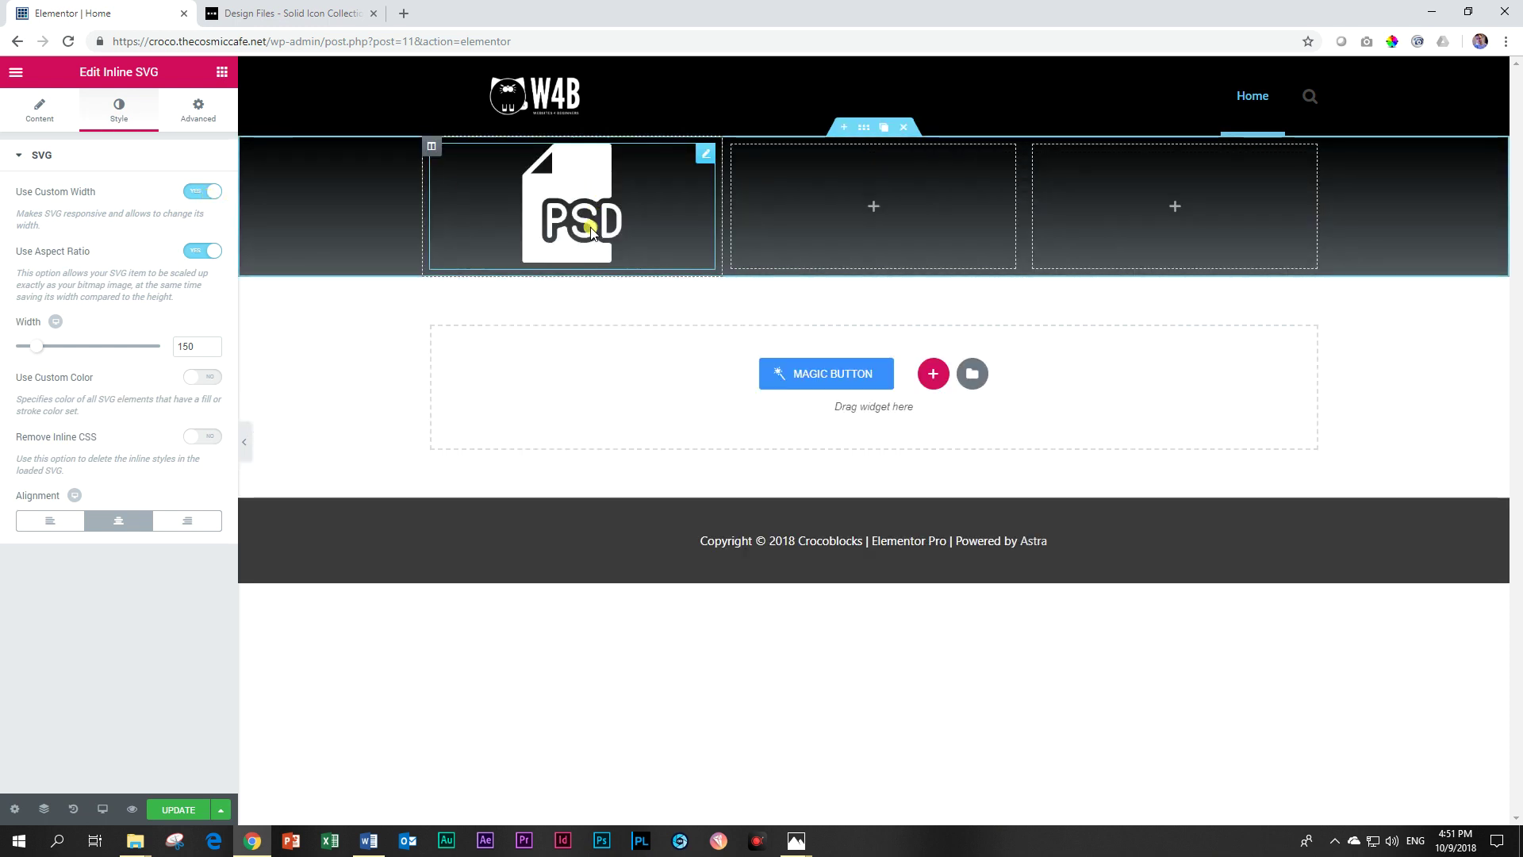
Step: Duplicate the PSD icon widget into the middle column and change the copy's file to noun_svg_535128_FFFFFF.svg
right_click(590, 185)
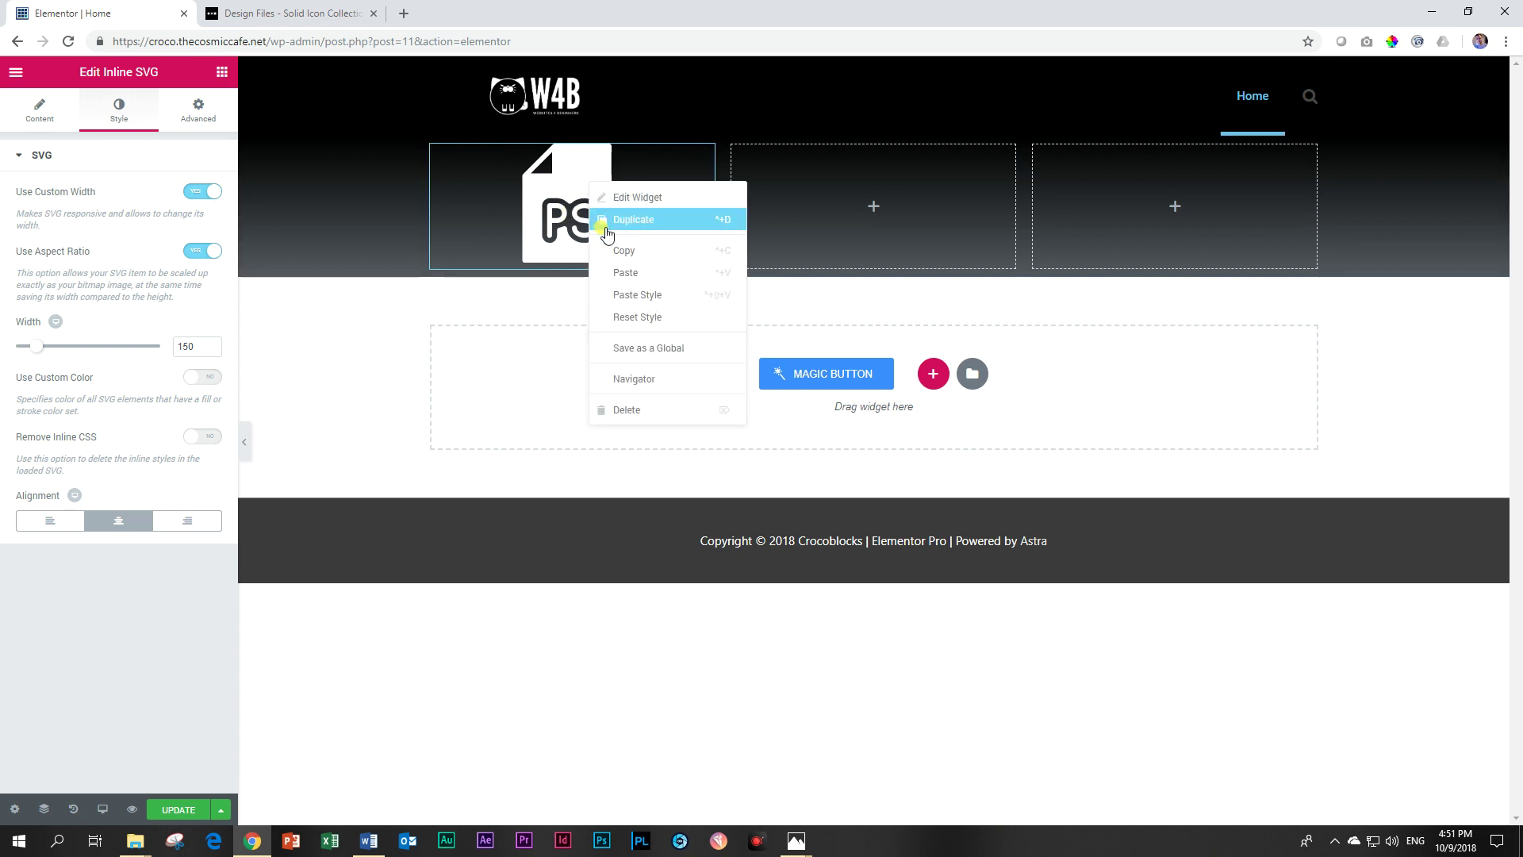
left_click(605, 218)
left_click_drag(607, 341, 839, 207)
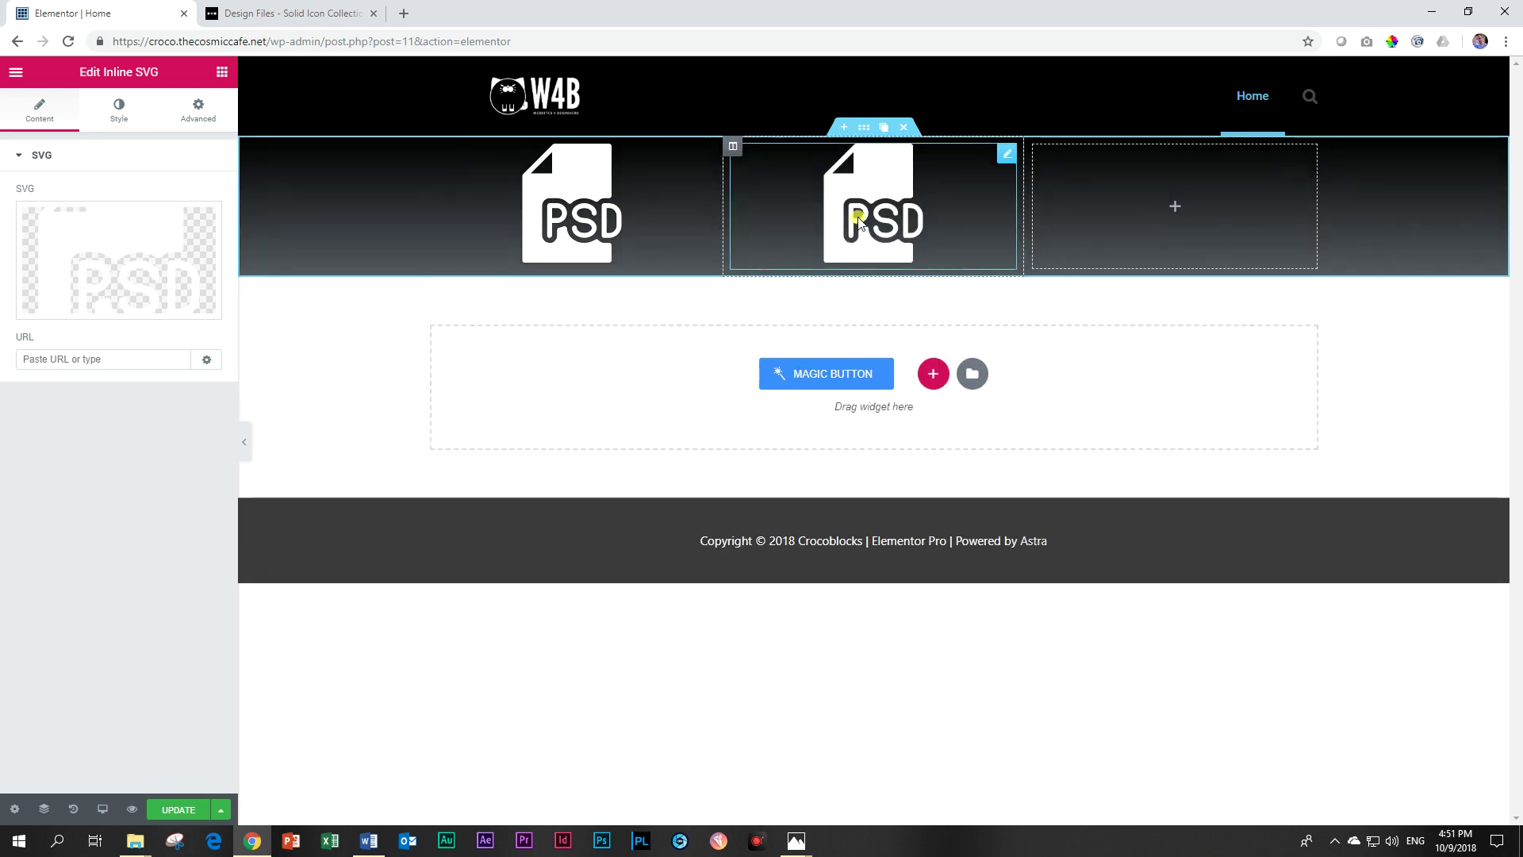
left_click(158, 247)
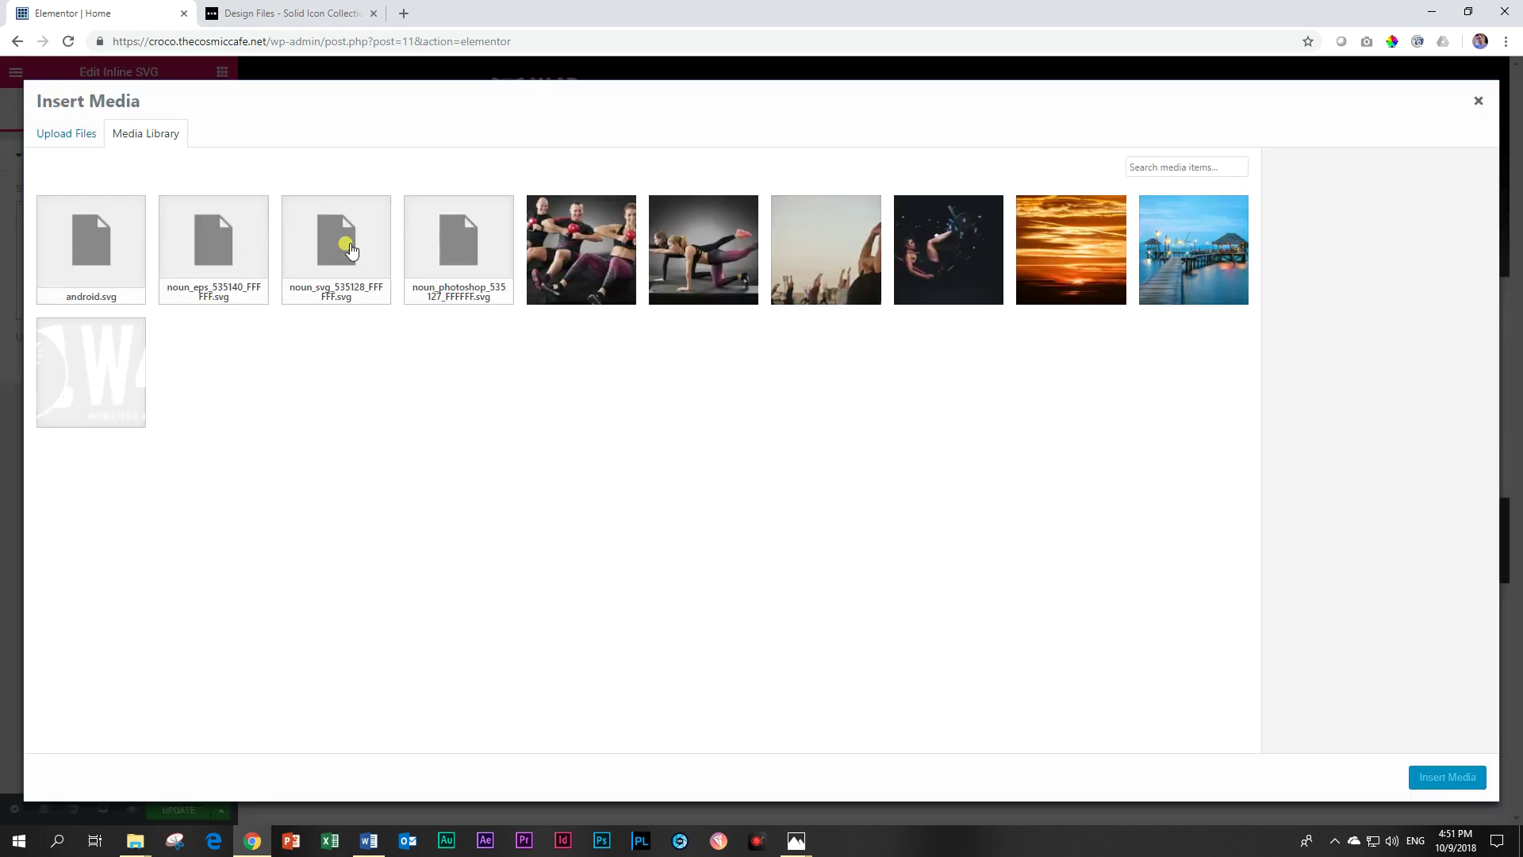
left_click(352, 251)
left_click(1442, 779)
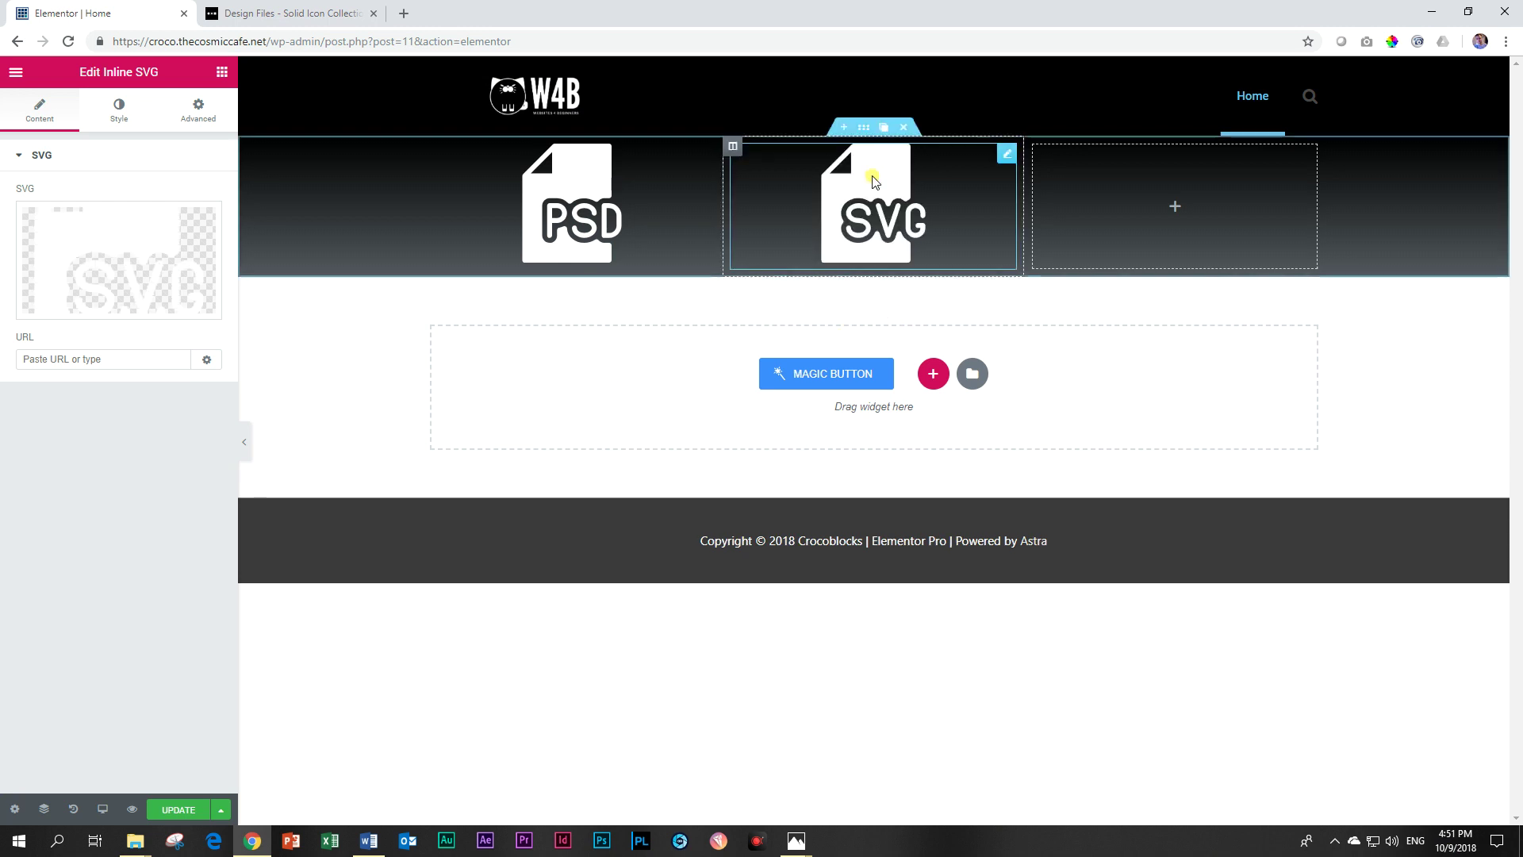
Step: Duplicate the SVG icon widget into the third column and replace the copy's file with the EPS icon
right_click(878, 191)
left_click(897, 227)
left_click_drag(877, 341, 1166, 234)
right_click(1174, 229)
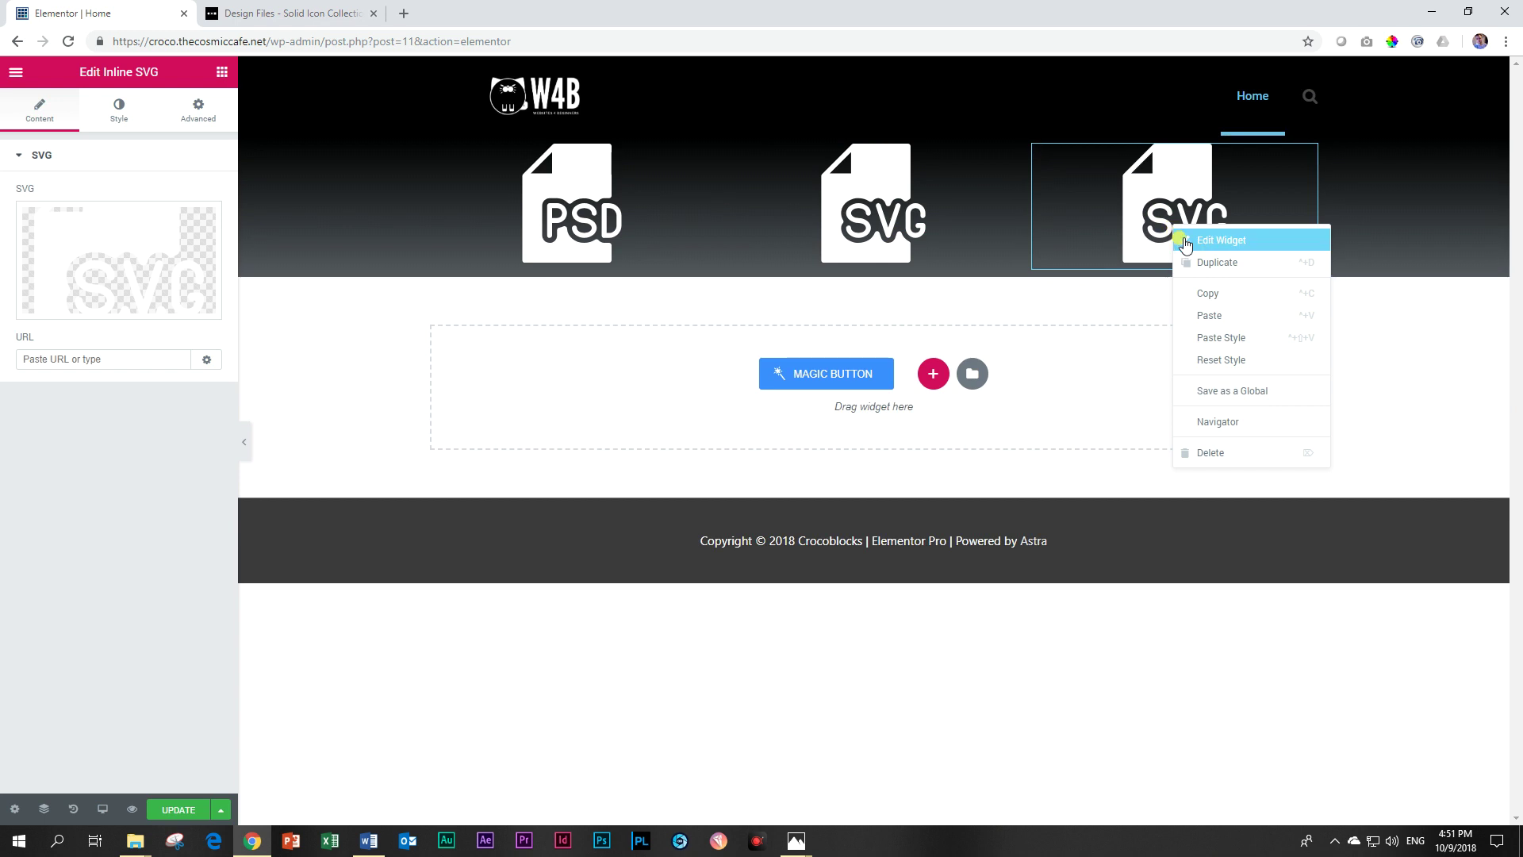
left_click(1221, 240)
left_click(143, 265)
left_click(211, 238)
left_click(1467, 784)
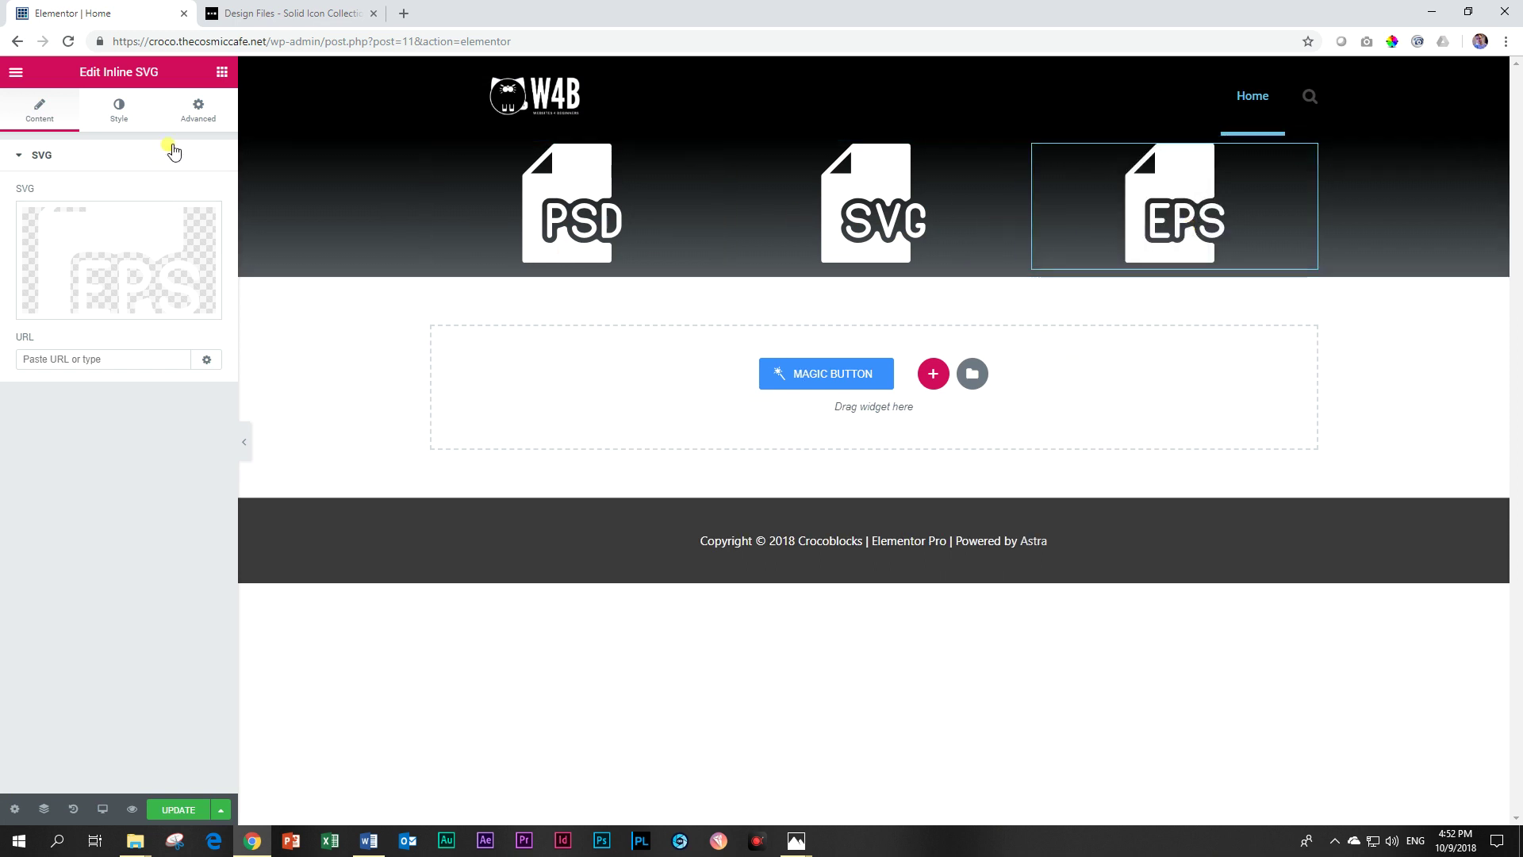
Step: Find the Download Button widget and add it below the PSD icon in the first column
left_click(222, 72)
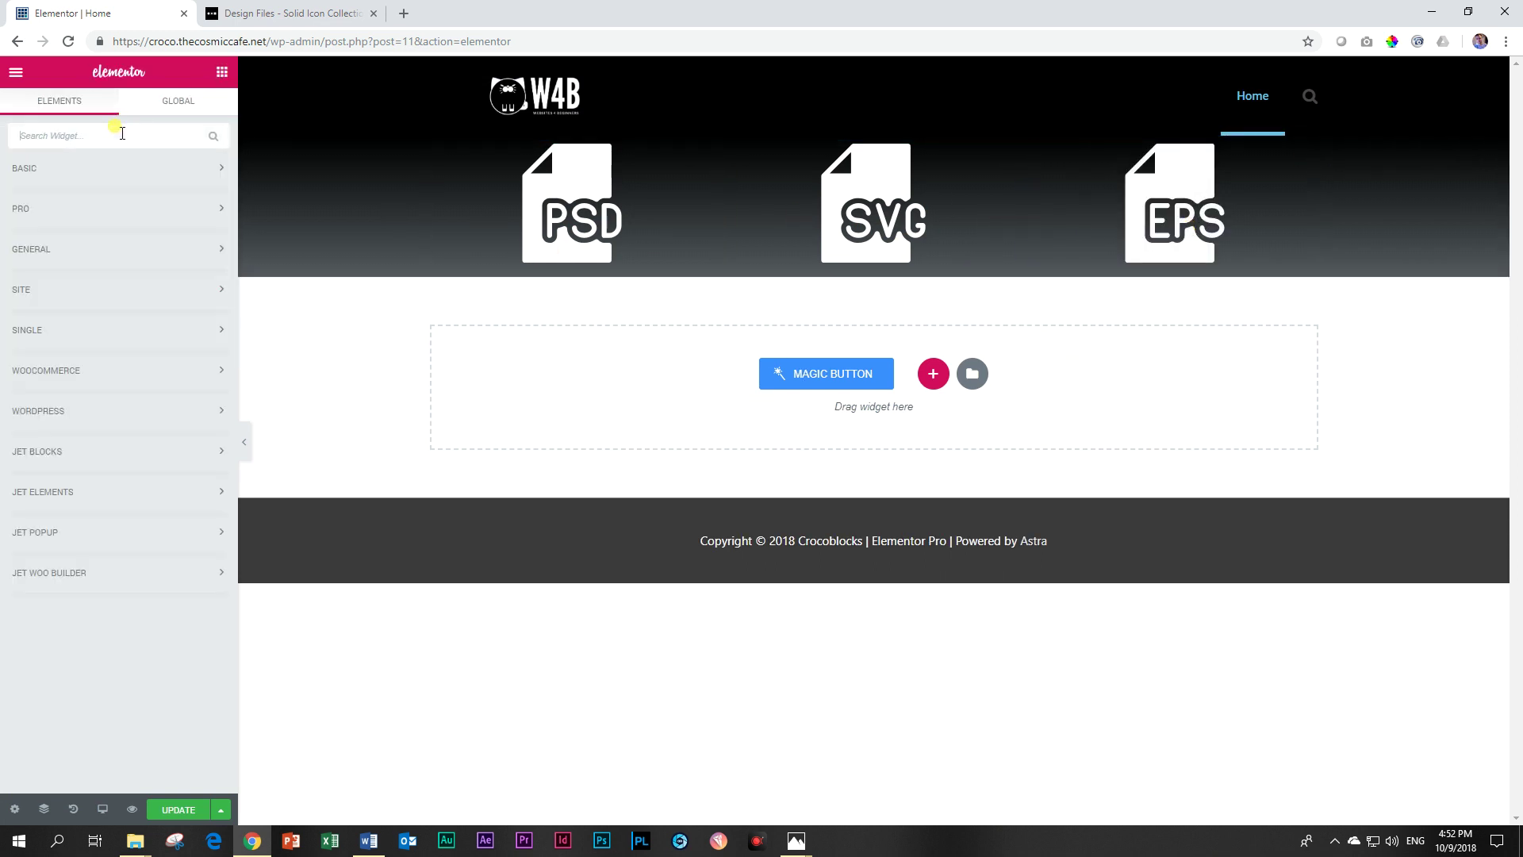
type("do")
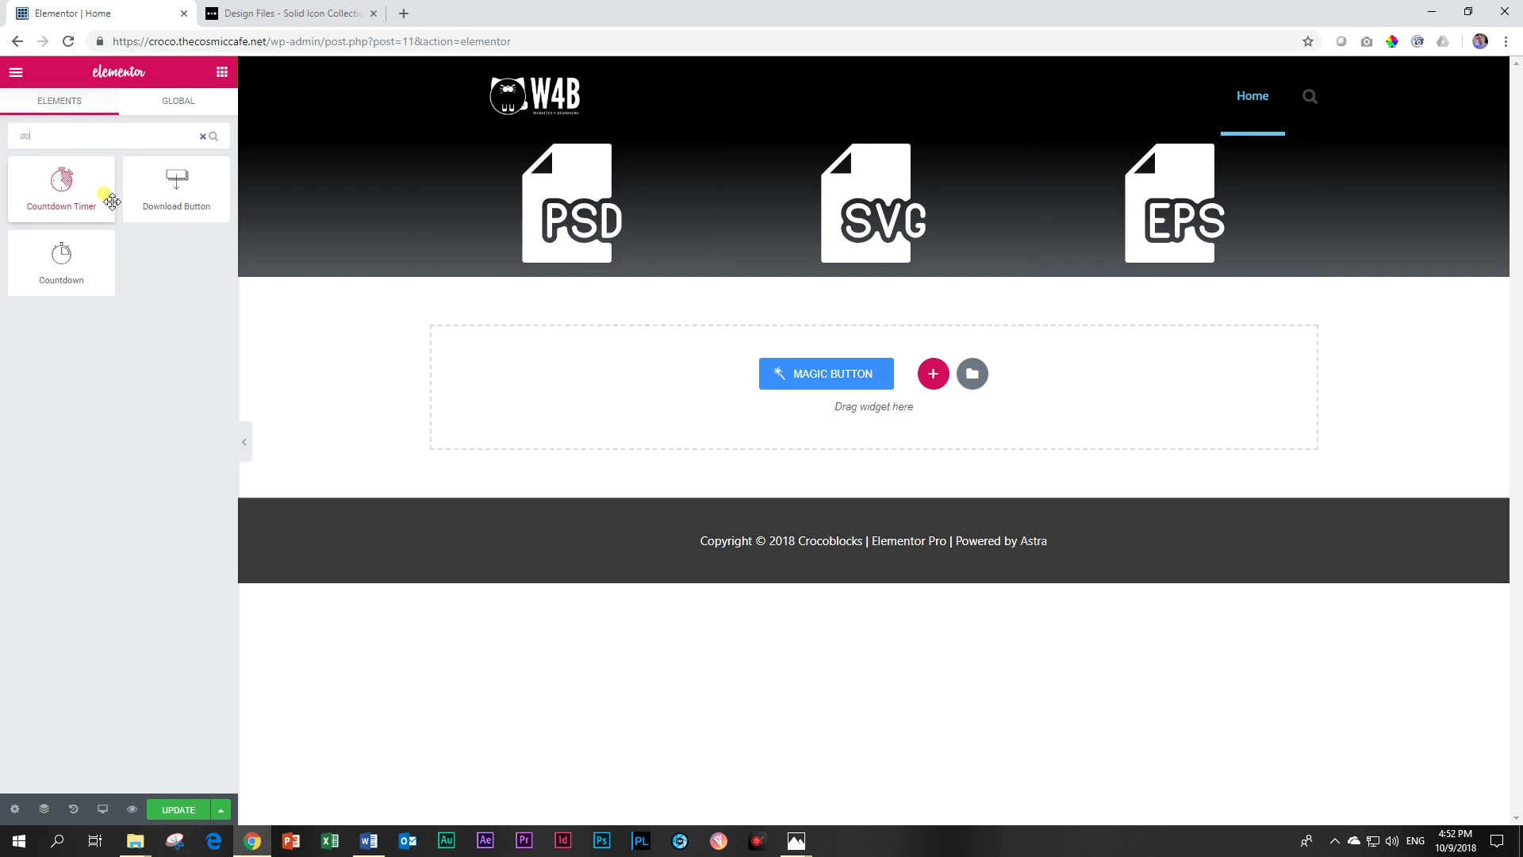
left_click_drag(175, 191, 575, 278)
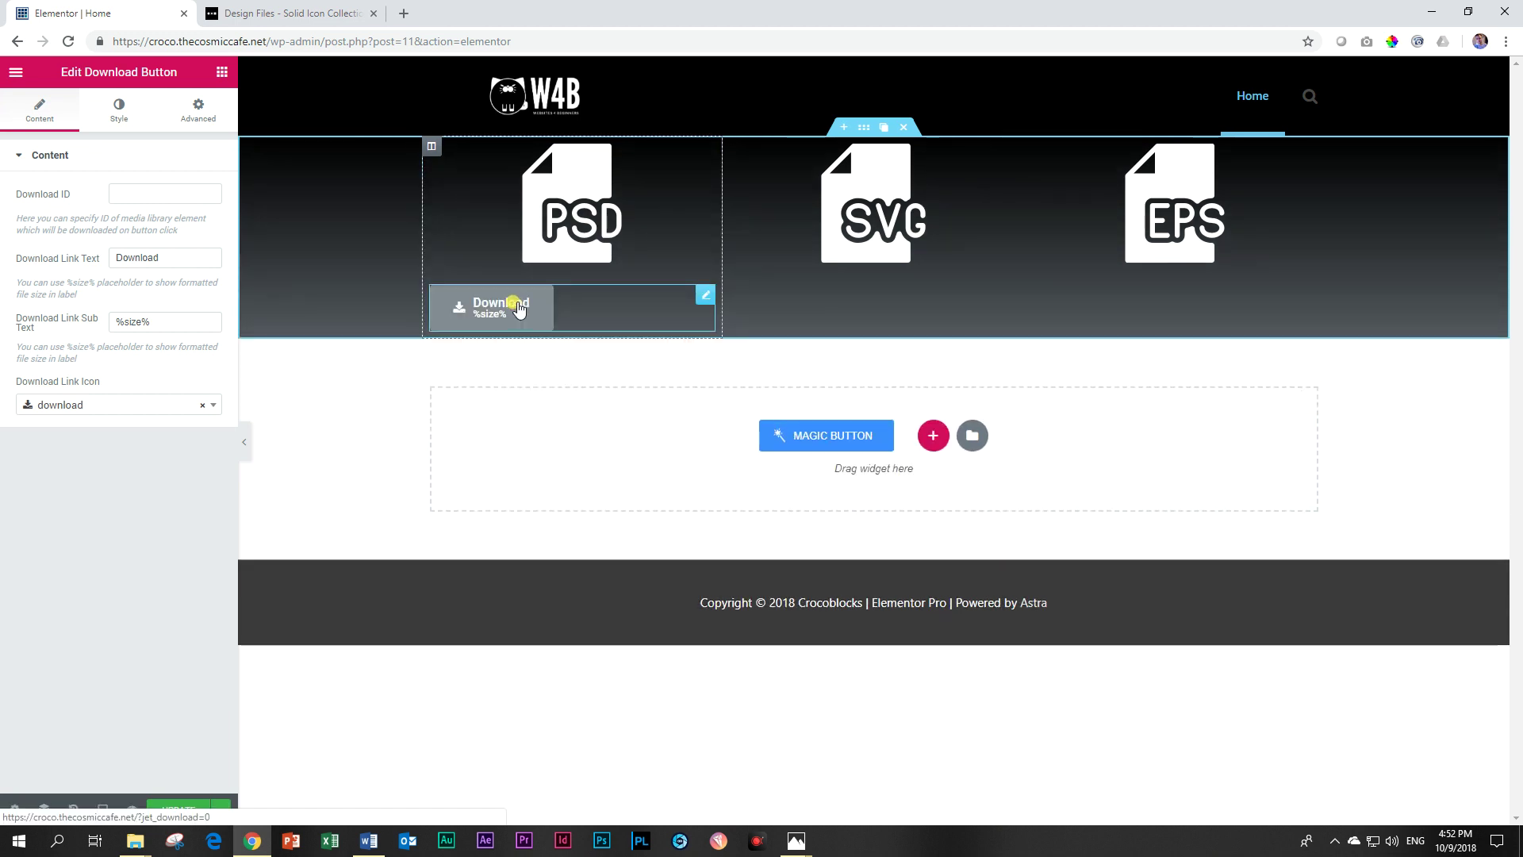
Step: Set the Download button's alignment to center in its style settings
left_click(104, 123)
left_click(119, 304)
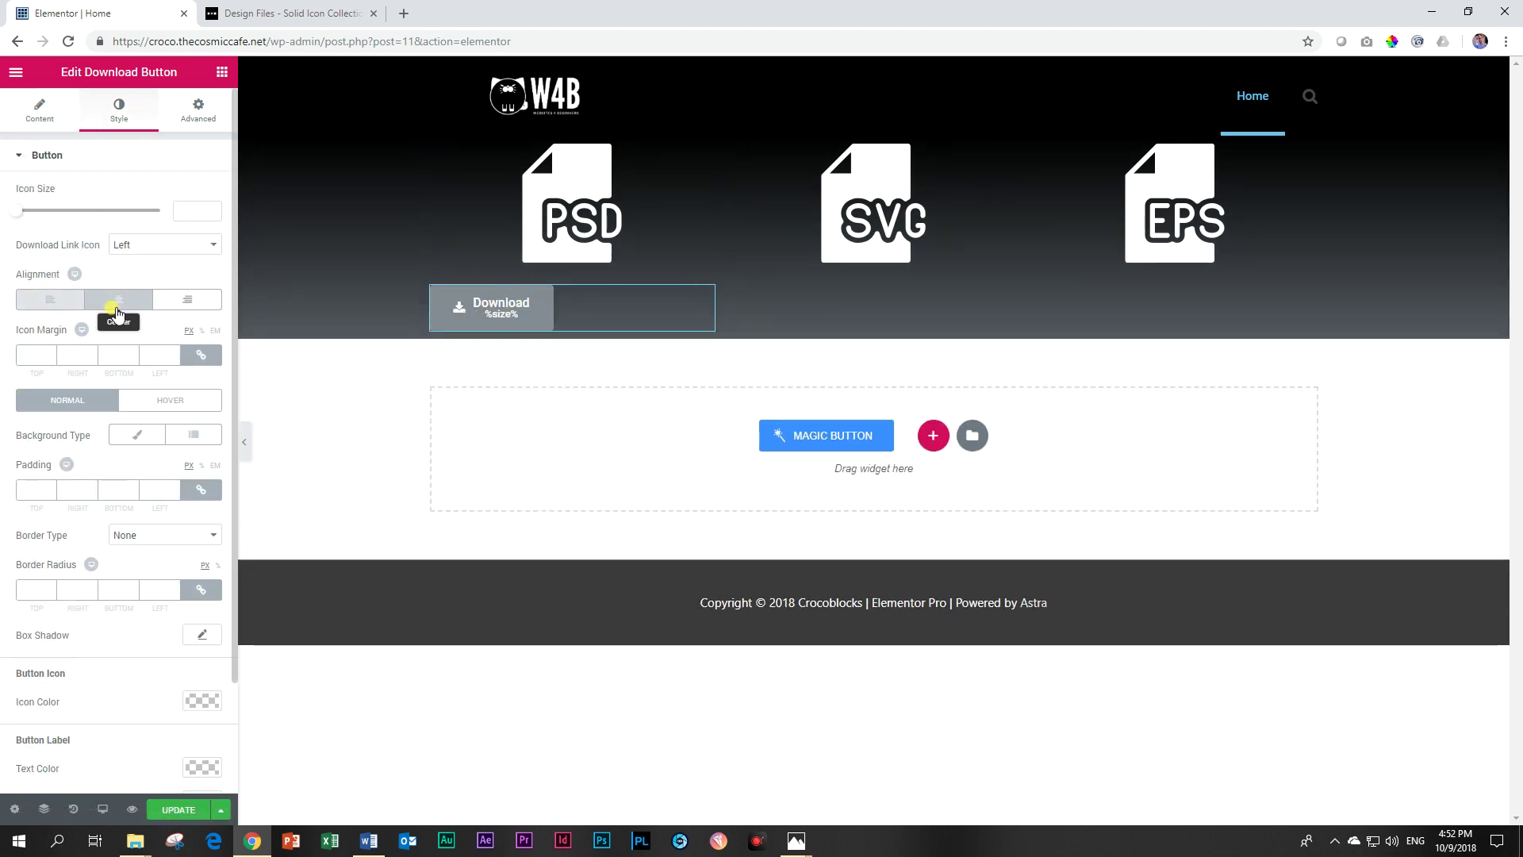
left_click(55, 164)
left_click(39, 113)
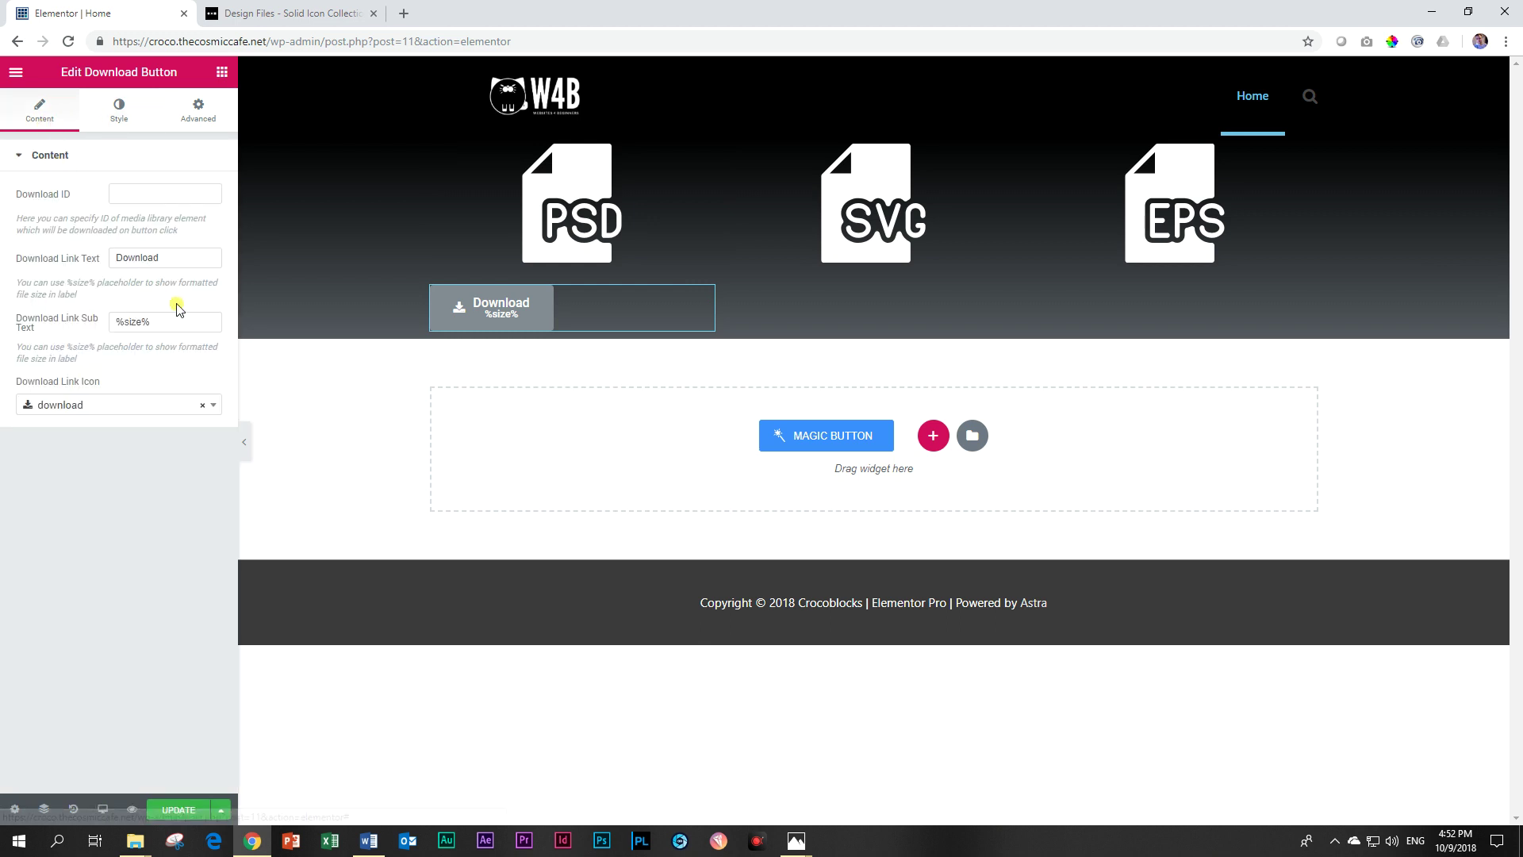
left_click(119, 111)
scroll(127, 325, "down", 2)
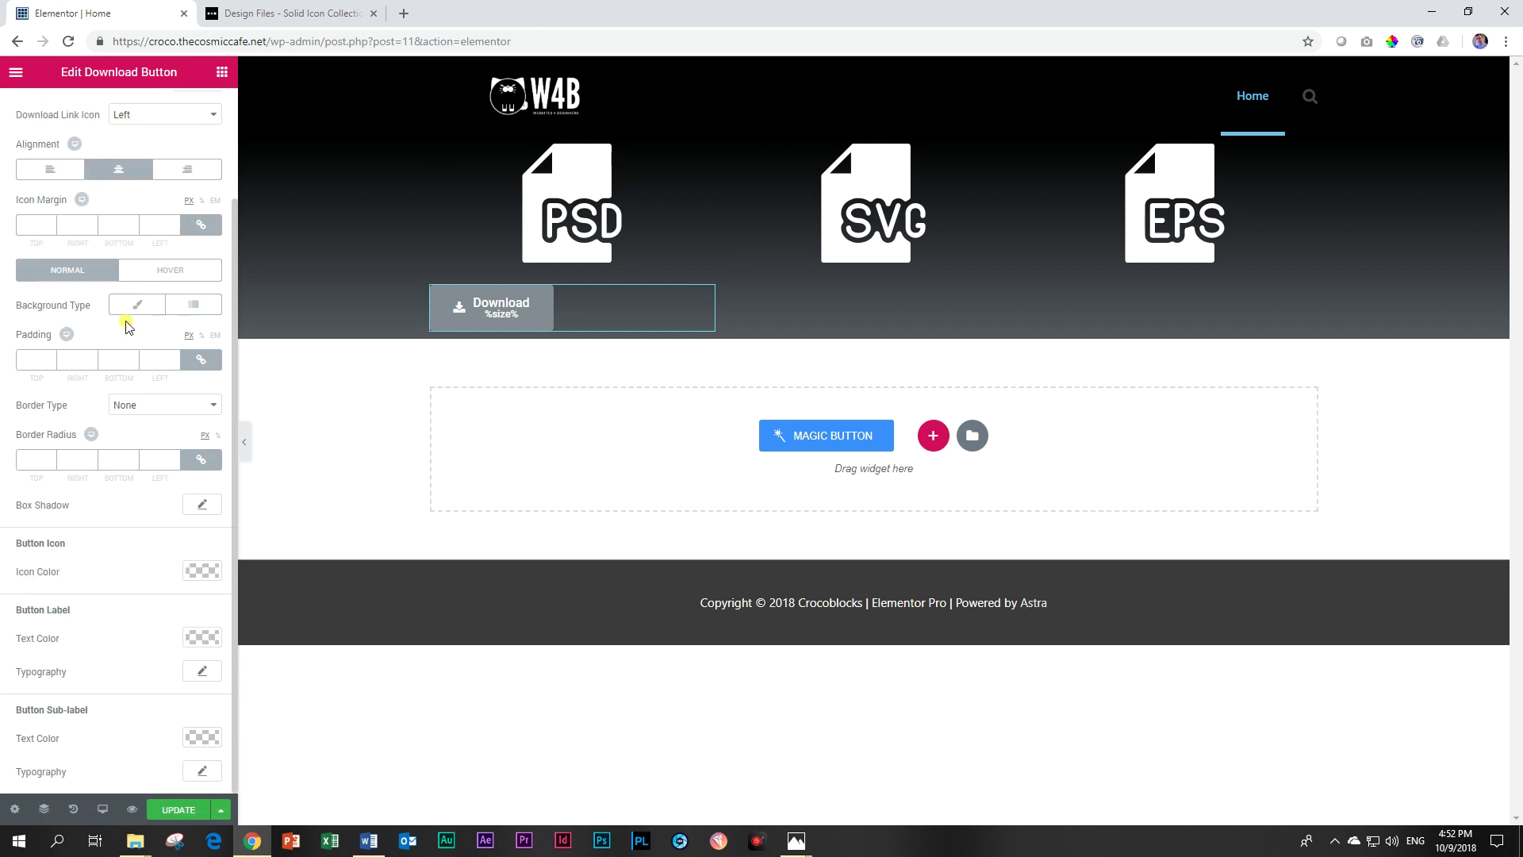
scroll(119, 492, "up", 2)
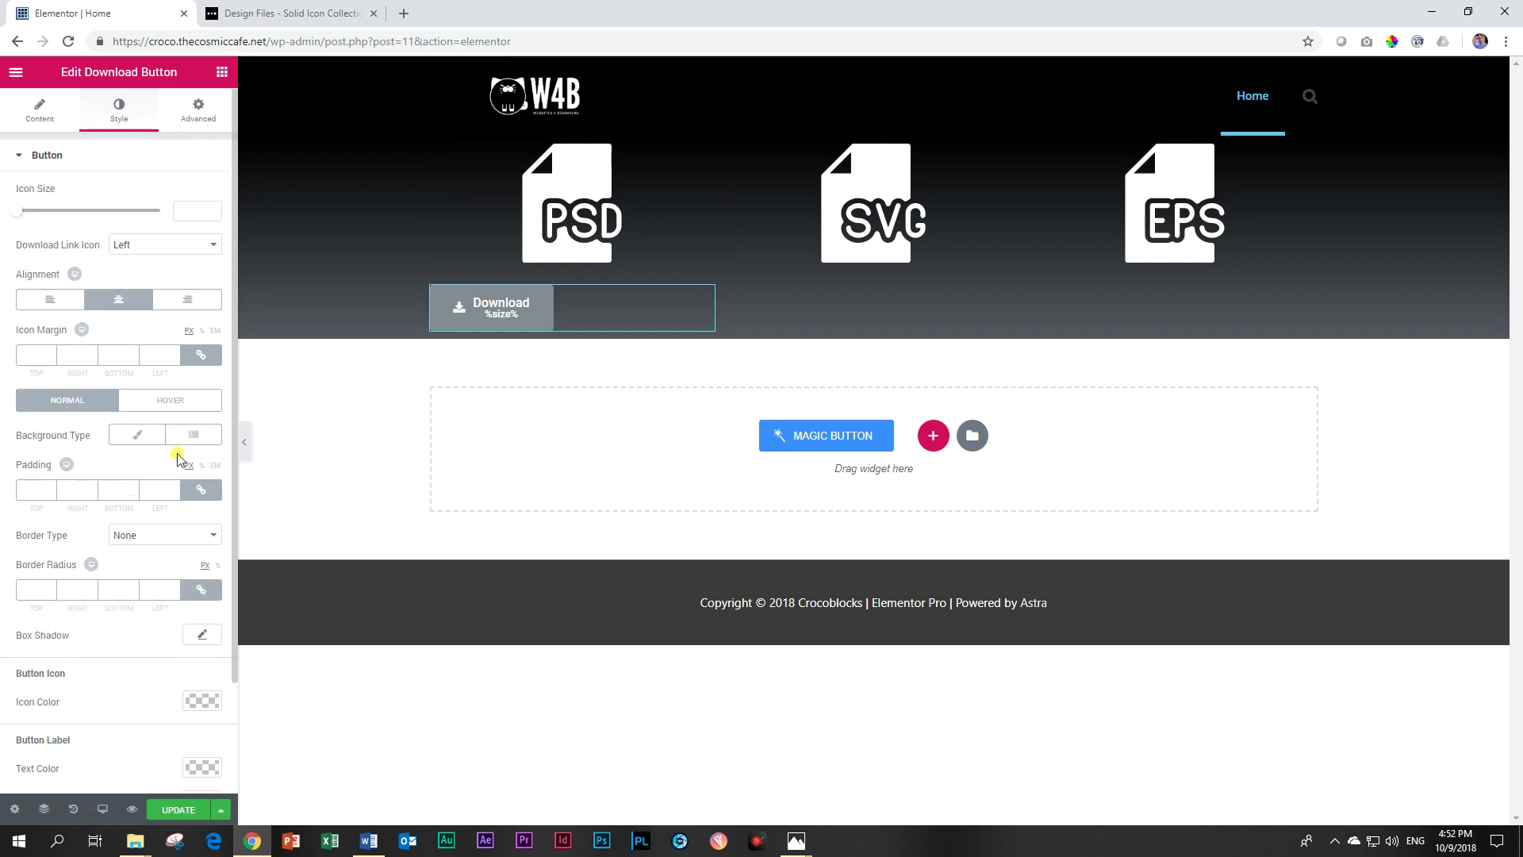
Step: Examine the Download button's widget actions and the first column's style and layout settings for a way to center the button
right_click(619, 316)
key("Escape")
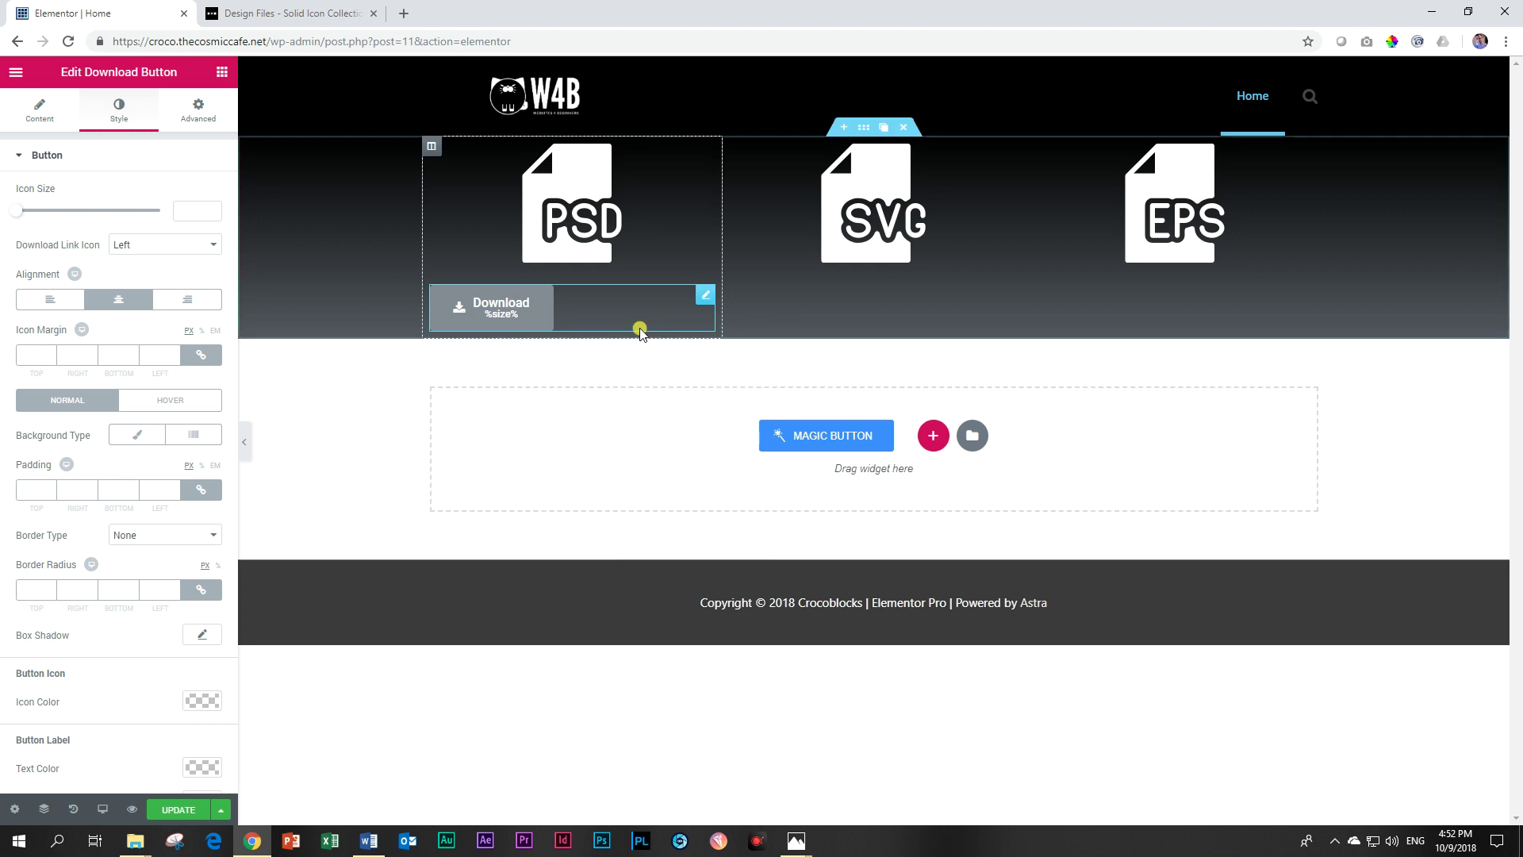
right_click(640, 303)
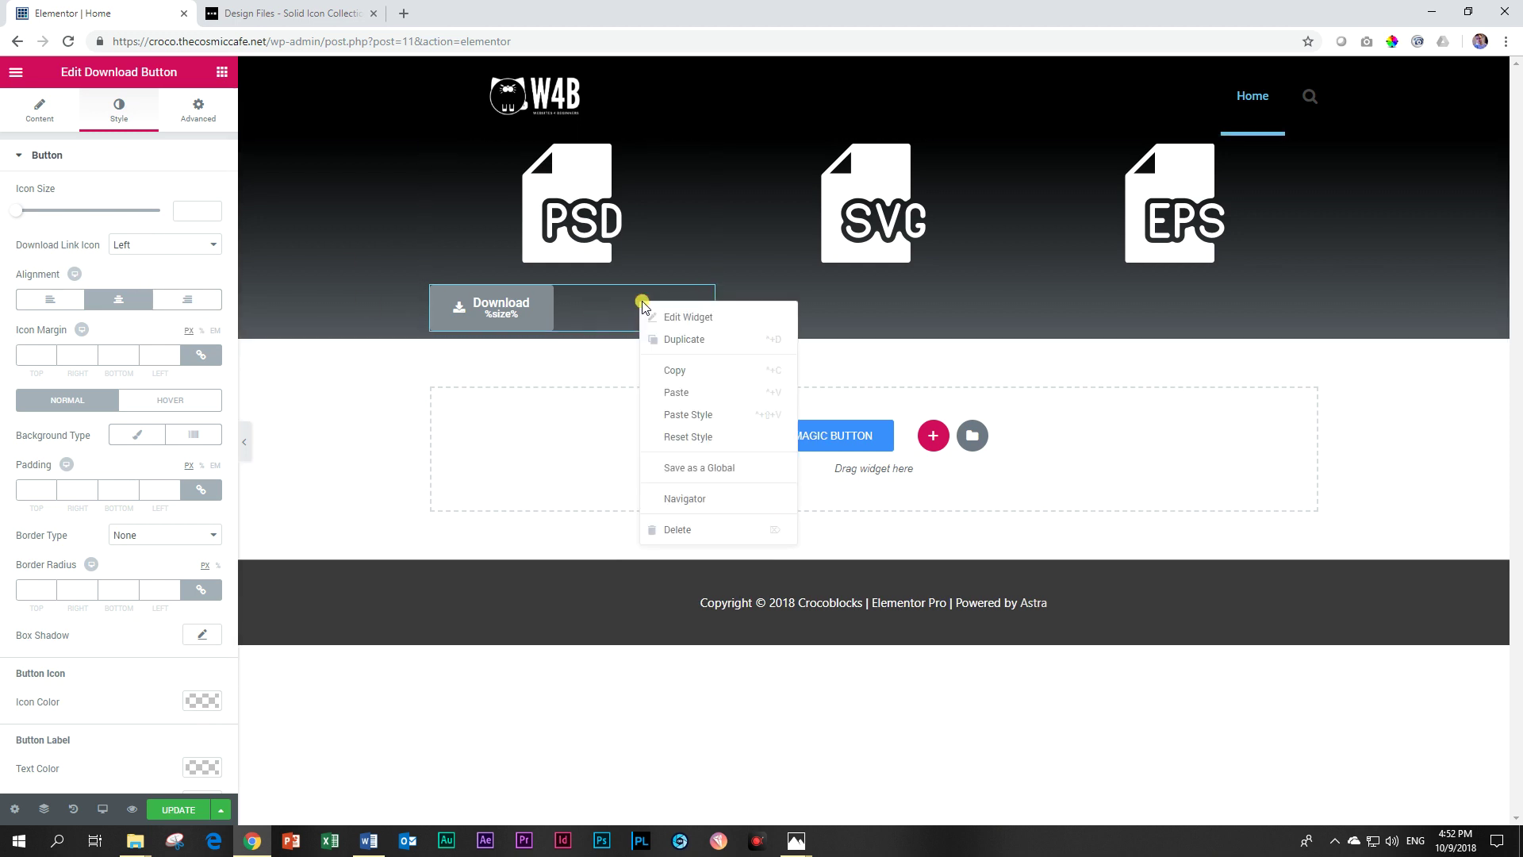
right_click(508, 308)
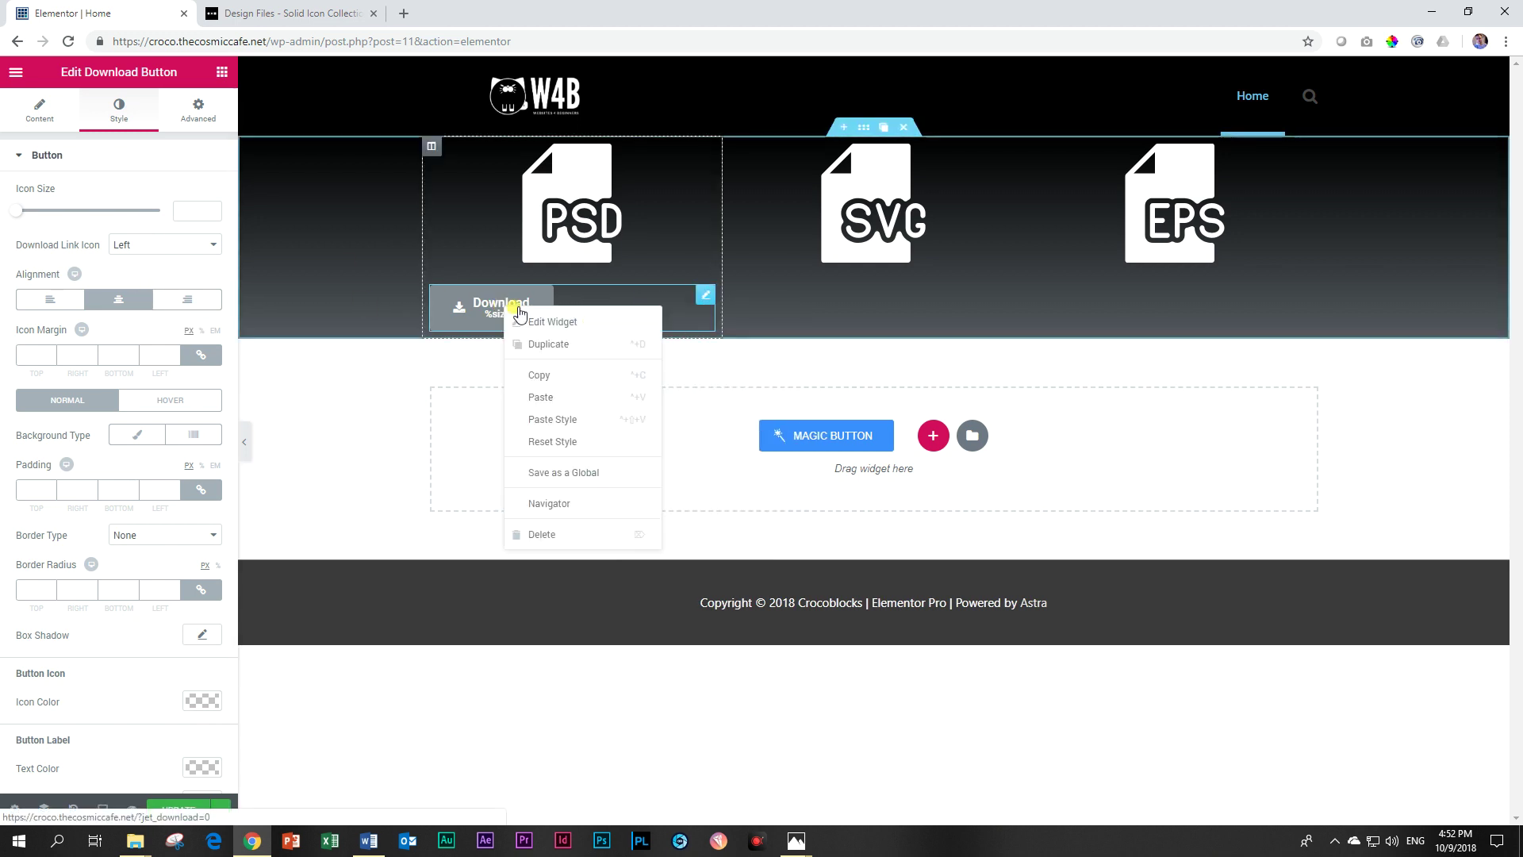
left_click(548, 321)
left_click(436, 149)
left_click(118, 115)
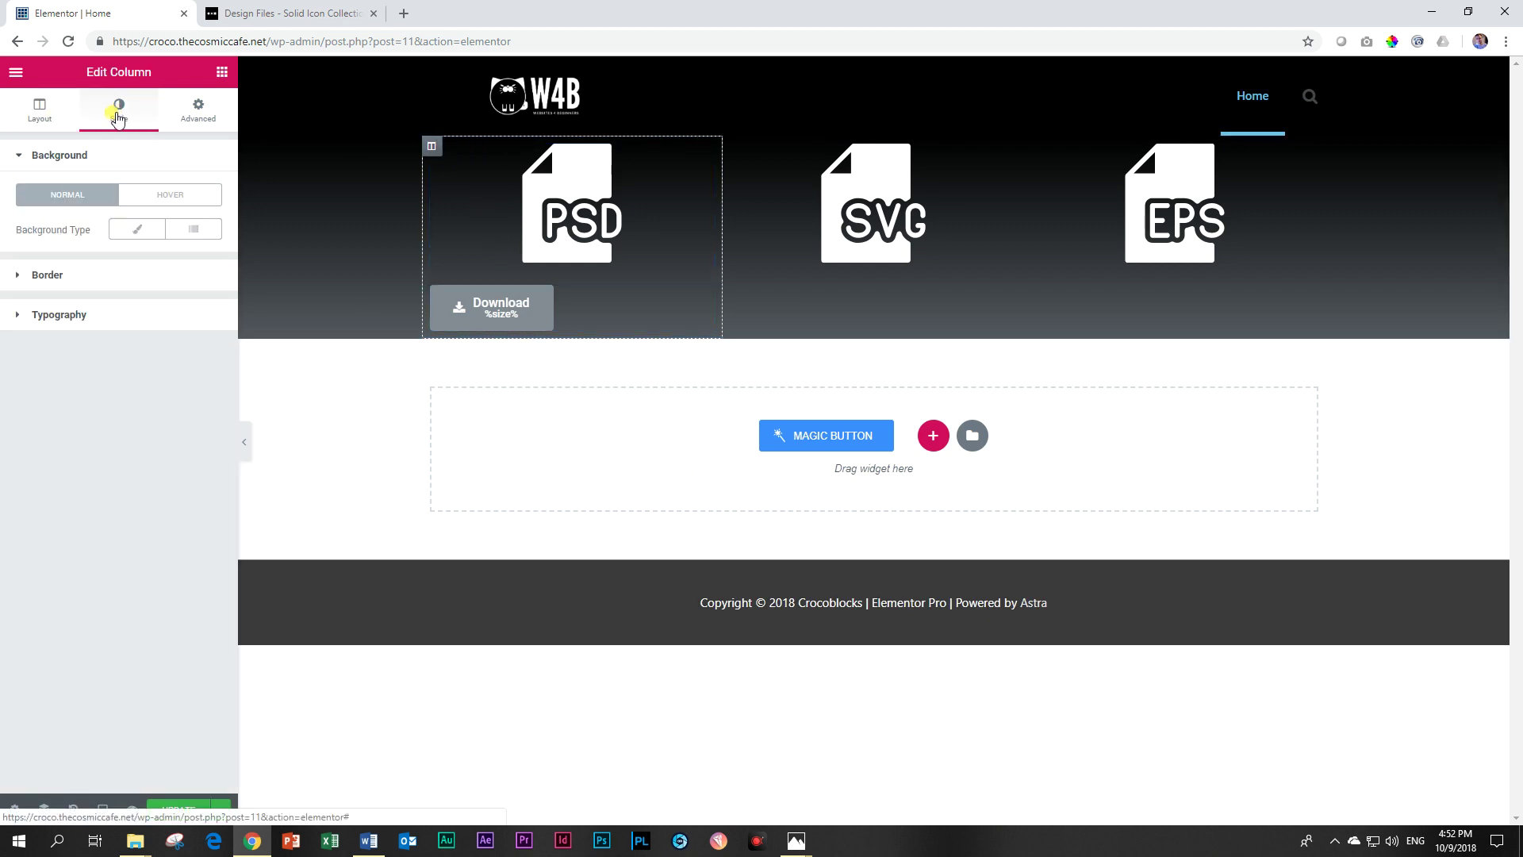
left_click(61, 124)
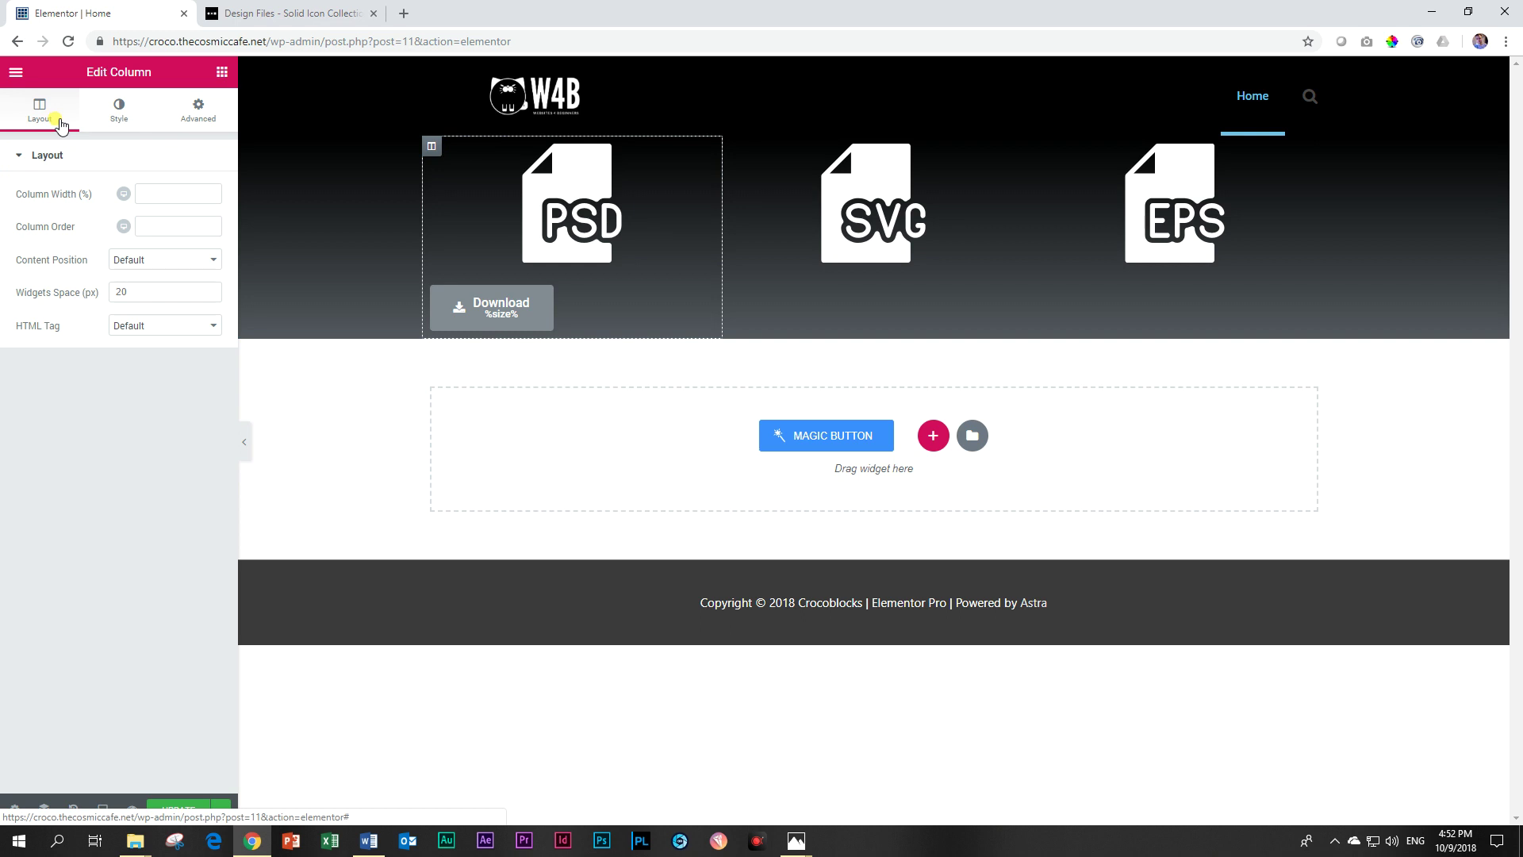
Step: Examine the Download button's content, style and advanced settings for other options that control its horizontal position
left_click(628, 308)
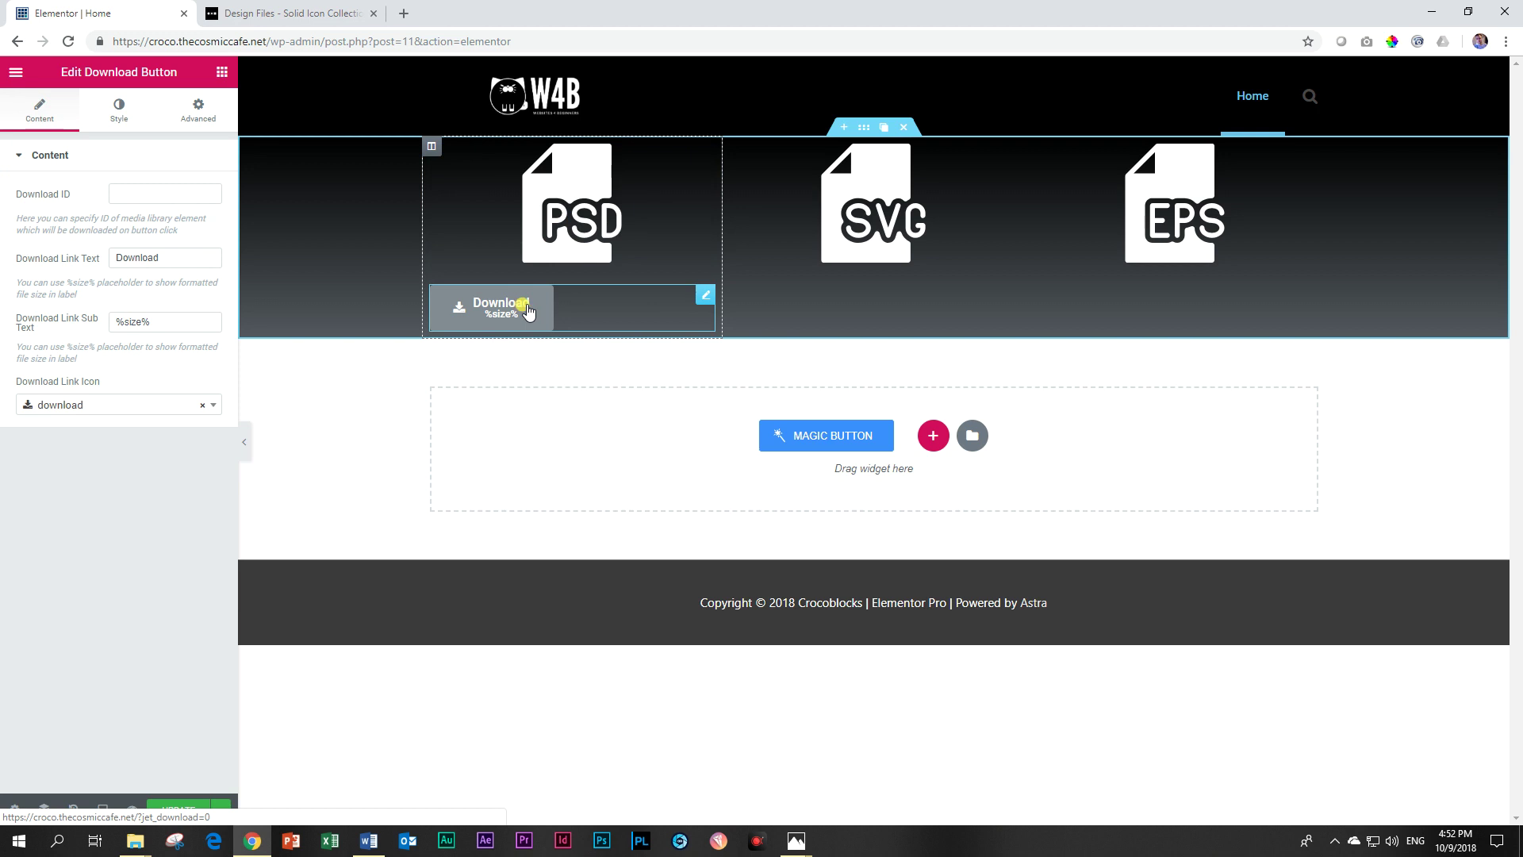
left_click(40, 159)
left_click(40, 157)
left_click(116, 109)
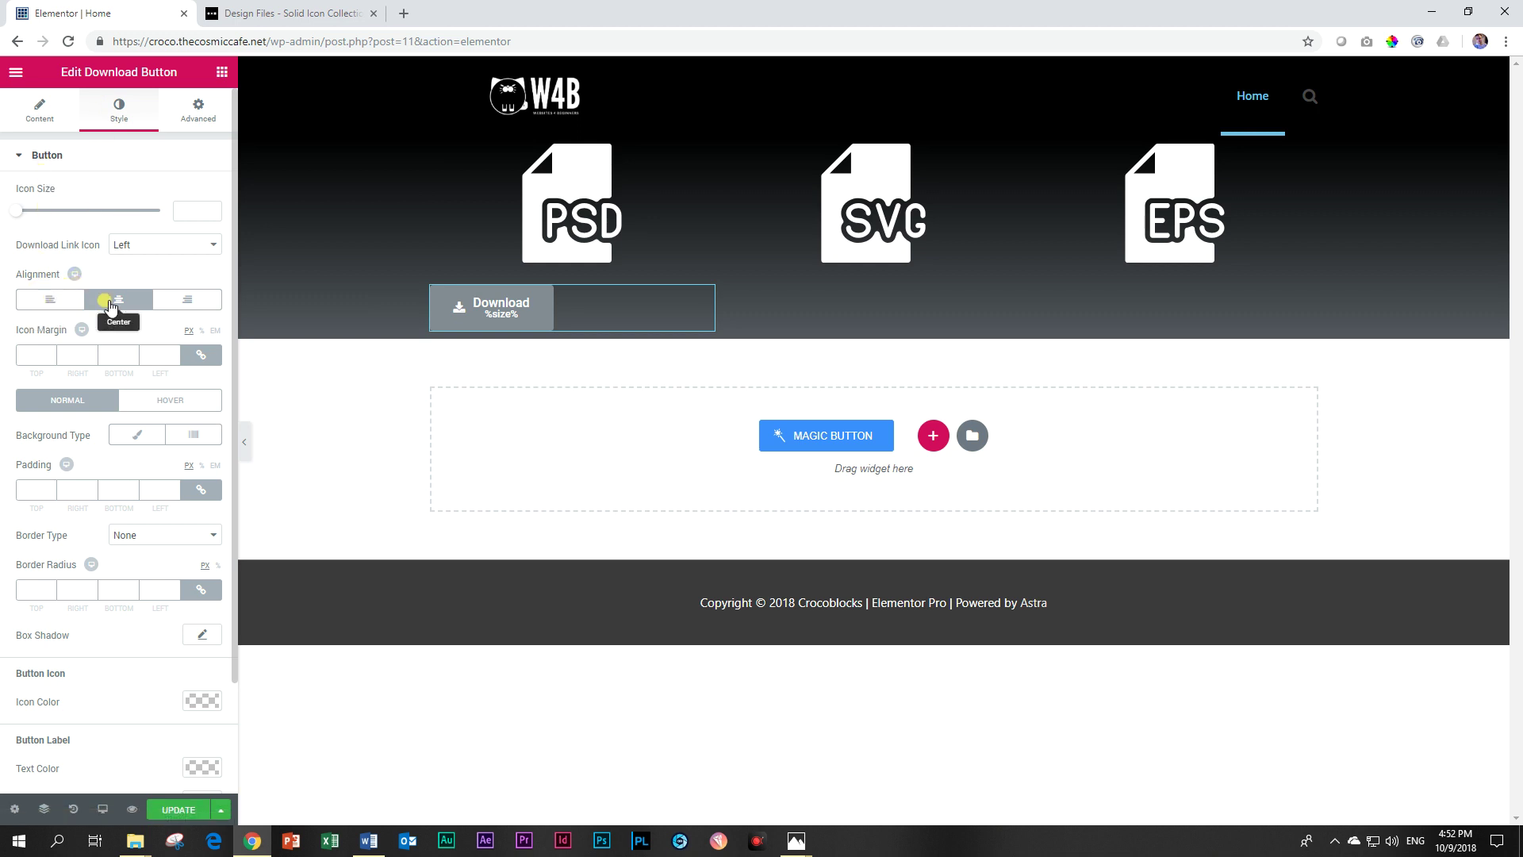
scroll(63, 385, "down", 2)
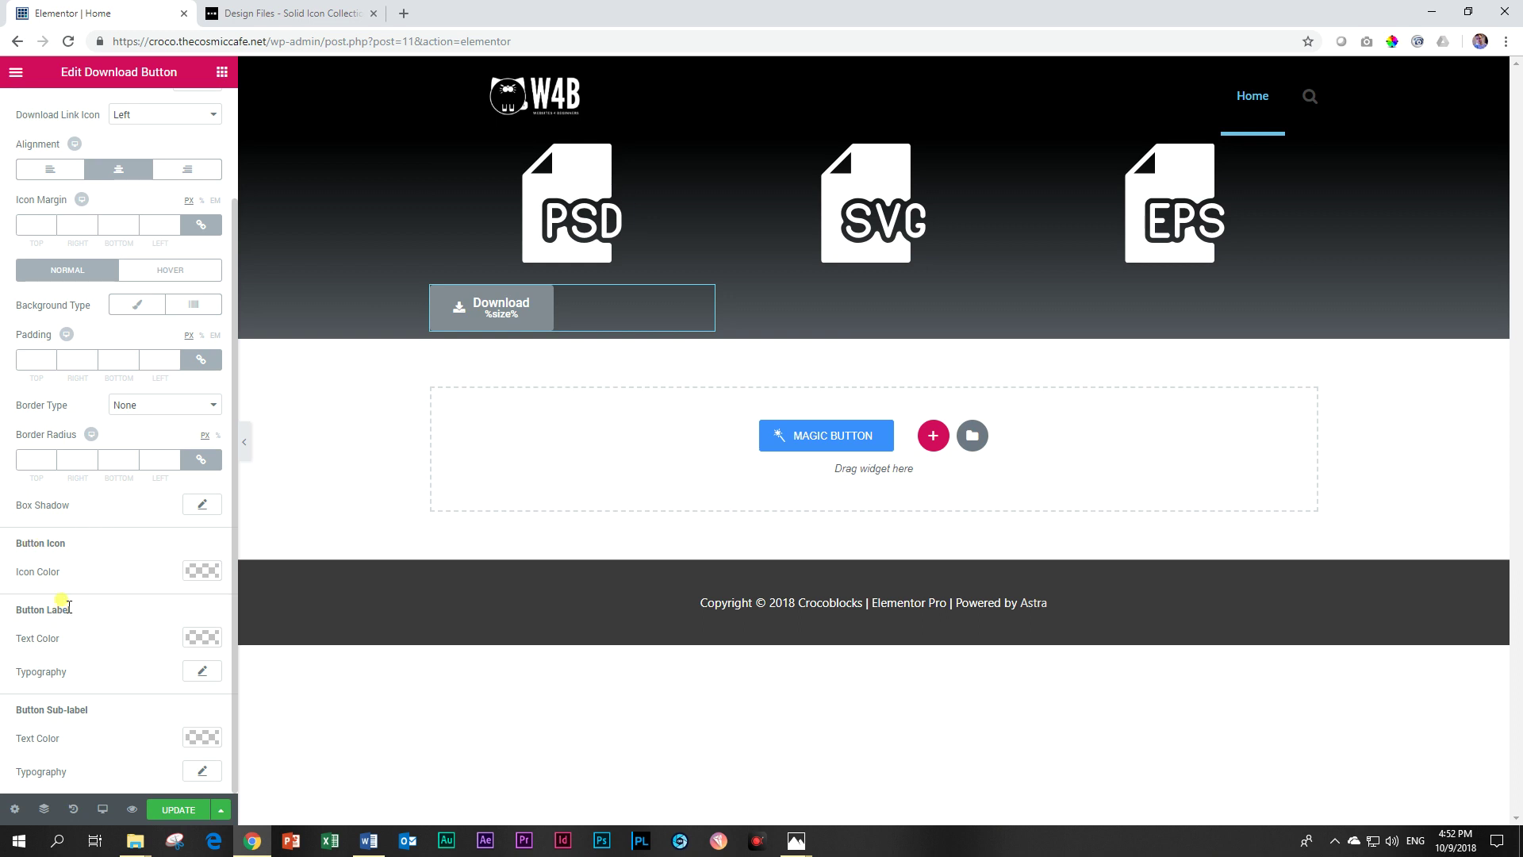
scroll(83, 686, "up", 2)
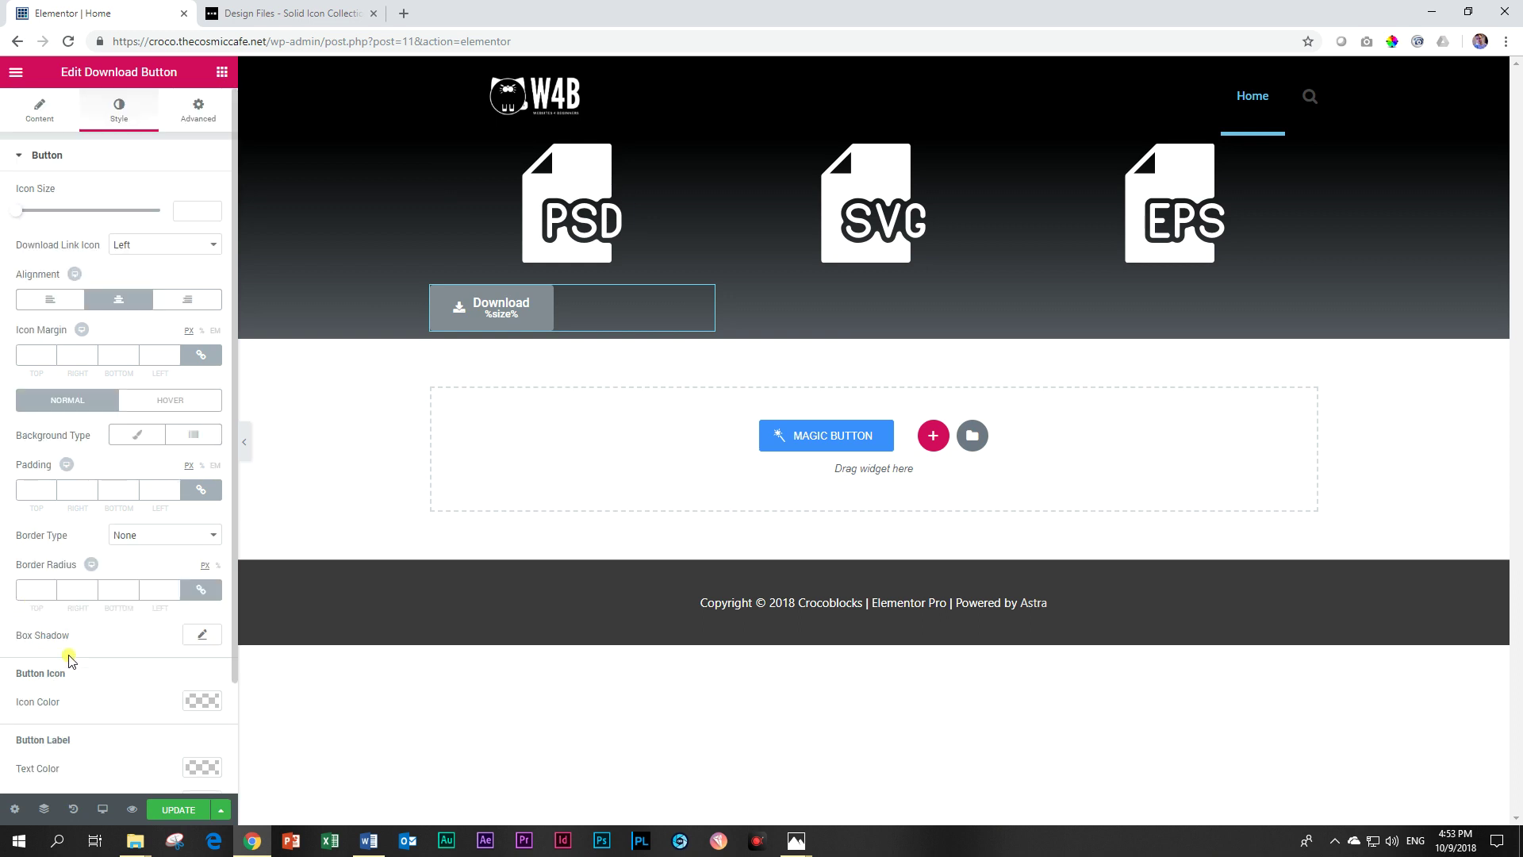
left_click(196, 123)
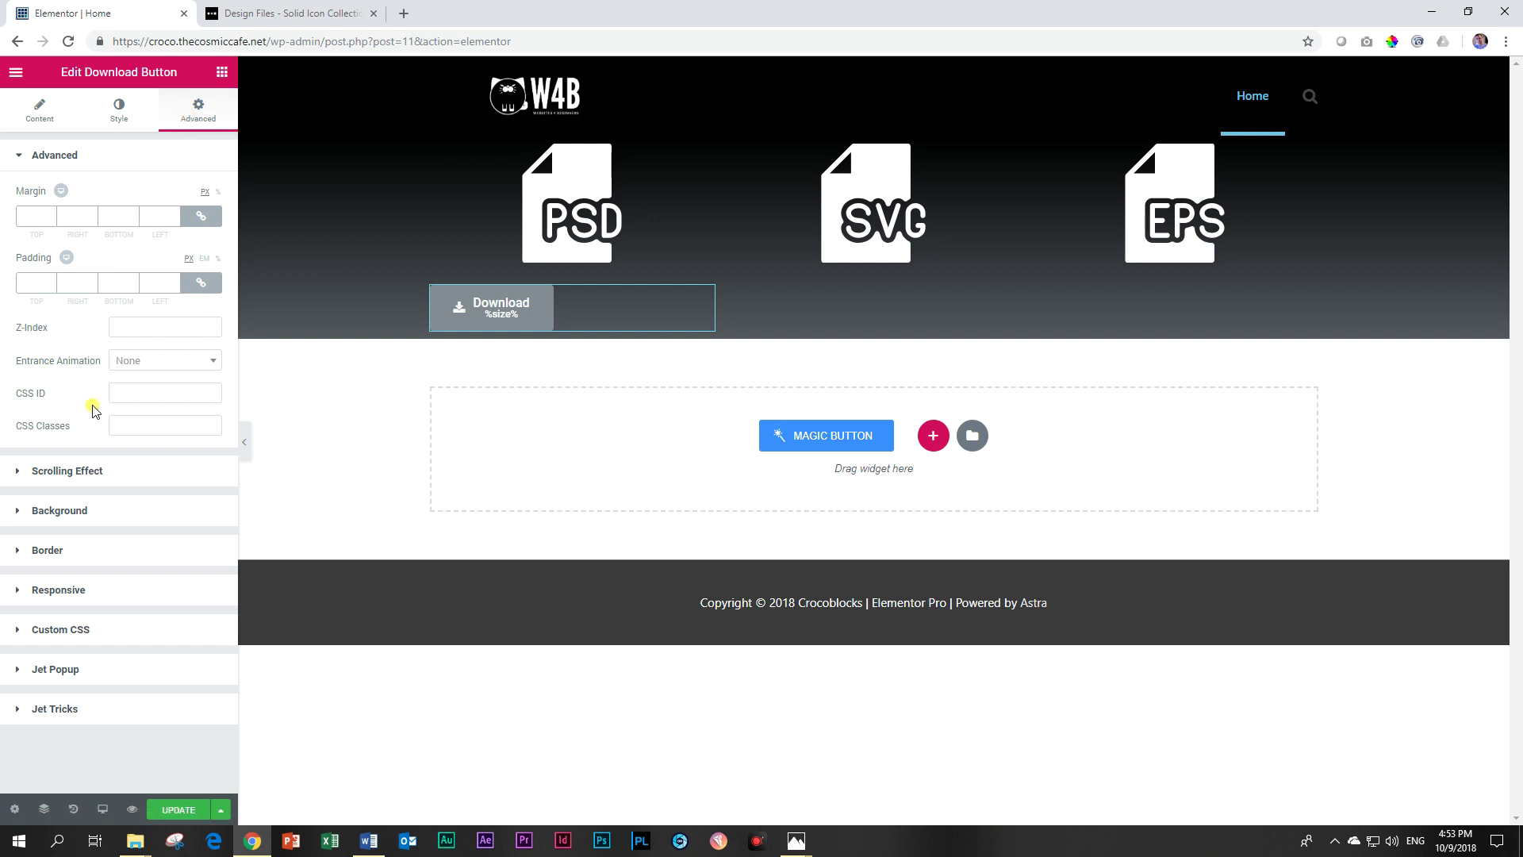
left_click(115, 397)
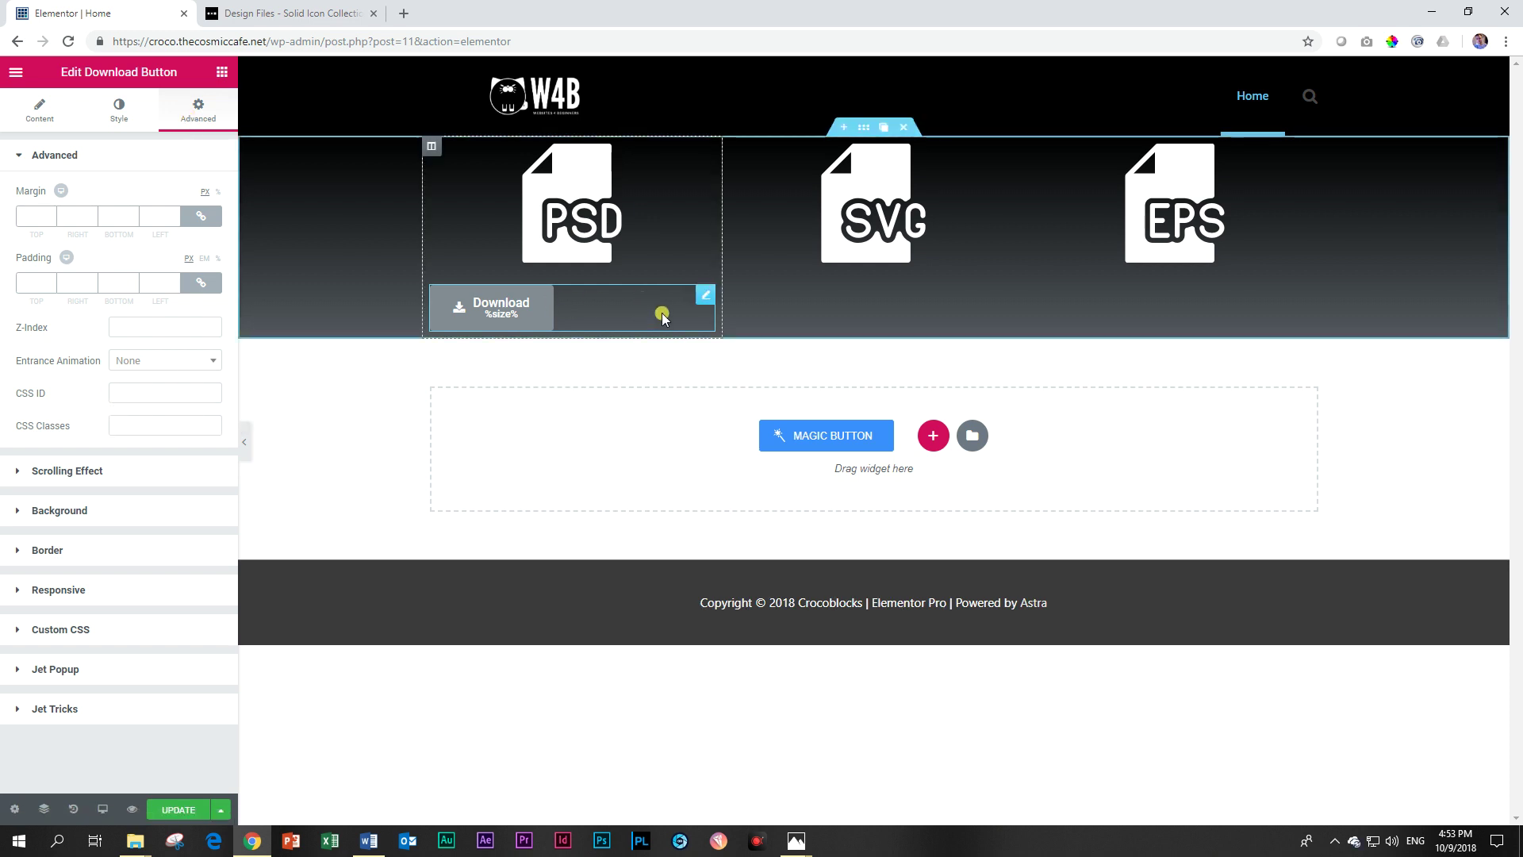
right_click(706, 300)
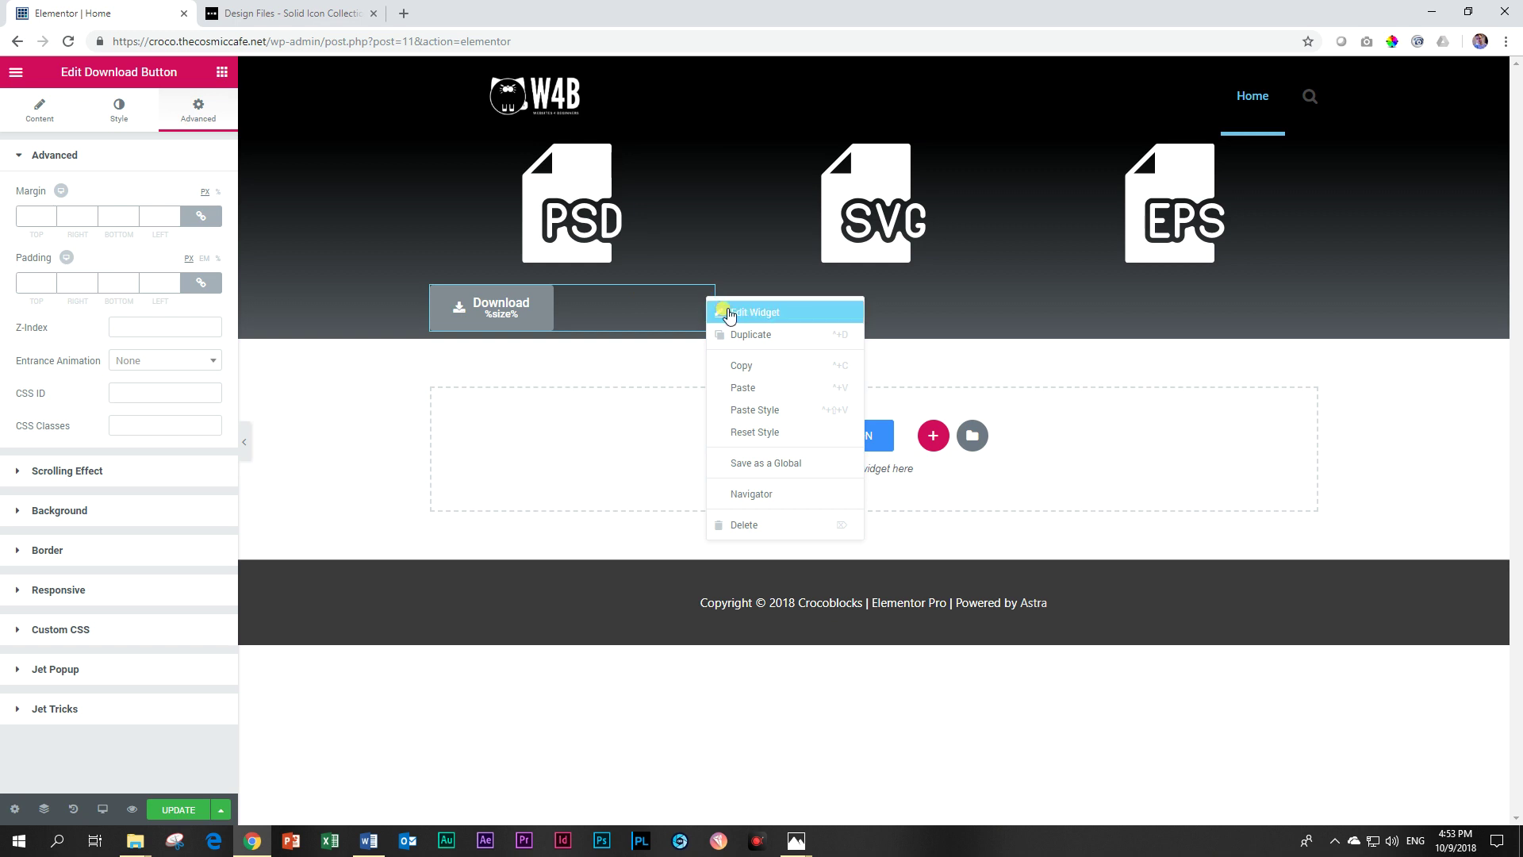
left_click(724, 309)
Step: Set the first column's typography text alignment to center
left_click(432, 146)
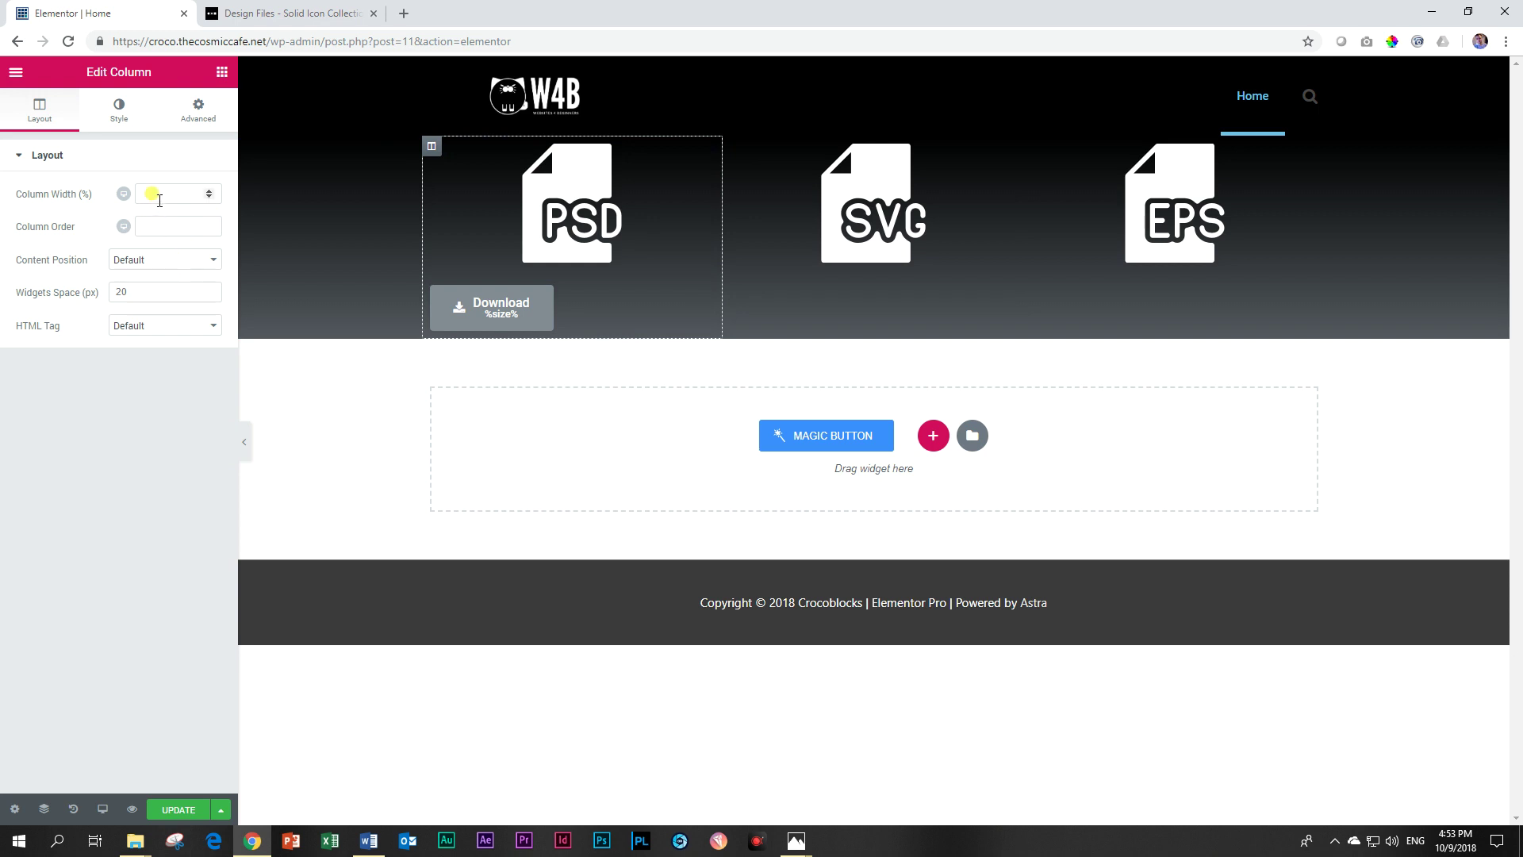
left_click(119, 111)
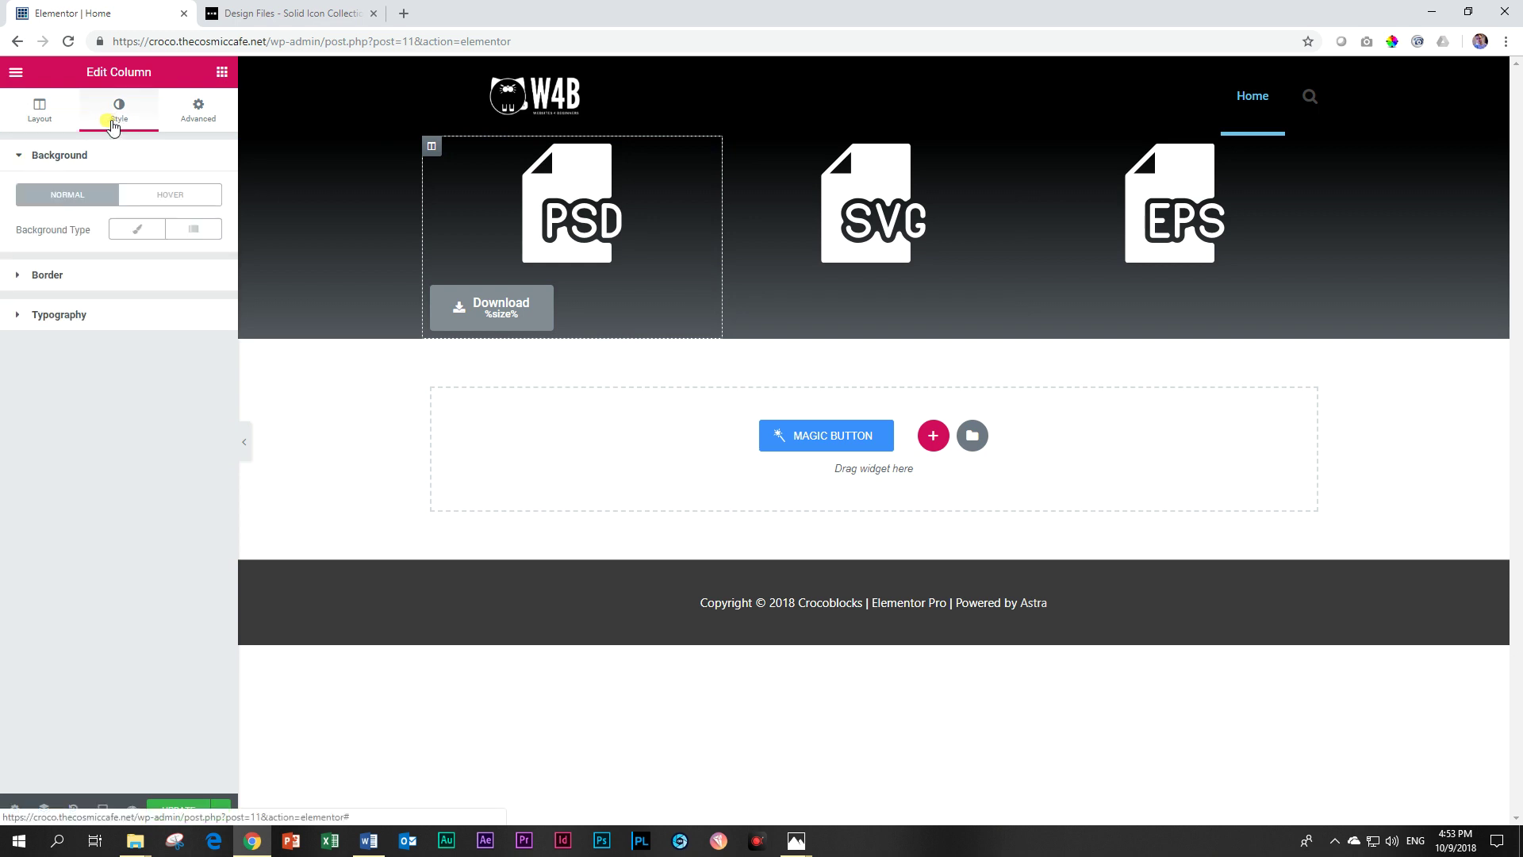
left_click(85, 274)
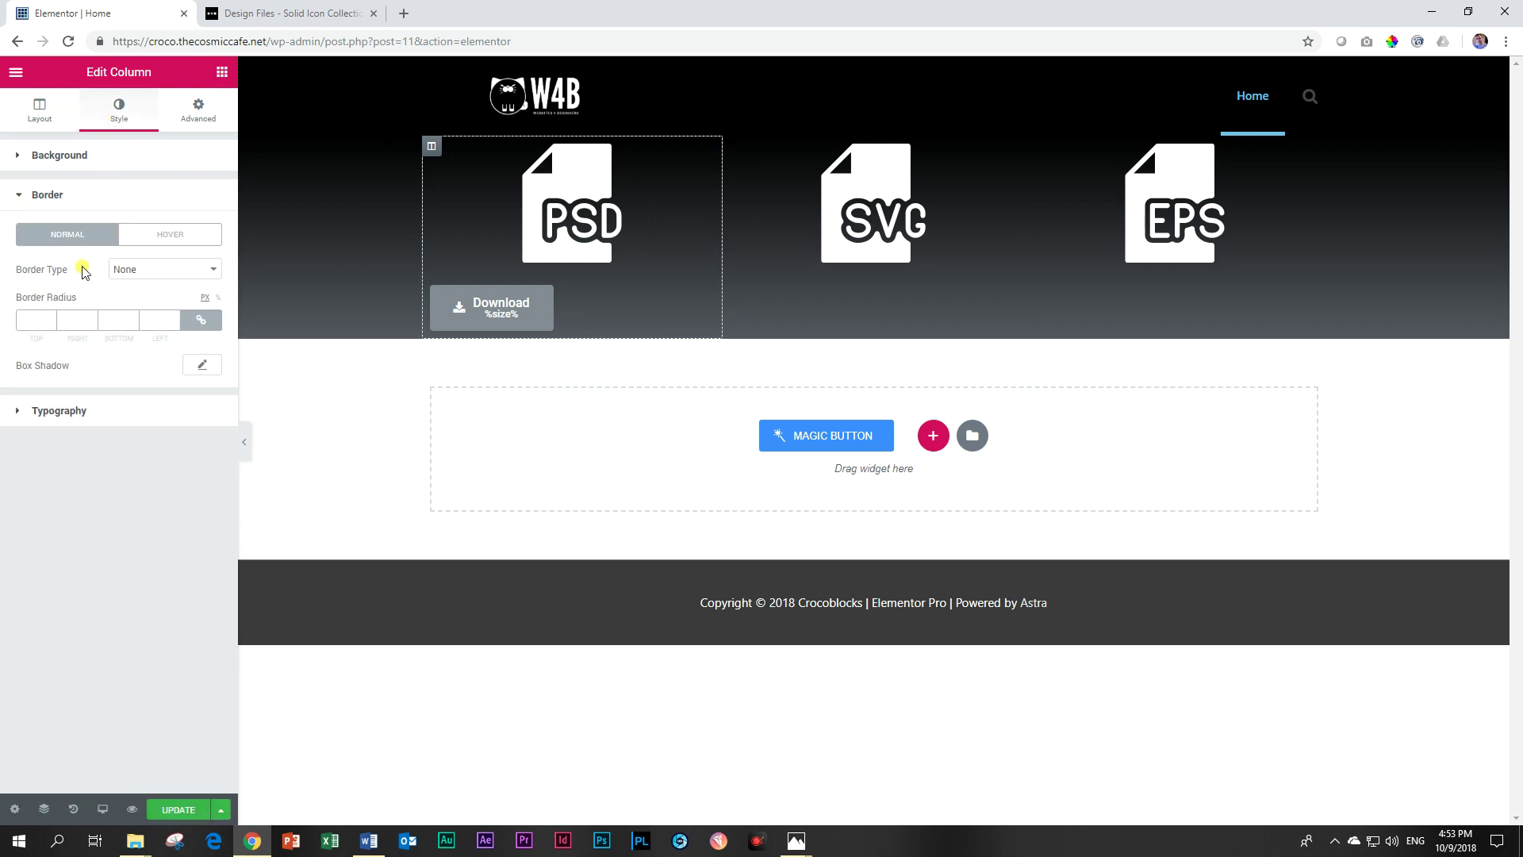
left_click(67, 403)
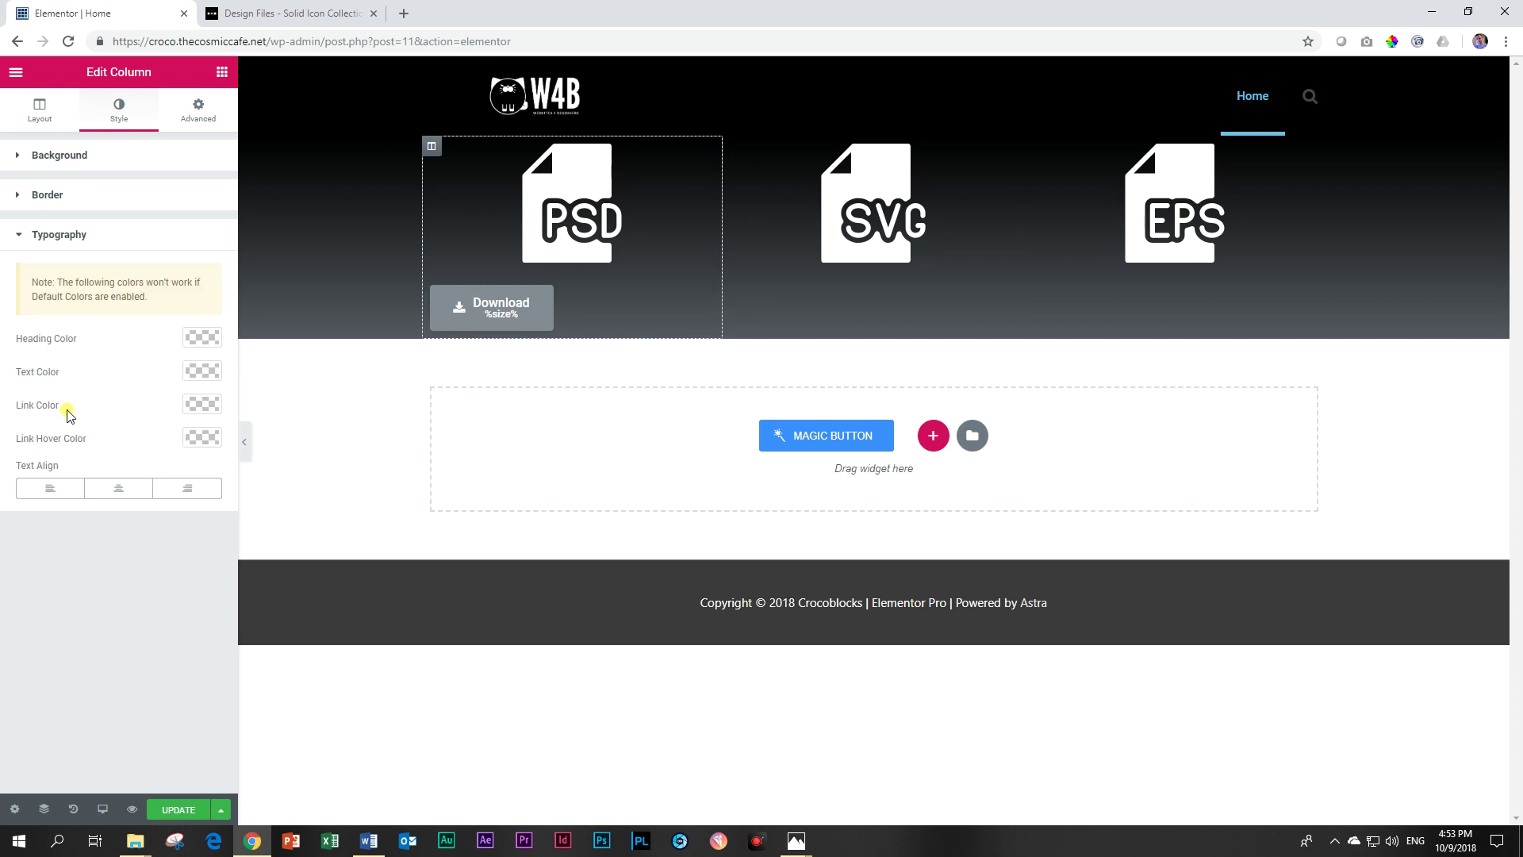
left_click(118, 488)
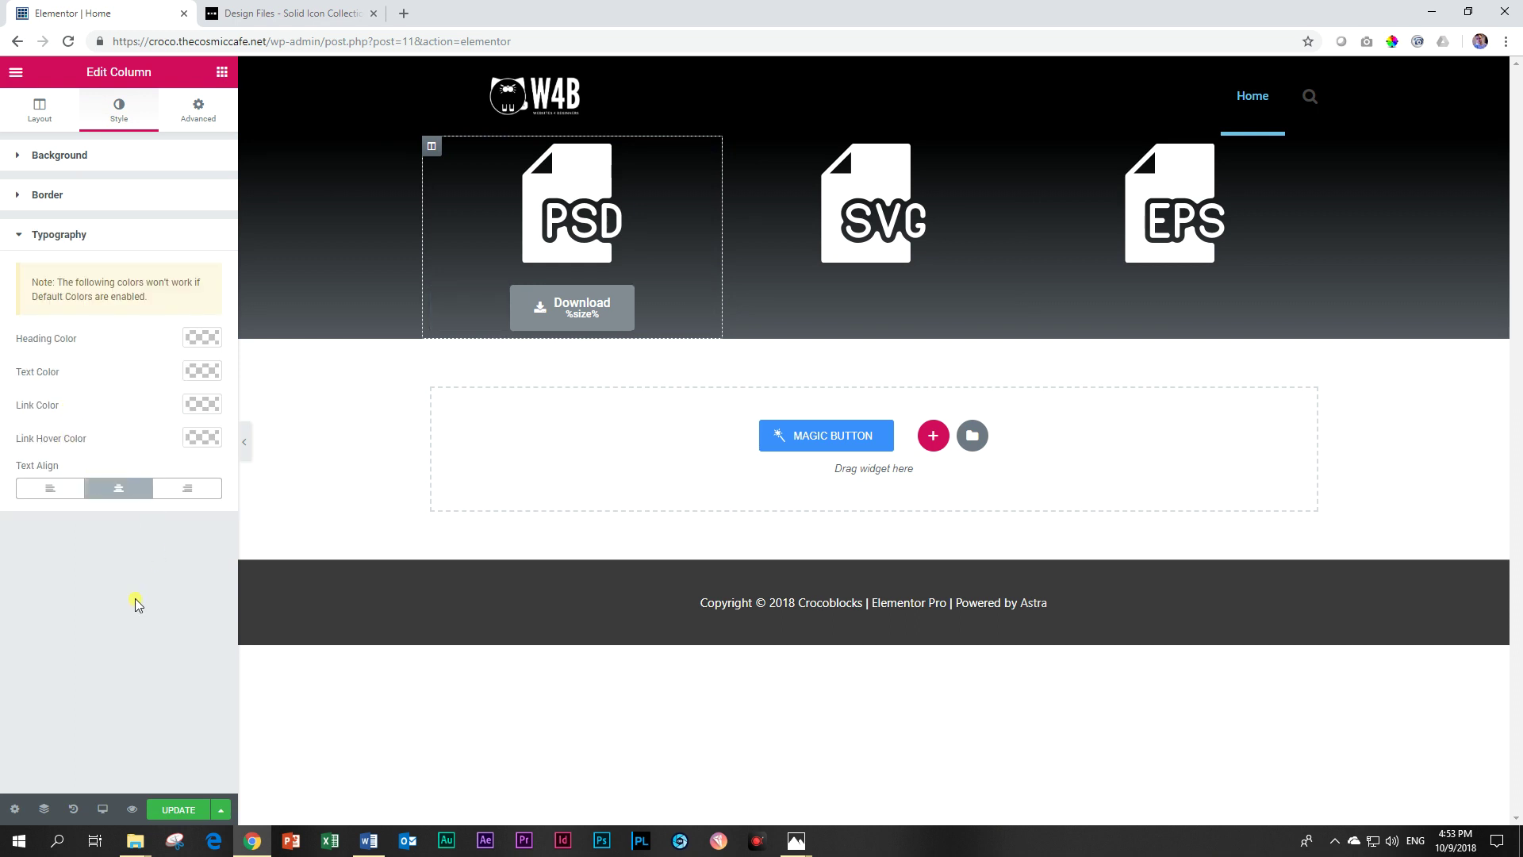
left_click(22, 238)
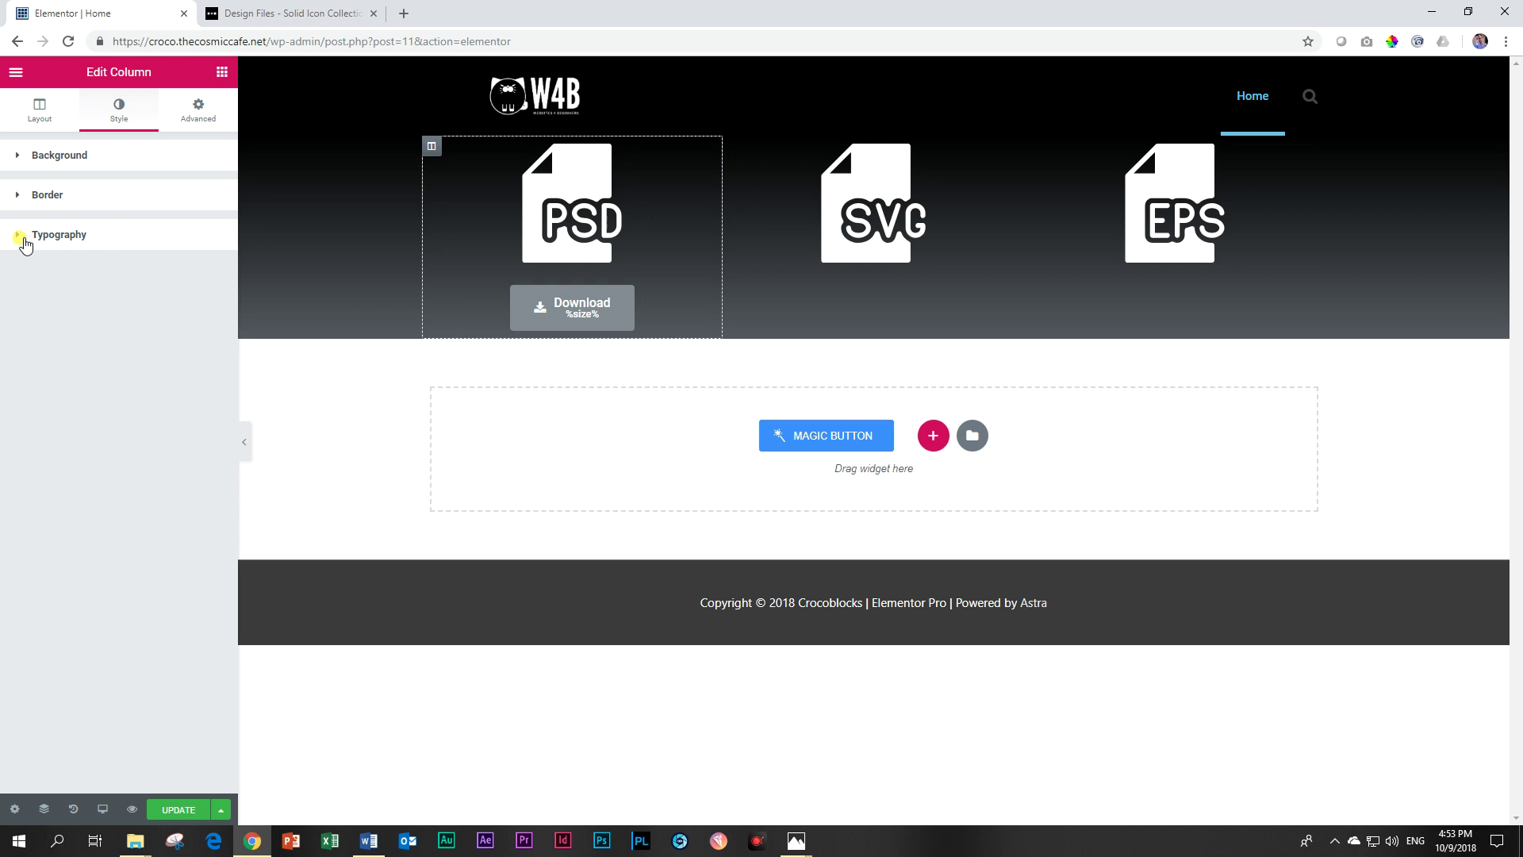
Step: Open the style settings of the Download button below the PSD icon
left_click(579, 310)
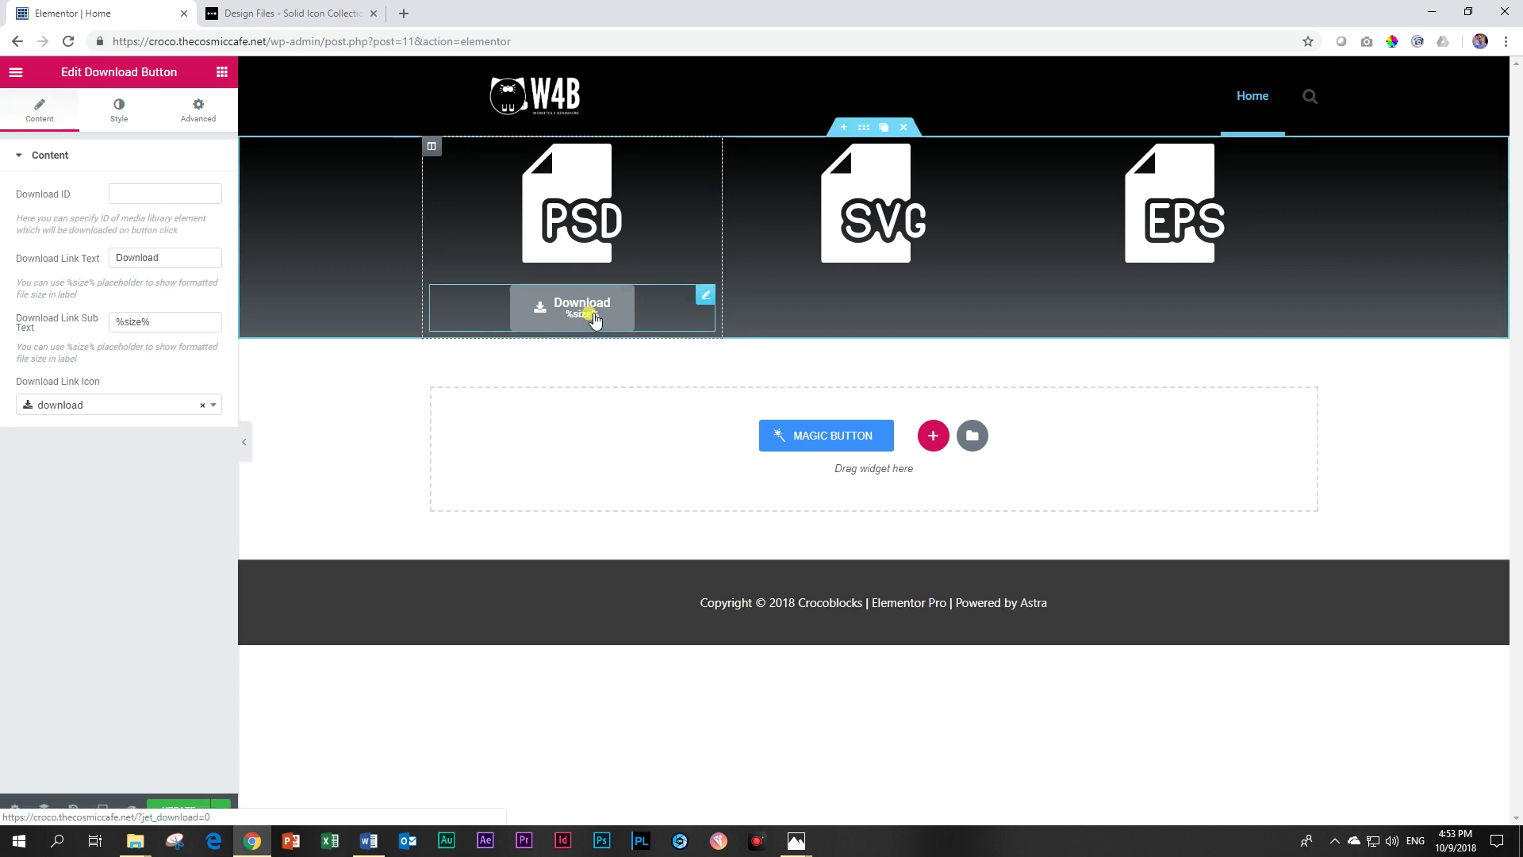
left_click(113, 116)
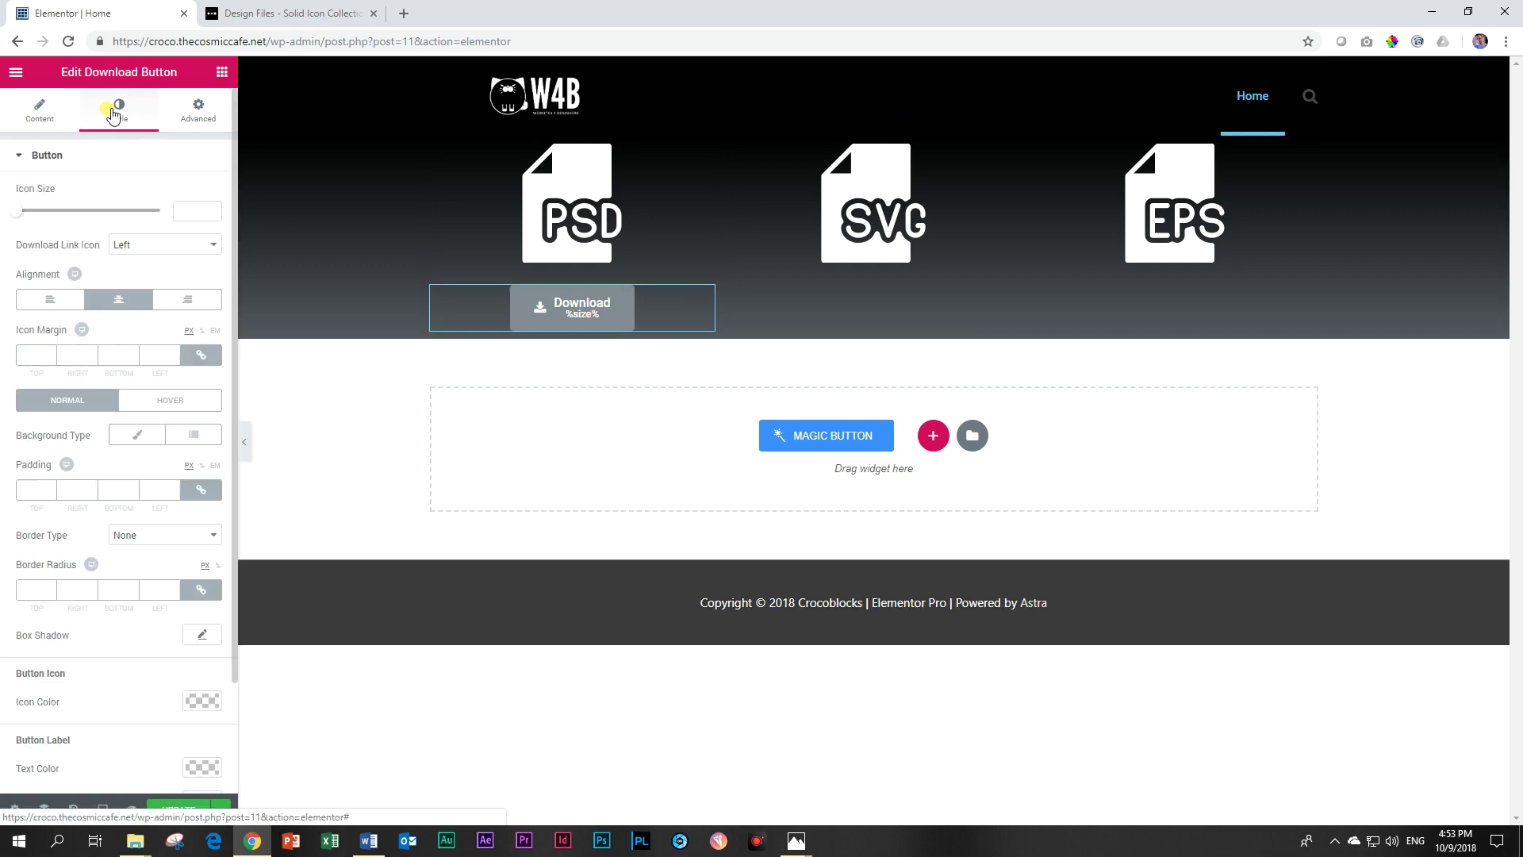
Step: Try a classic background with the light gray color #f7f7f7 on the Download button
left_click(136, 437)
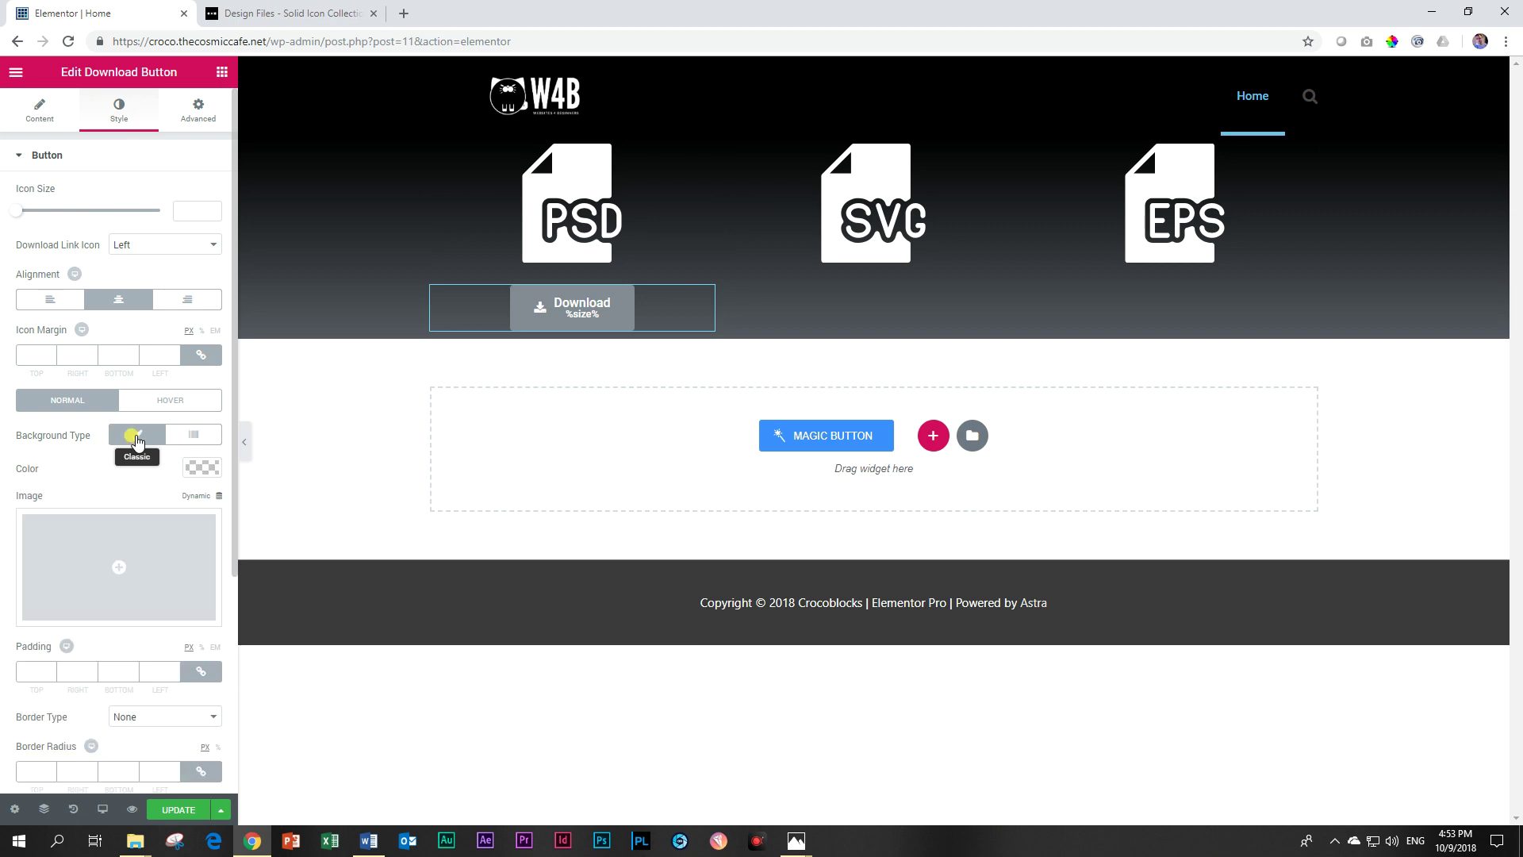
left_click(200, 468)
left_click(106, 493)
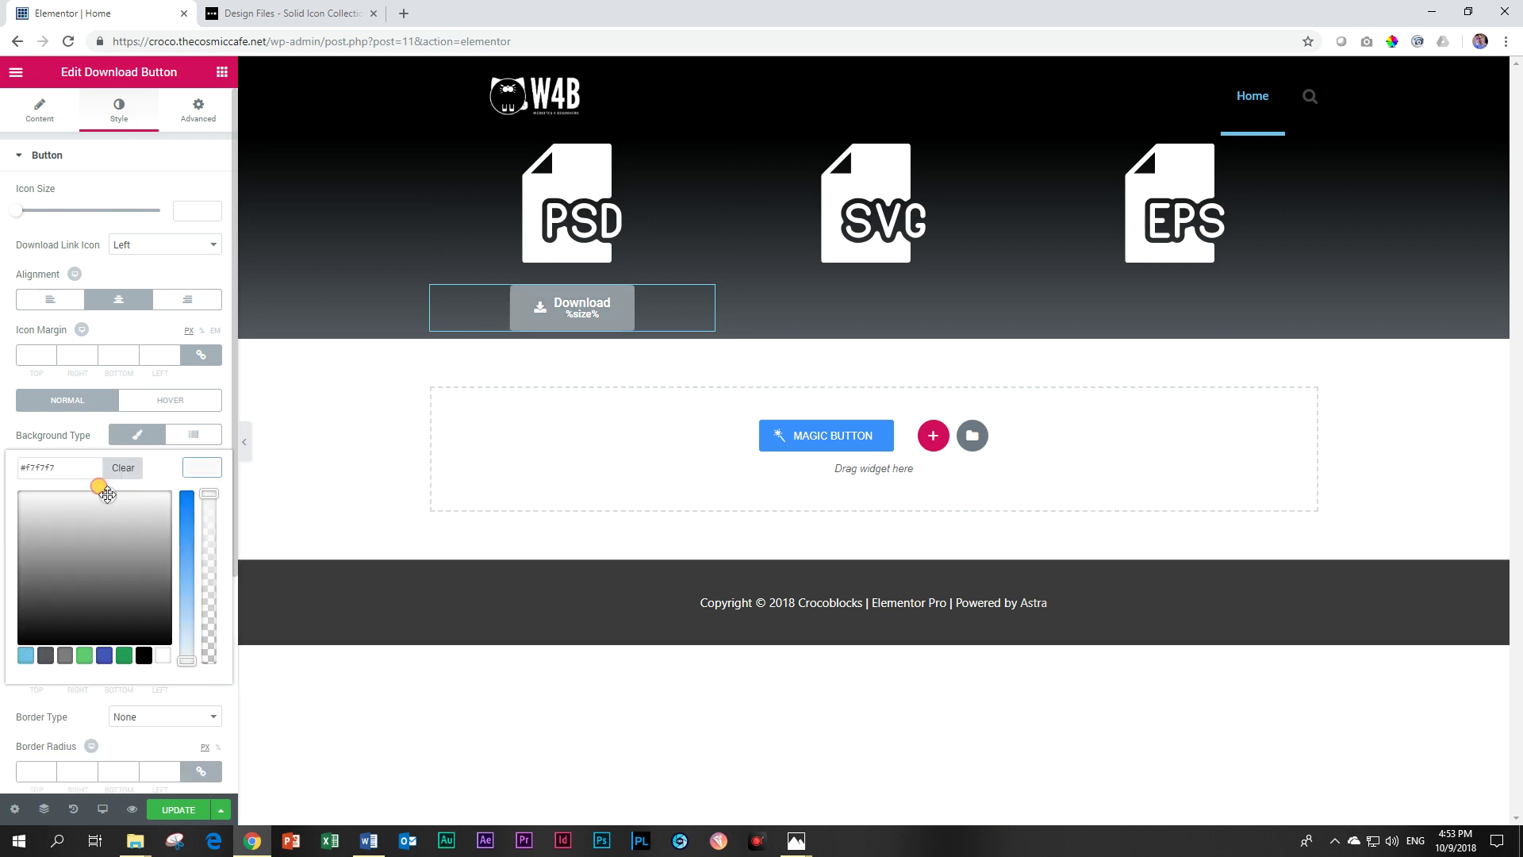
left_click(135, 434)
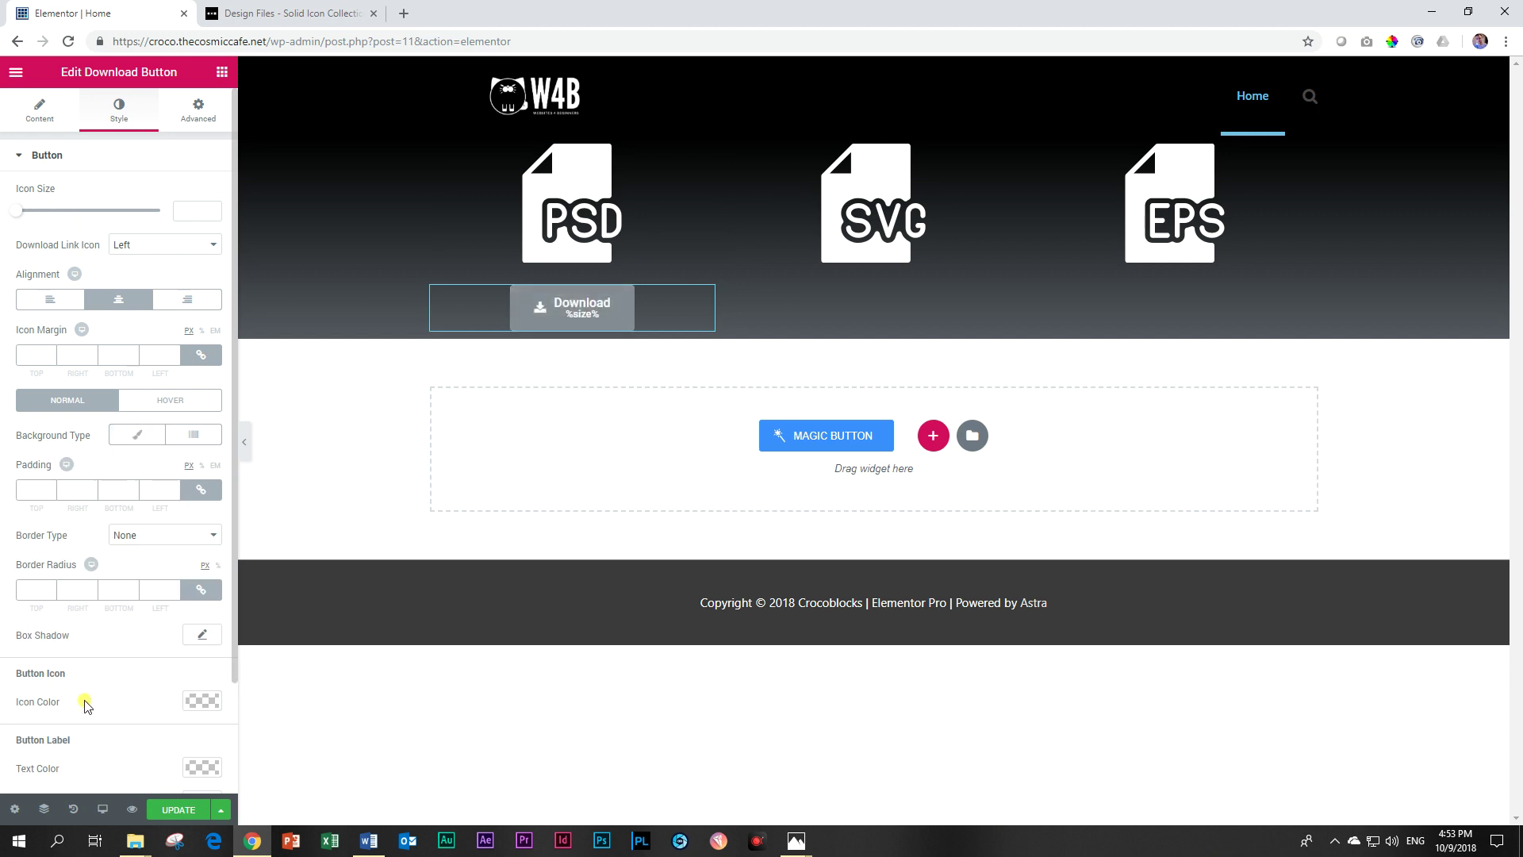
Step: Set the text color of the Download button's label to black
scroll(132, 671, "down", 2)
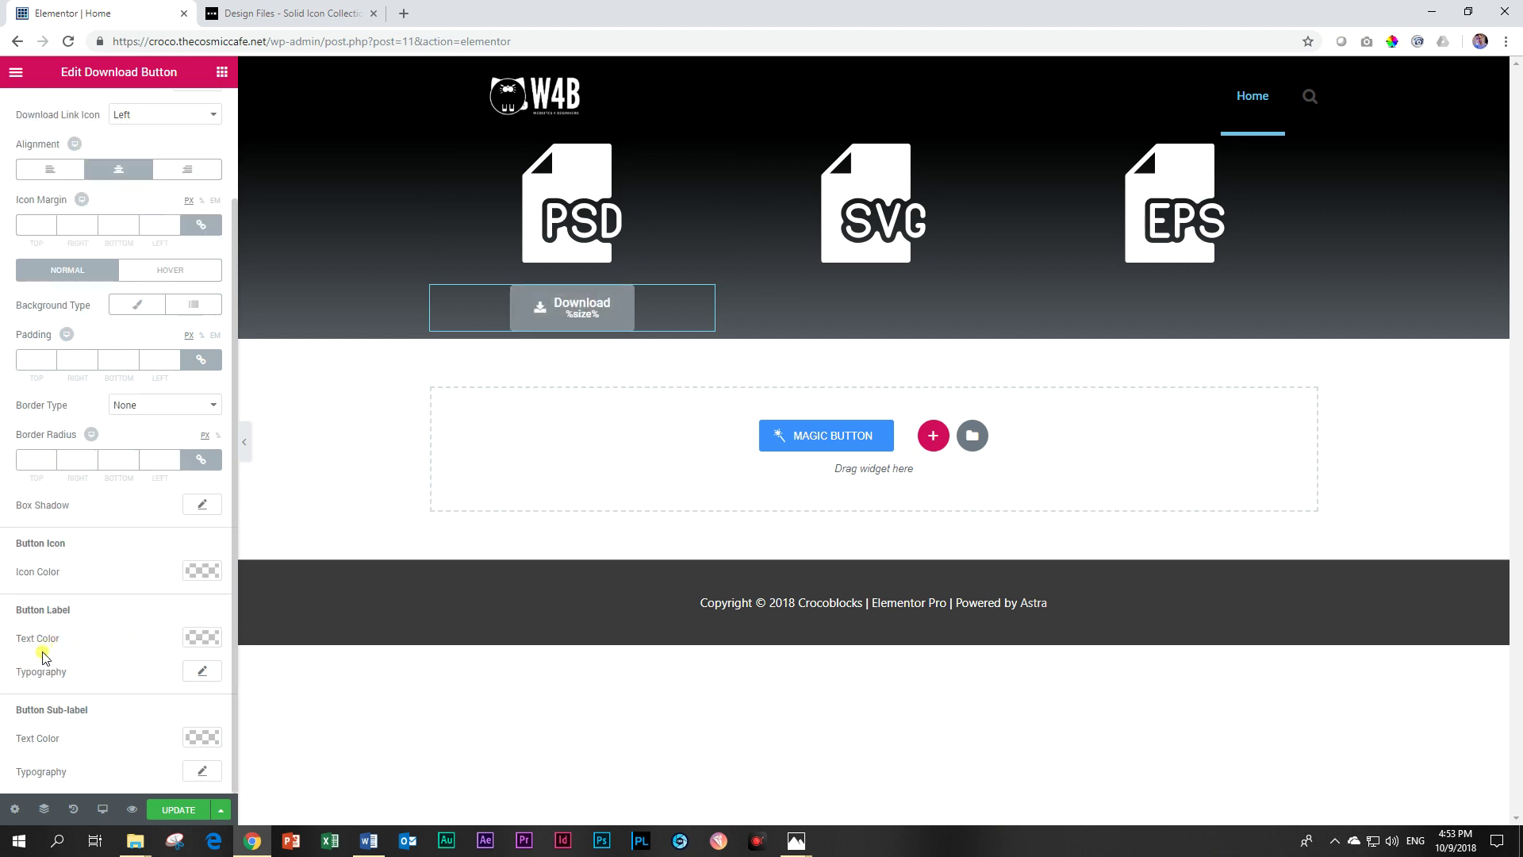
left_click(208, 637)
scroll(180, 674, "down", 1)
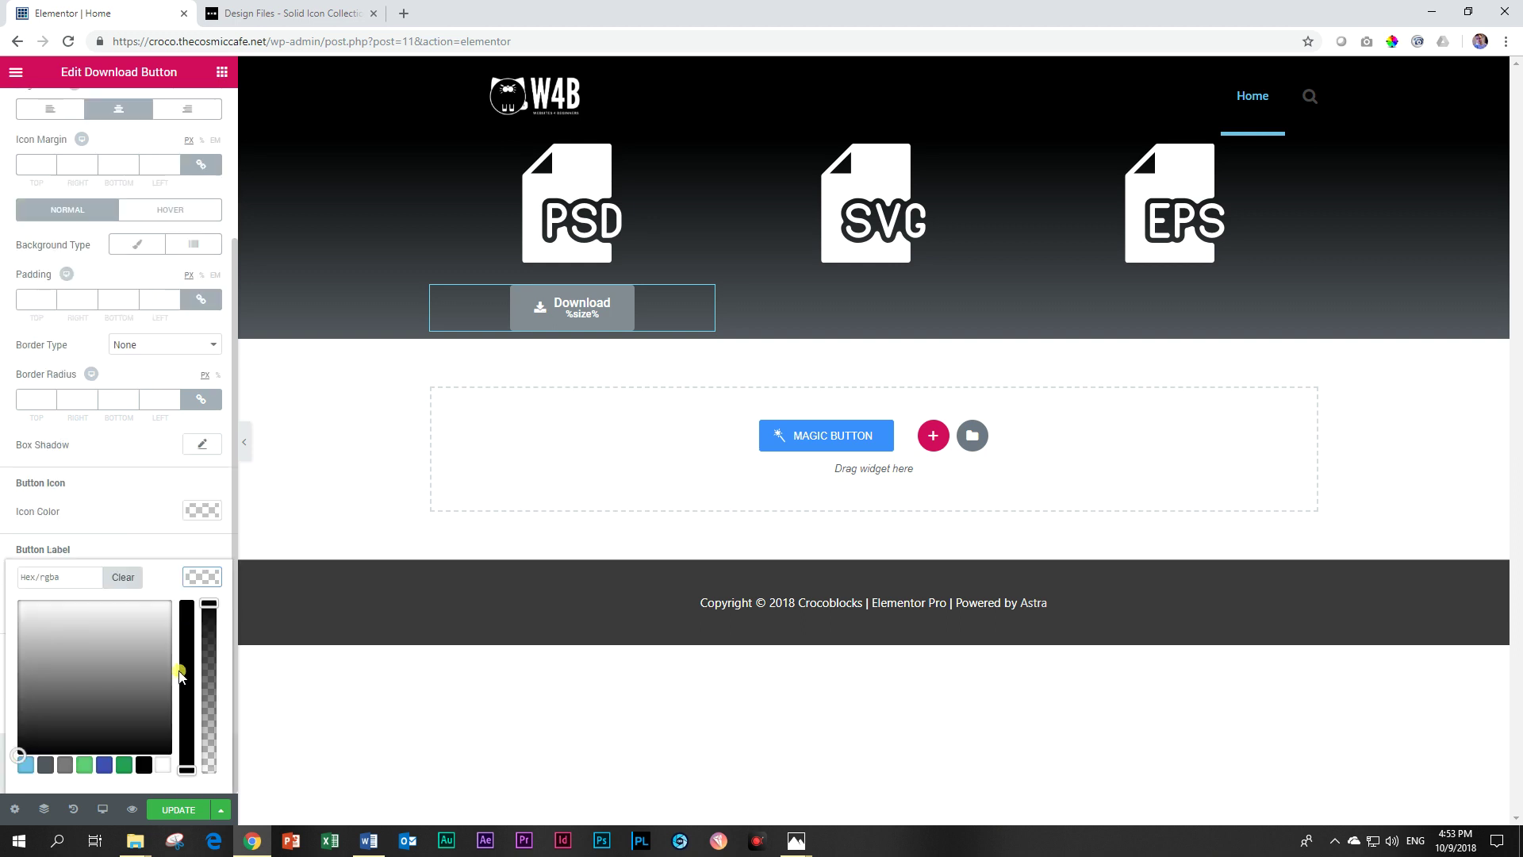
left_click(143, 765)
left_click(203, 579)
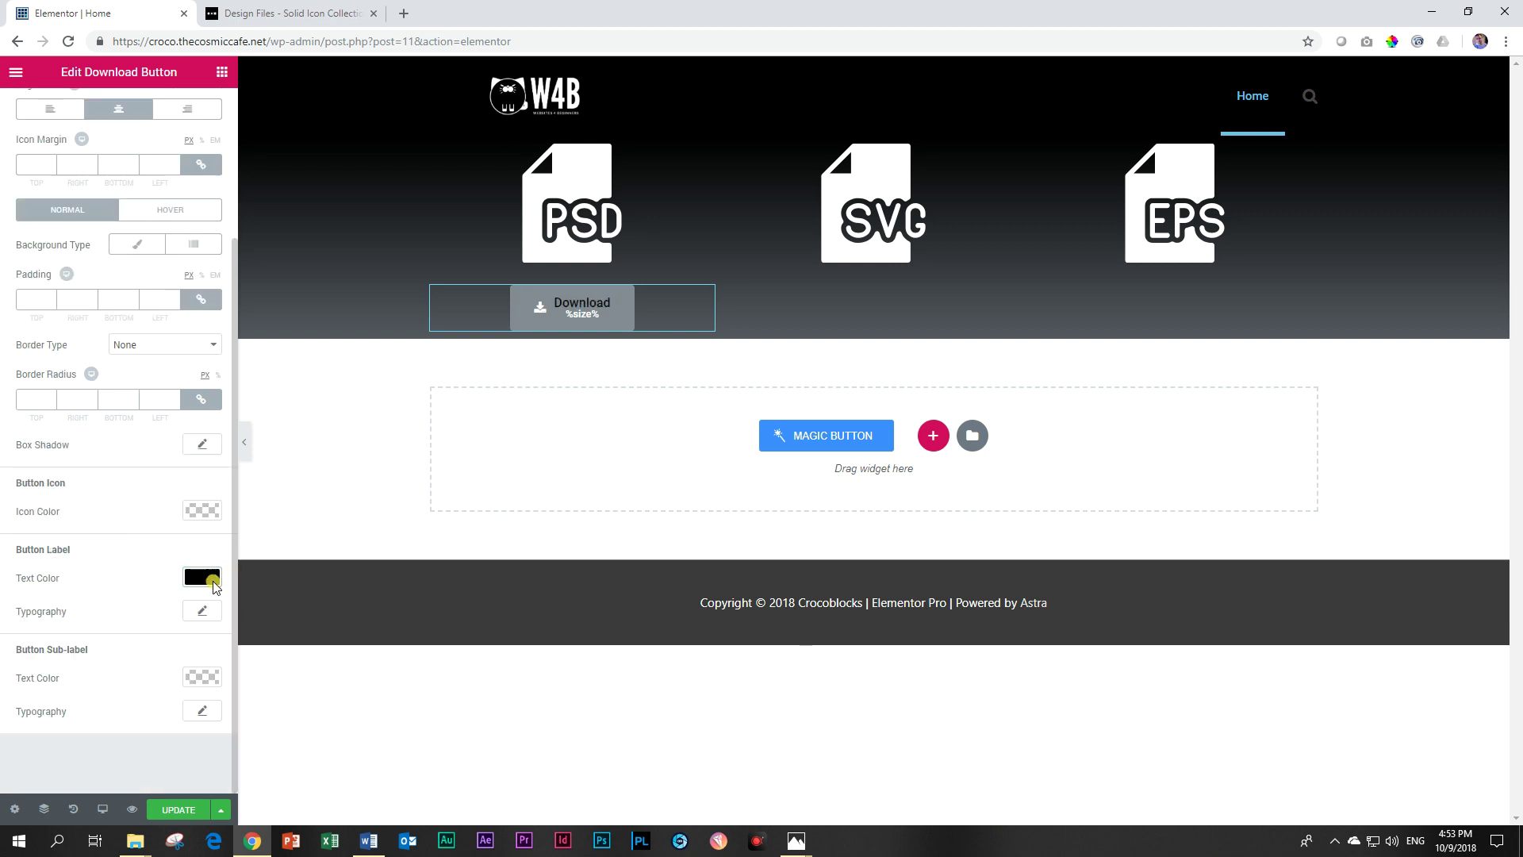
Step: Apply a classic background with the light gray color #f7f7f7 to the Download button below the PSD icon
scroll(143, 519, "up", 3)
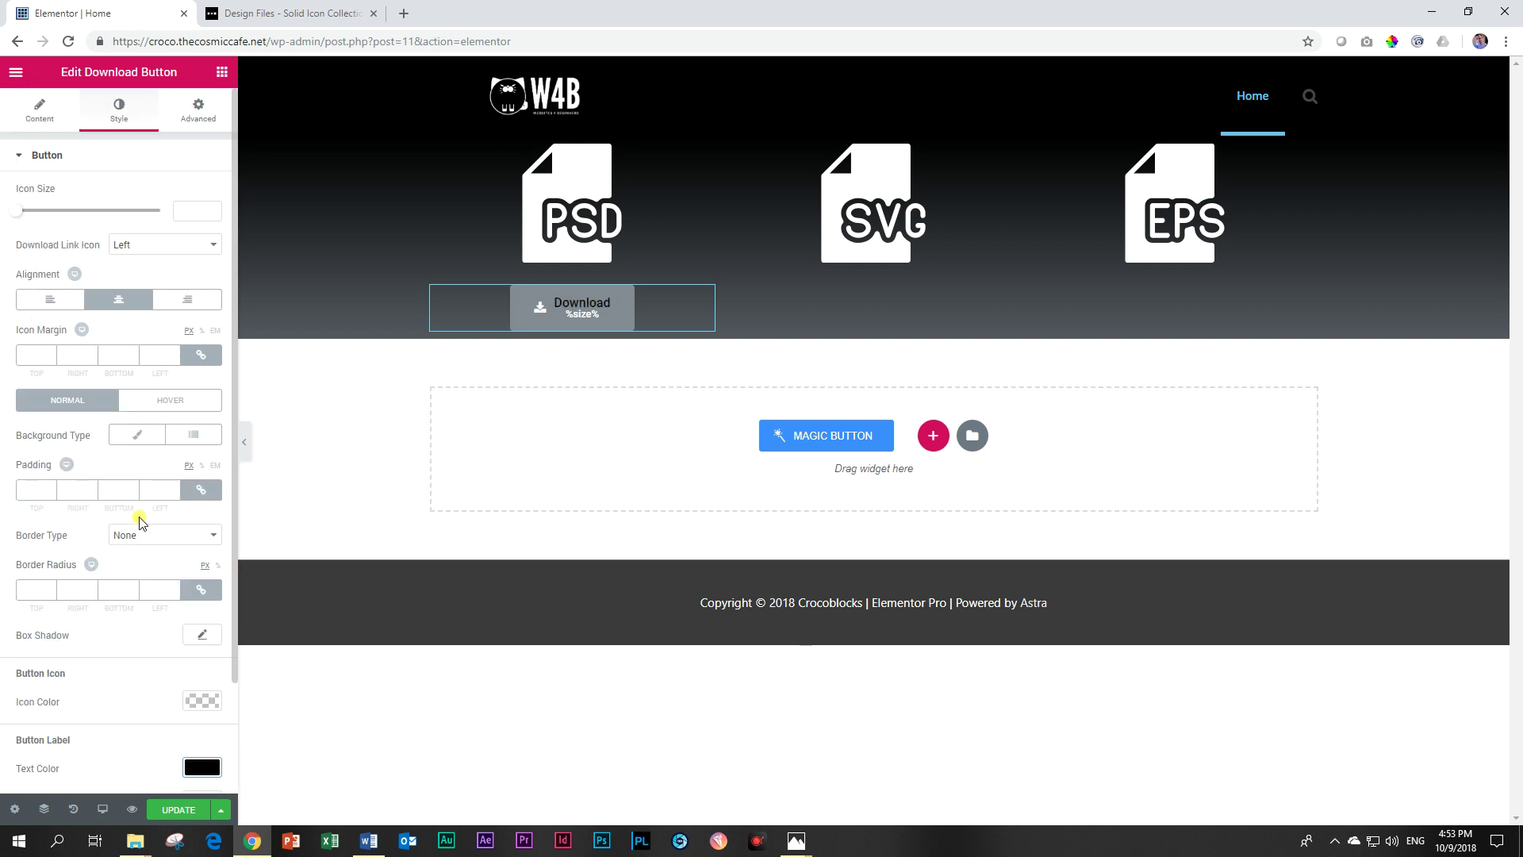
left_click(135, 435)
left_click(199, 469)
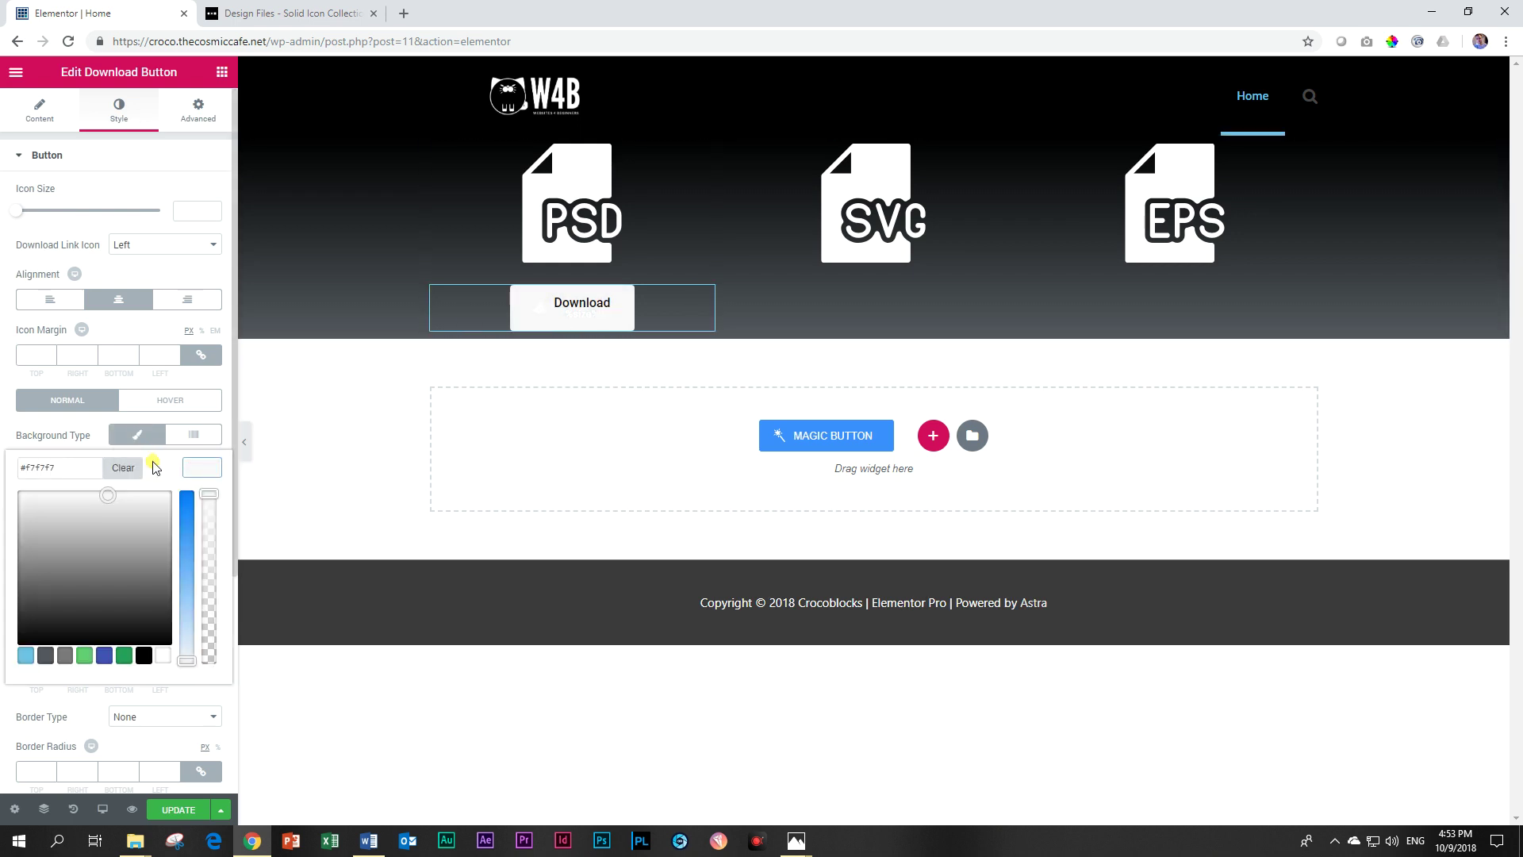
left_click(187, 467)
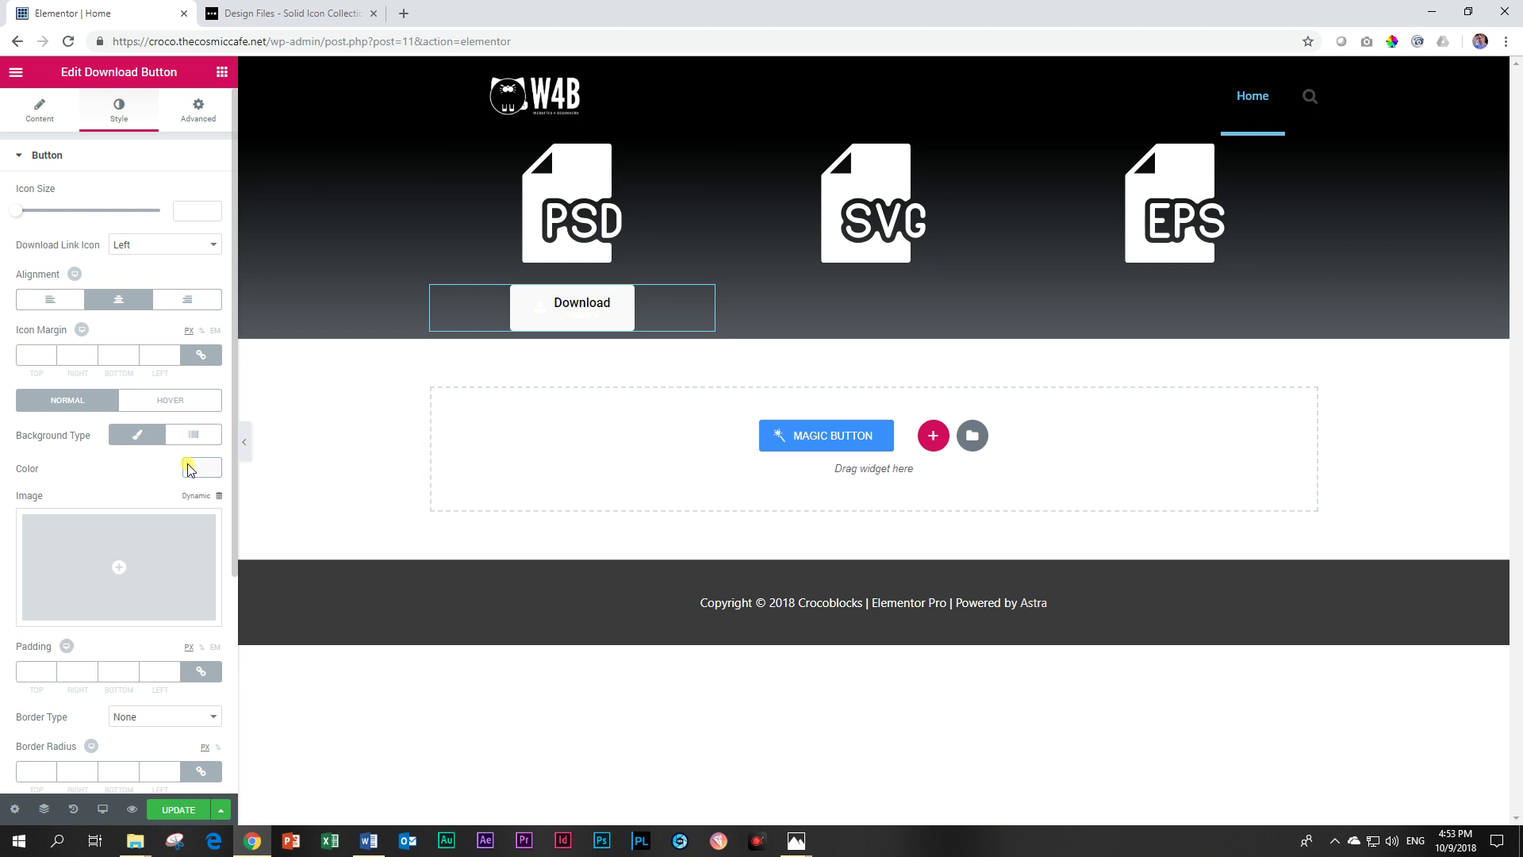
Step: Set the Download button's icon color to the green #23a455
scroll(190, 471, "down", 3)
scroll(190, 471, "down", 1)
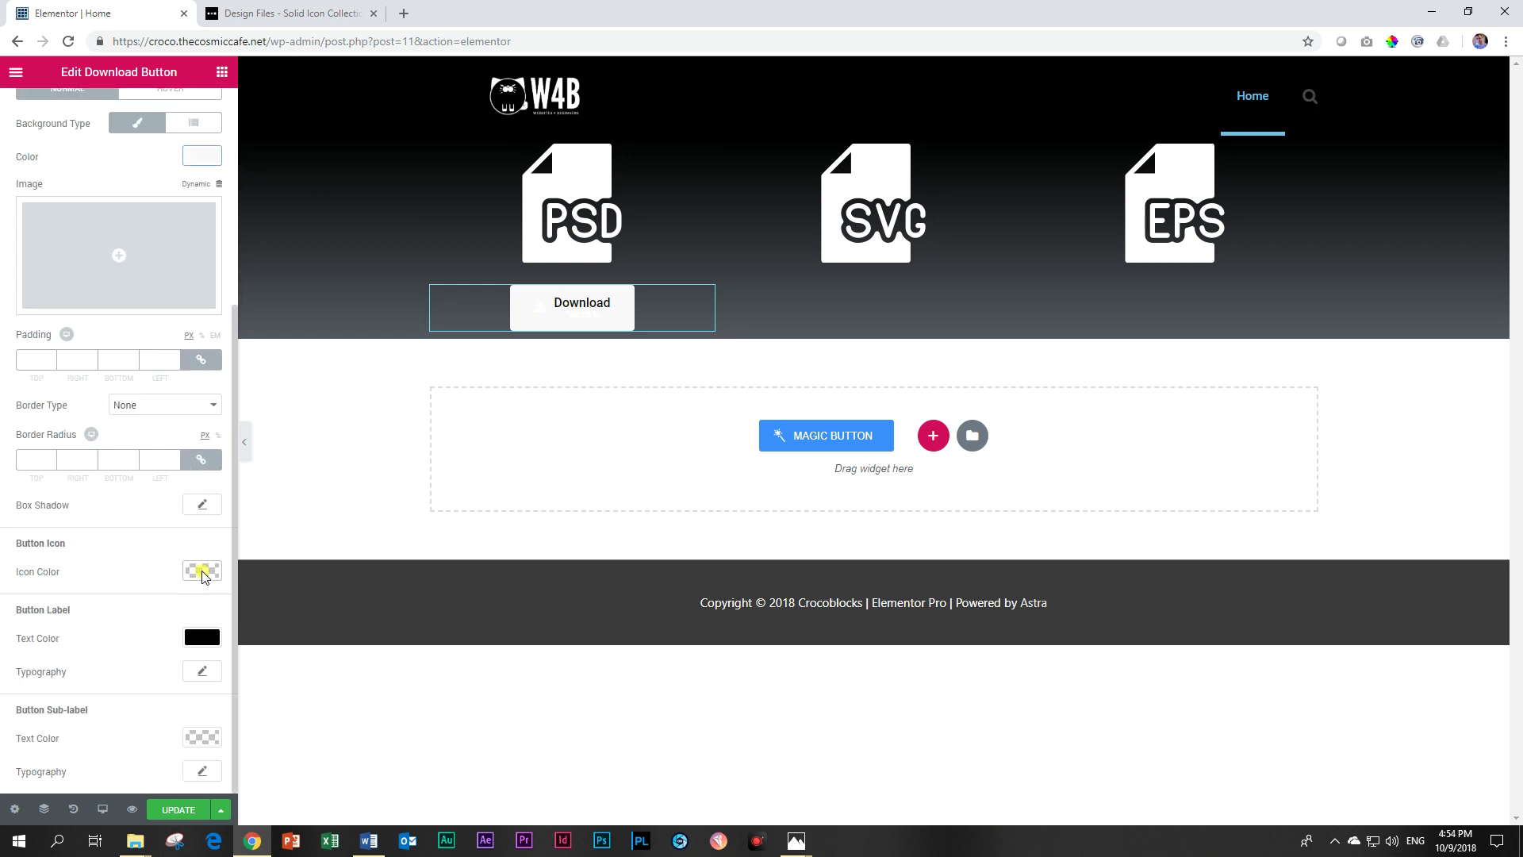
left_click(202, 572)
left_click(124, 761)
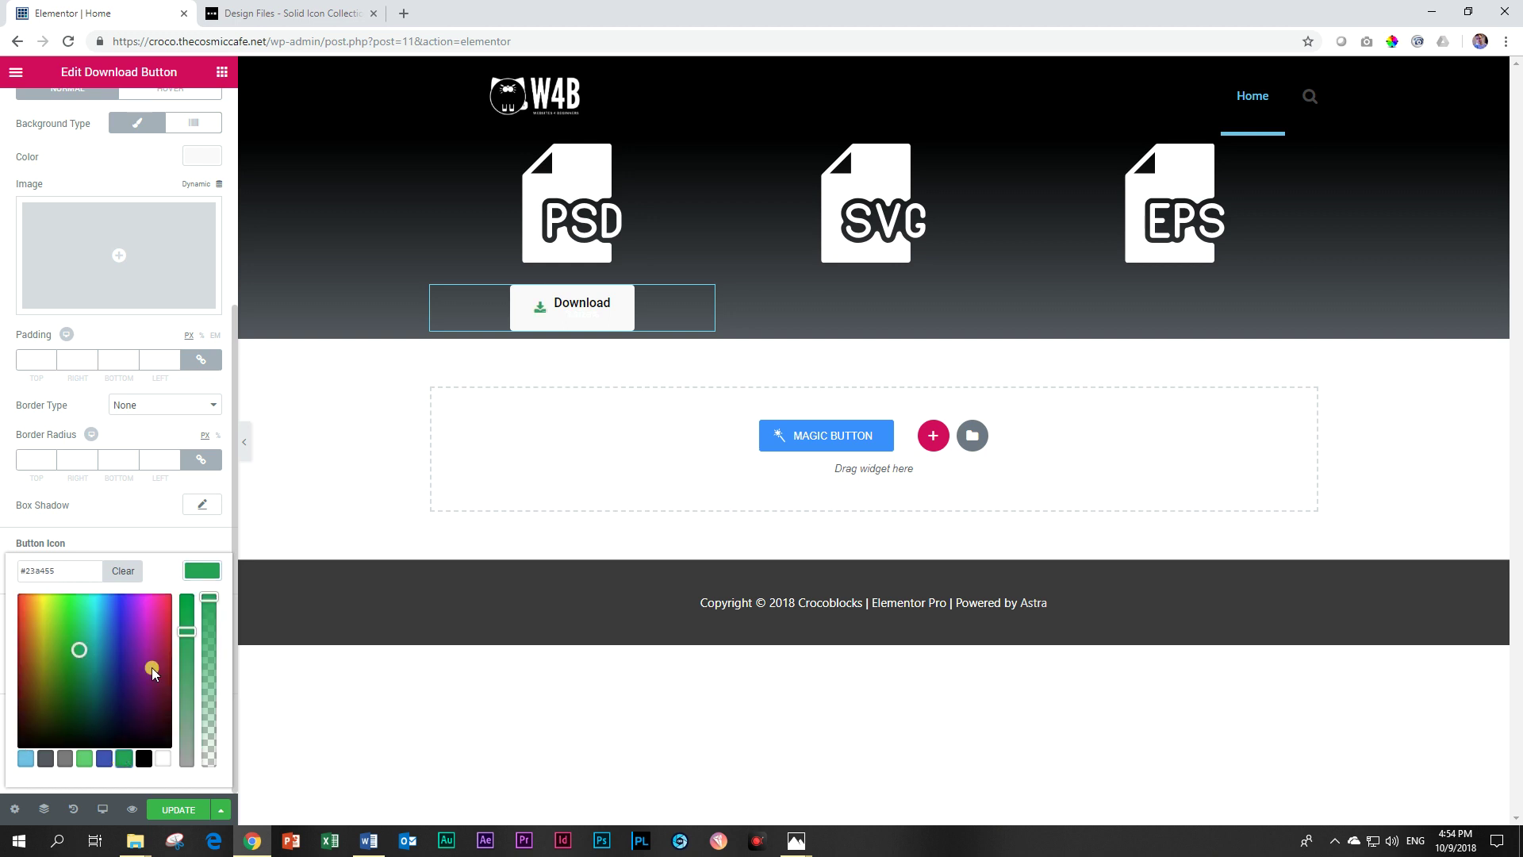
left_click(200, 571)
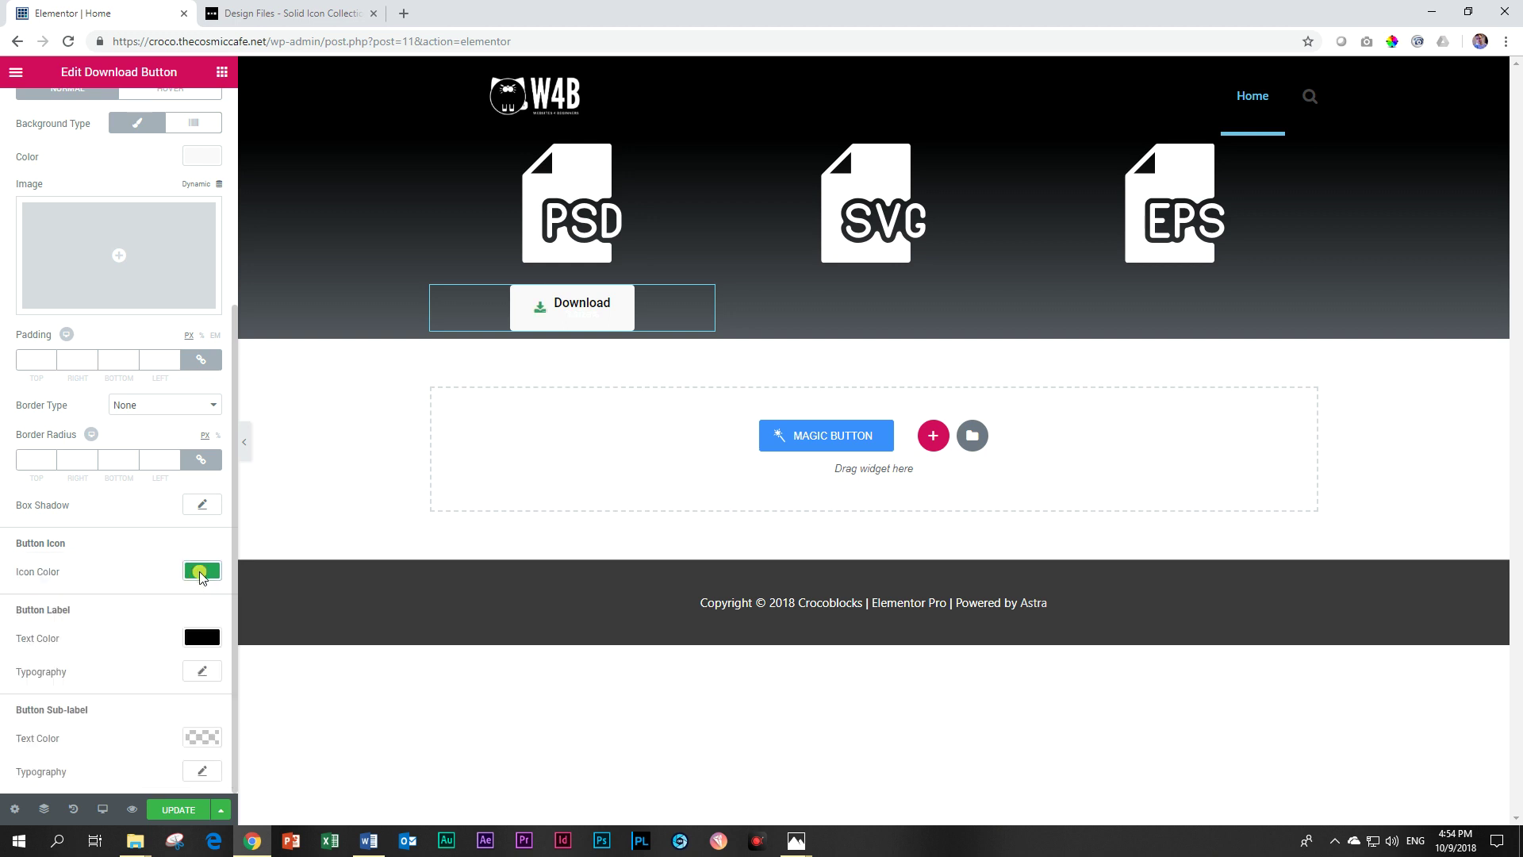
Step: Set the text color of the Download button's sub-label to the light green #61ce70
left_click(202, 737)
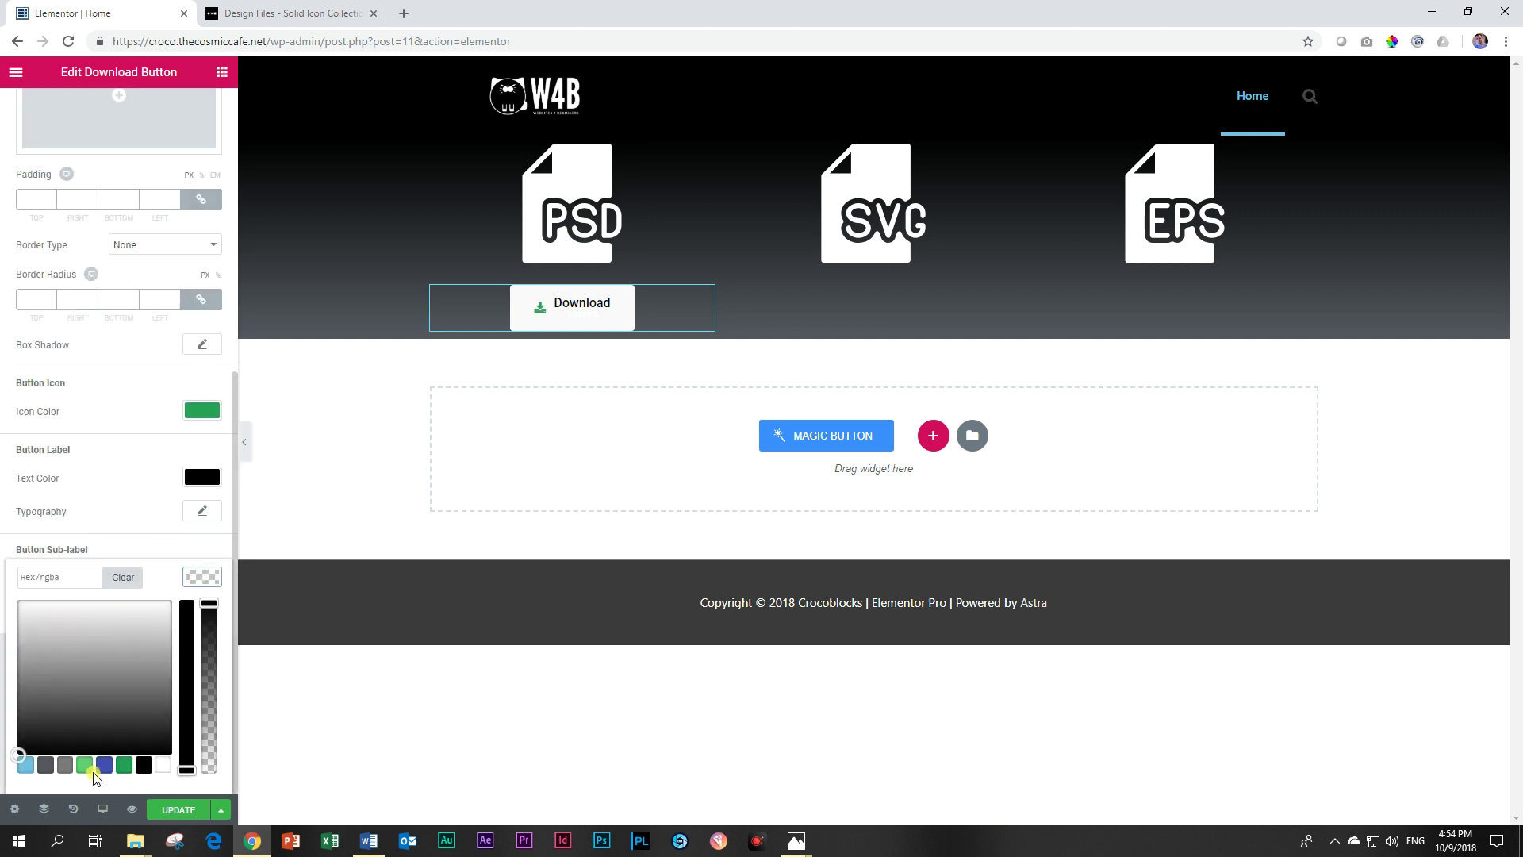
left_click(84, 765)
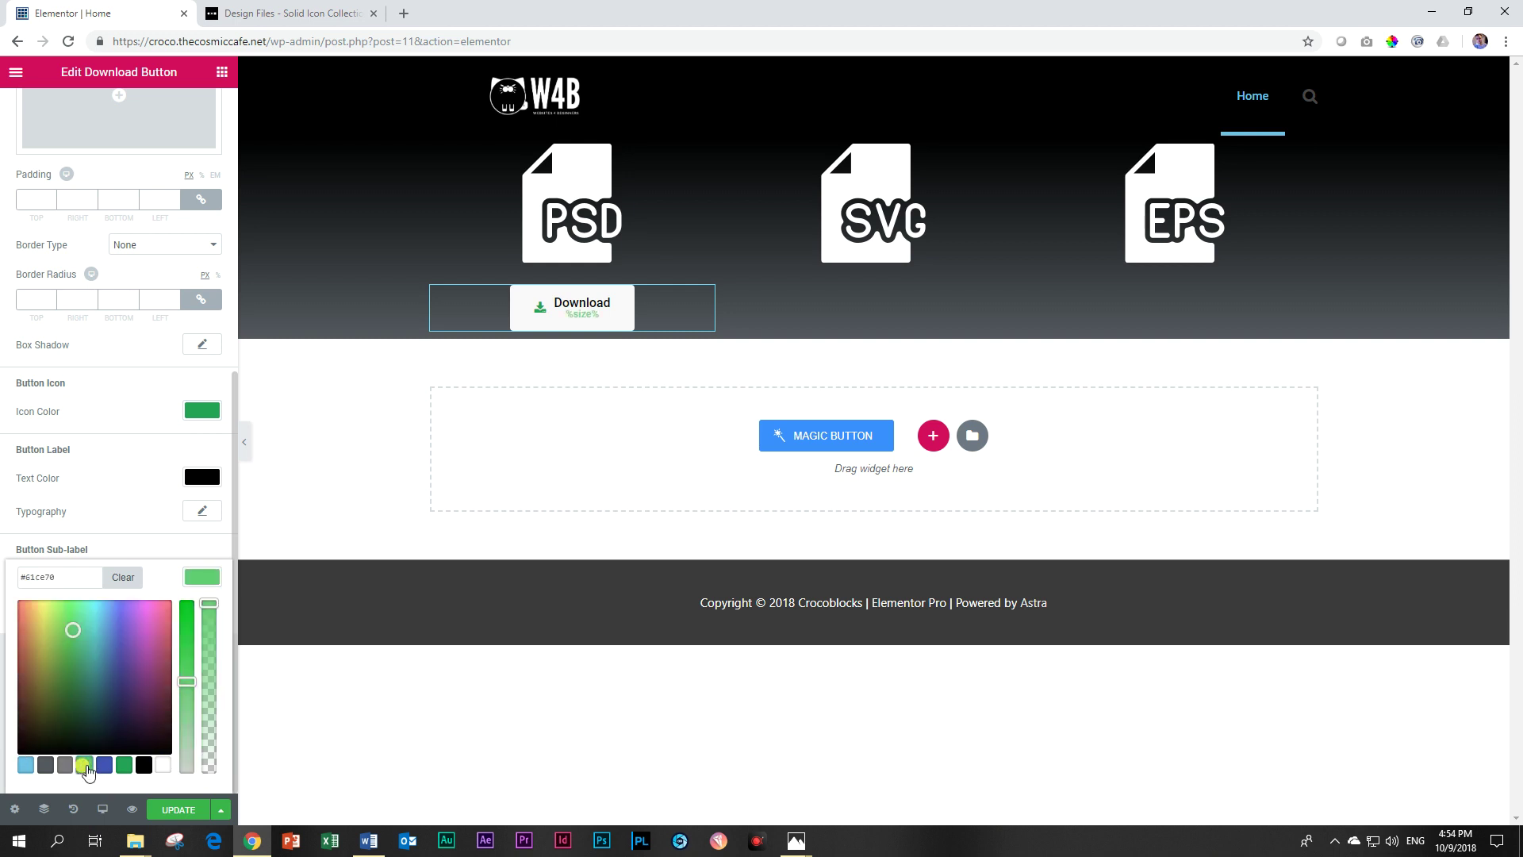
left_click(204, 576)
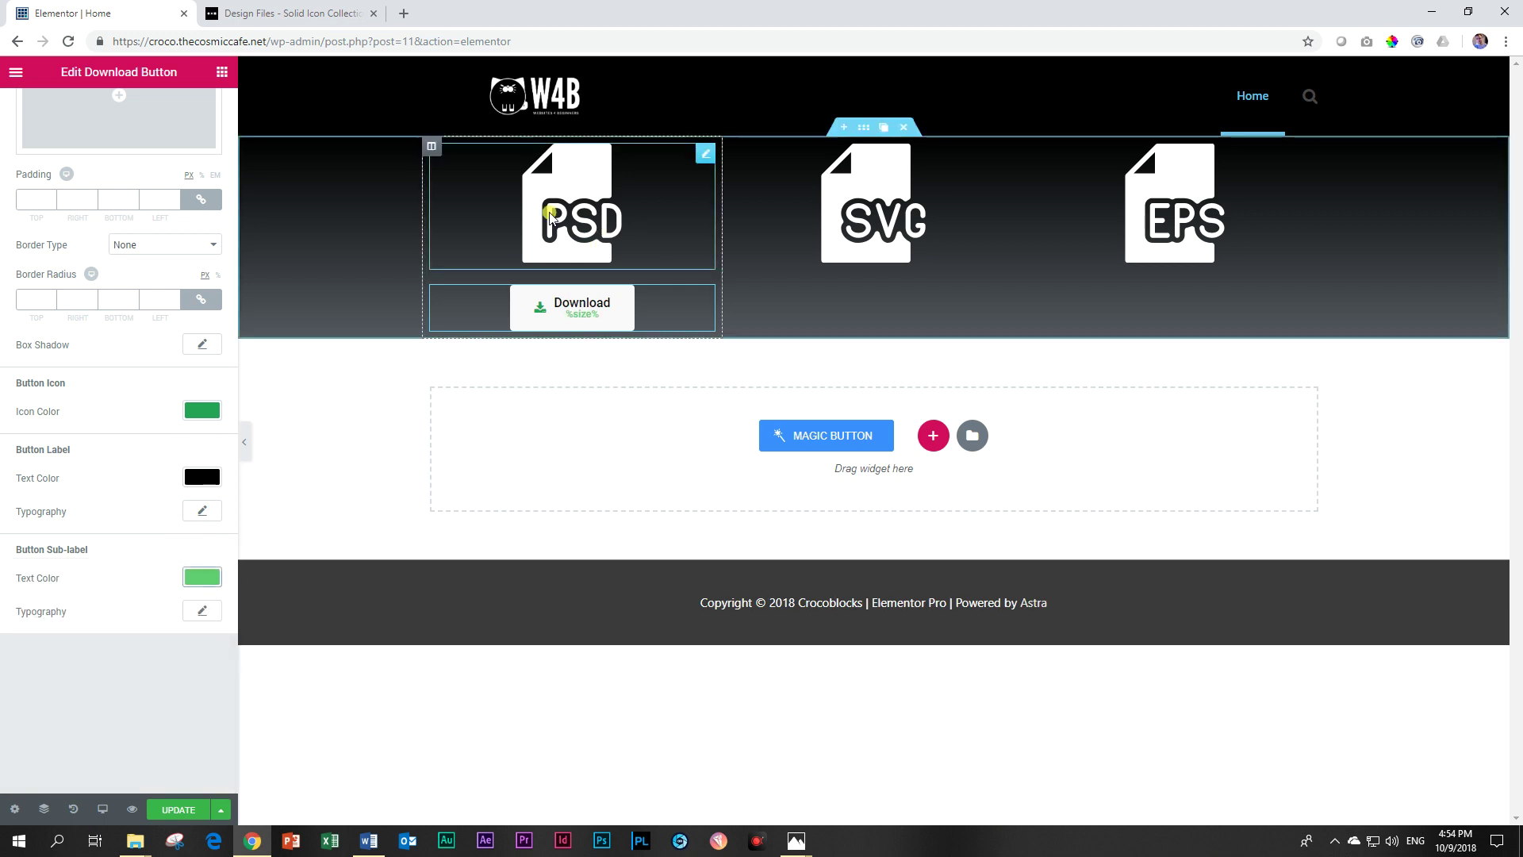
Step: Duplicate the styled Download button and move the copy below the SVG icon in the second column
right_click(587, 316)
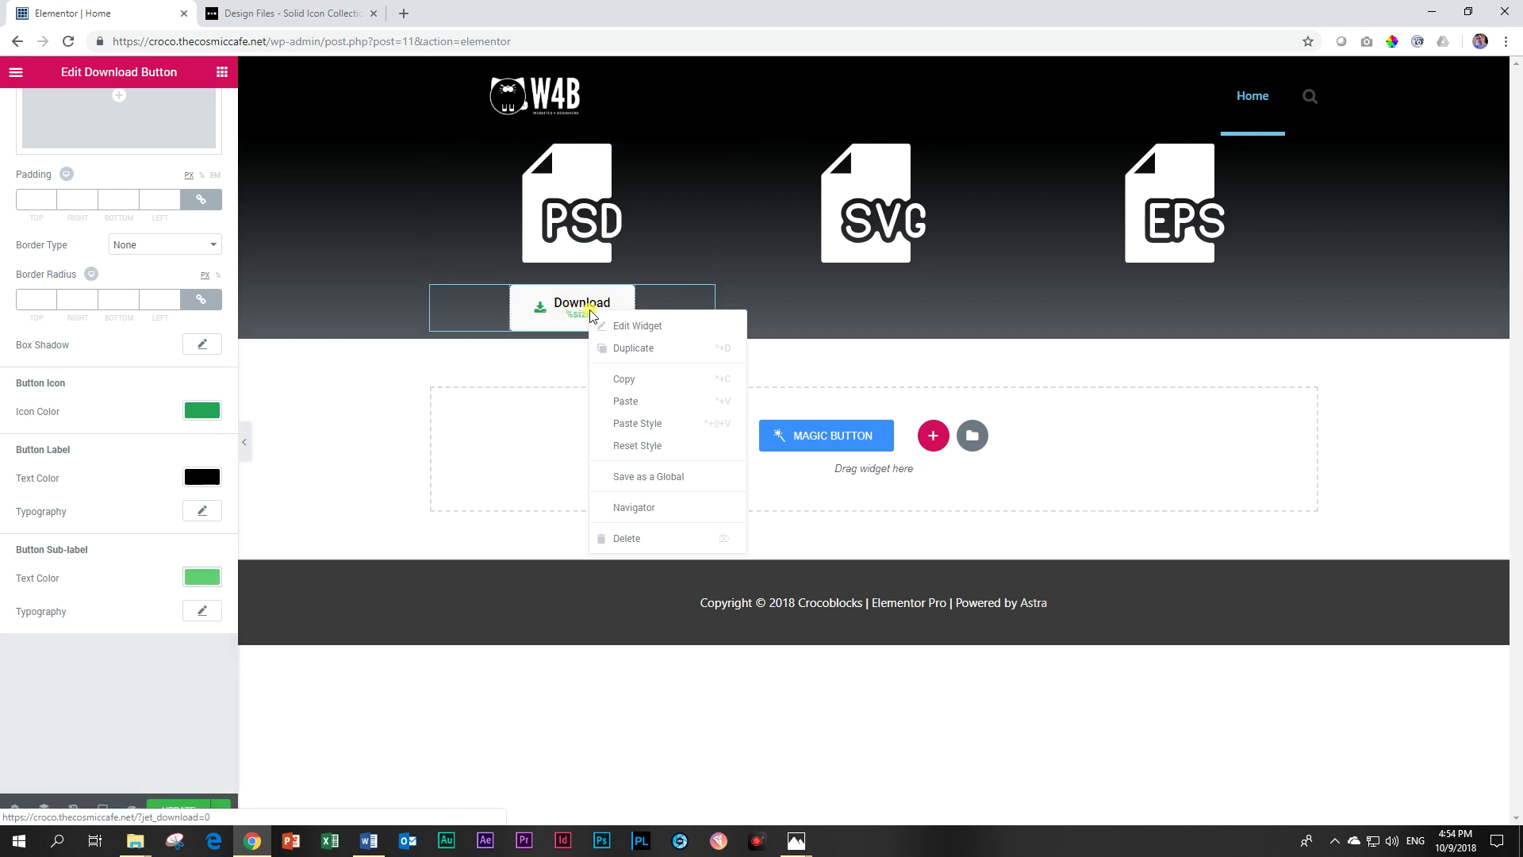
left_click(607, 348)
left_click_drag(606, 361, 843, 330)
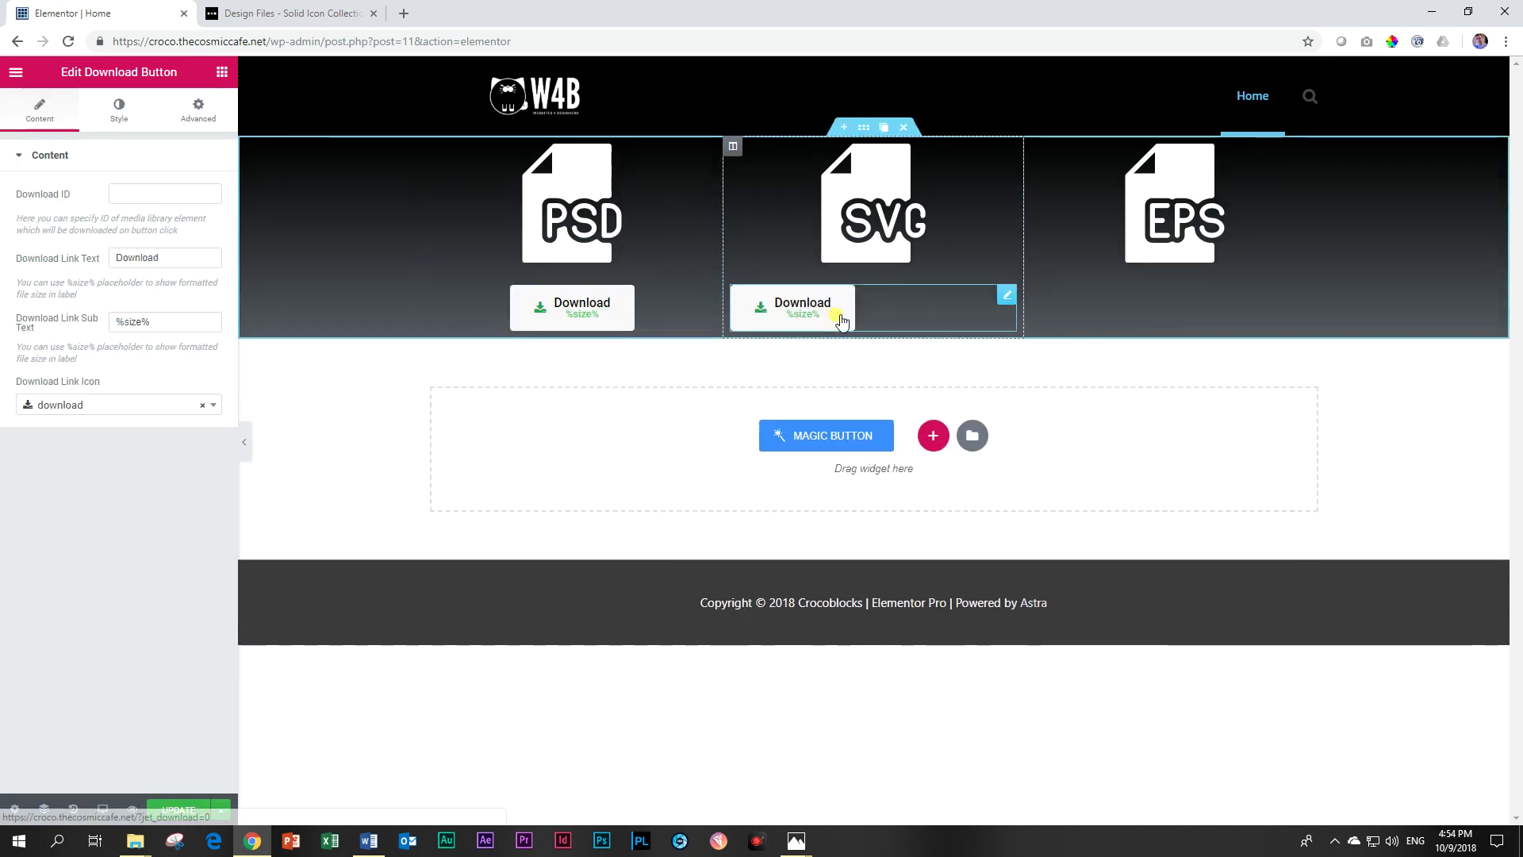
Step: Set the second column's typography text alignment to center
right_click(837, 305)
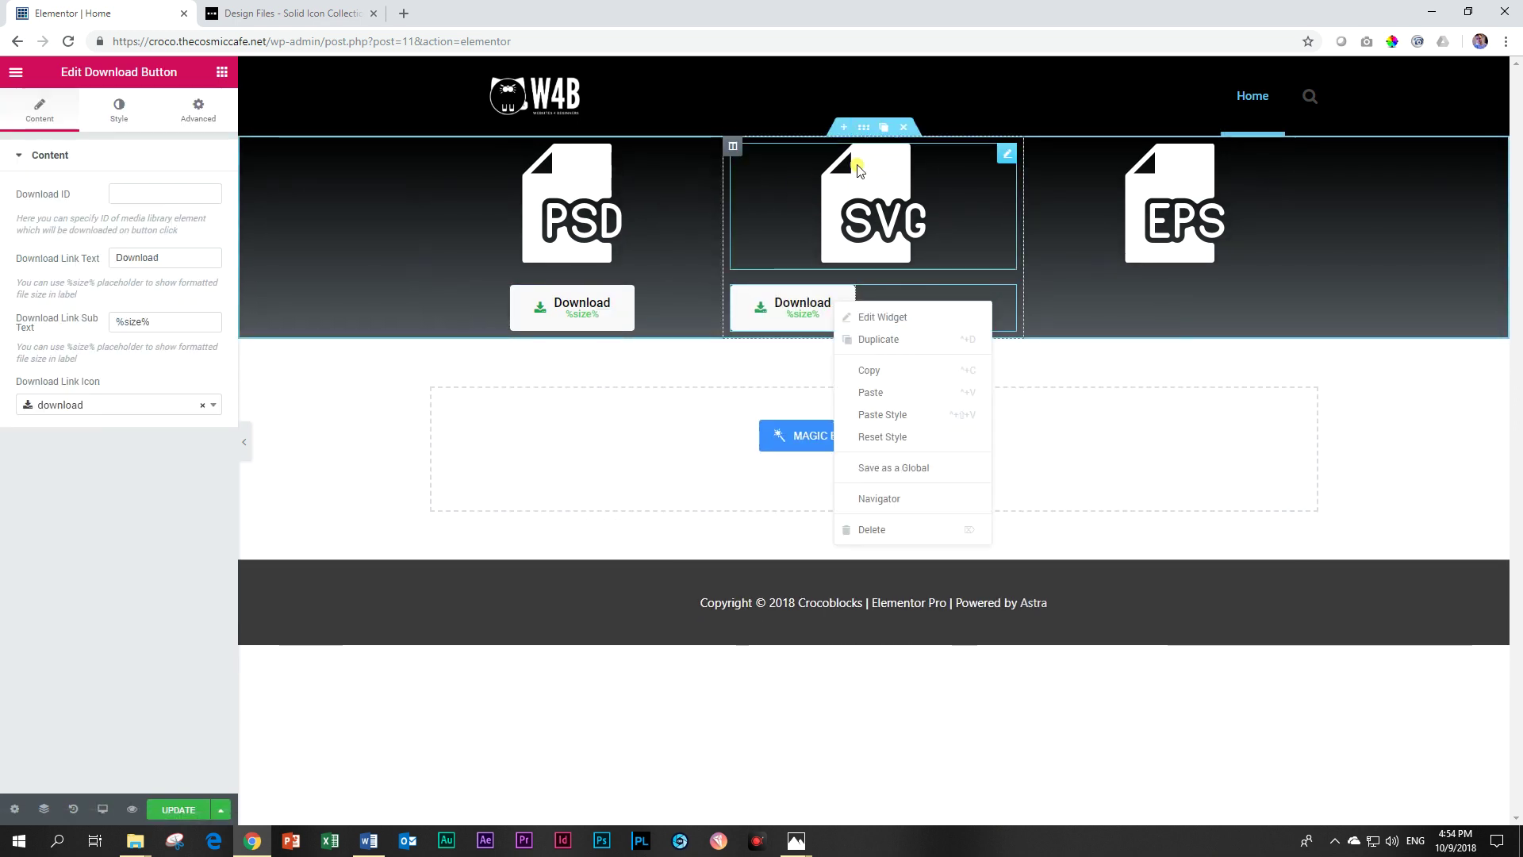
left_click(736, 150)
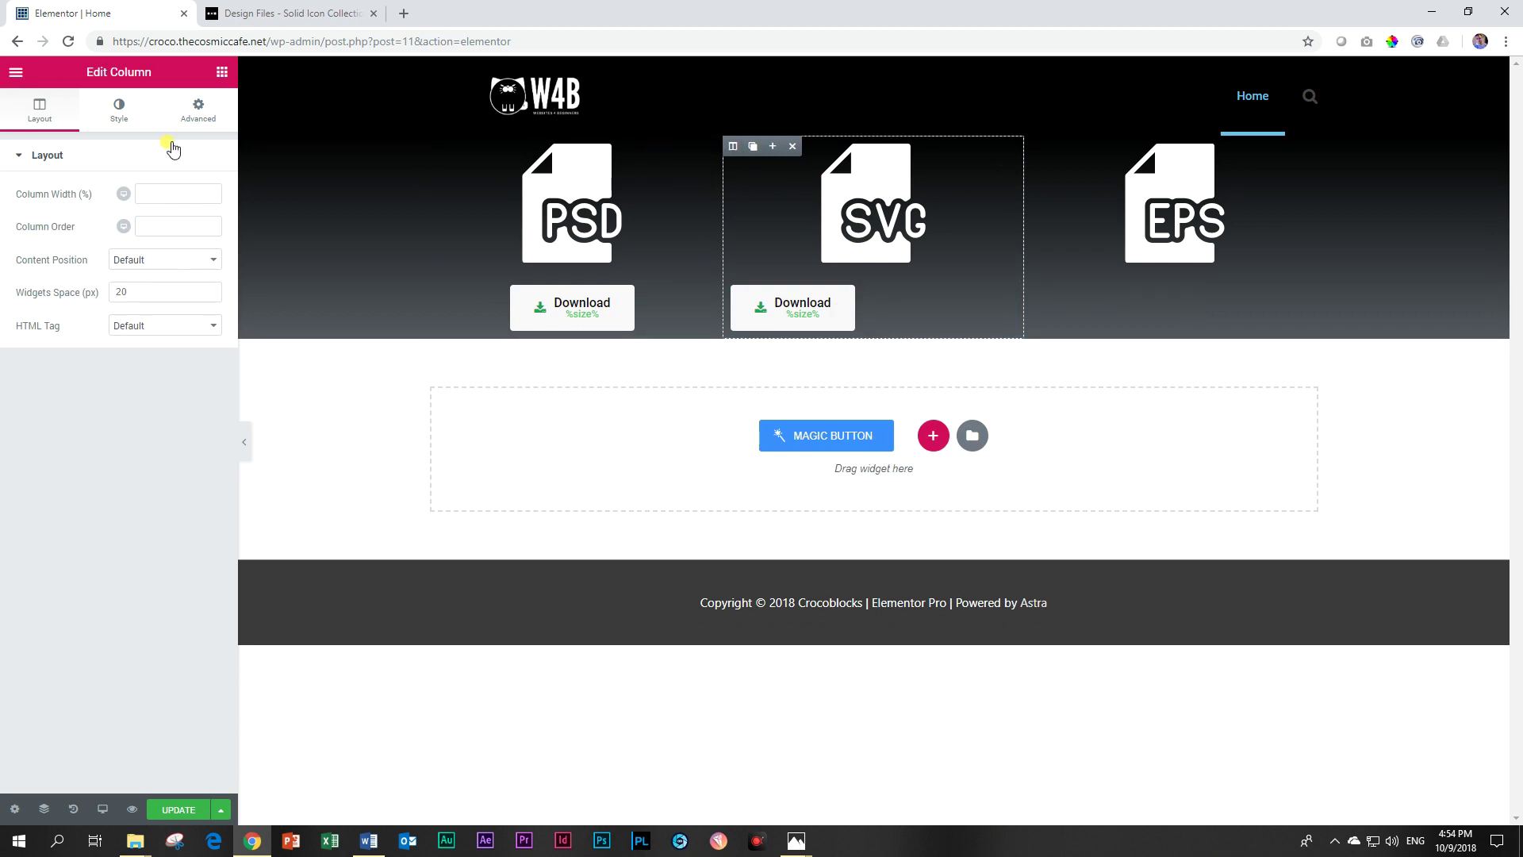
left_click(123, 111)
left_click(80, 314)
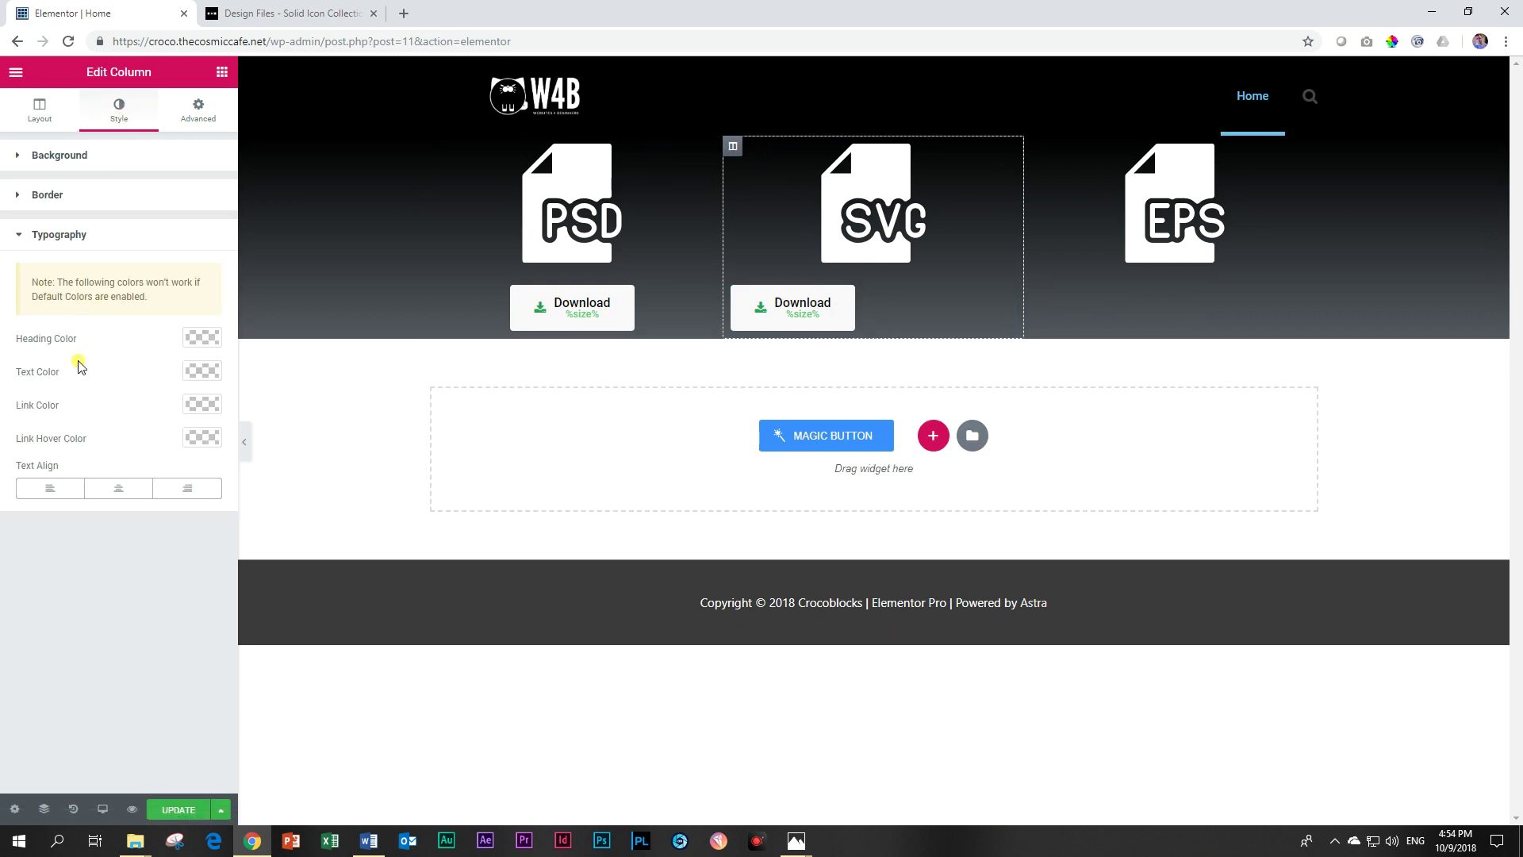
left_click(117, 488)
Step: Duplicate the Download button below the SVG icon and move the copy below the EPS icon in the third column
right_click(863, 298)
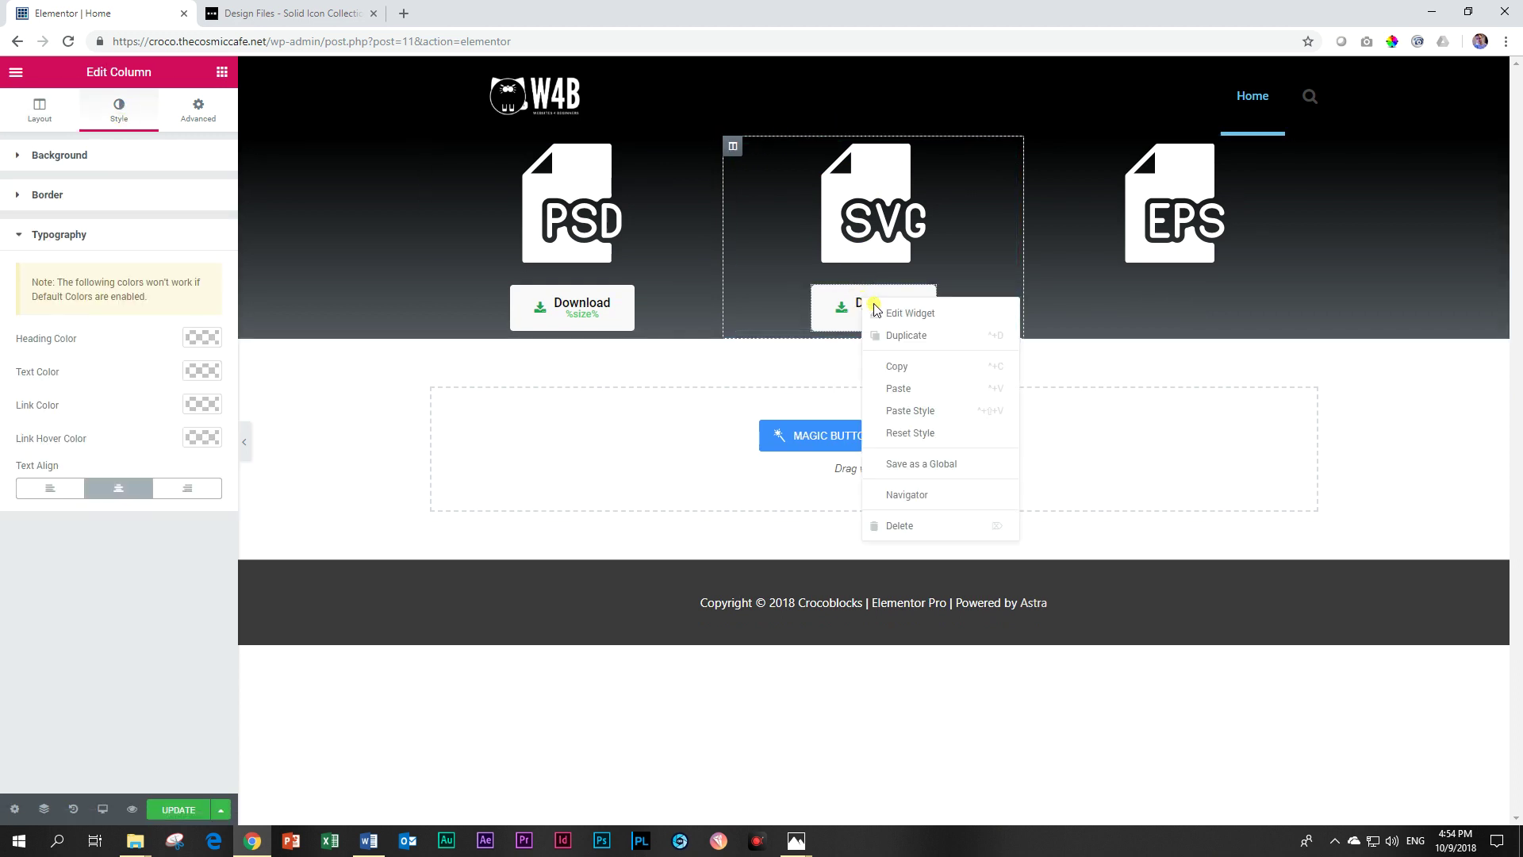
left_click(894, 336)
left_click_drag(894, 349, 1130, 305)
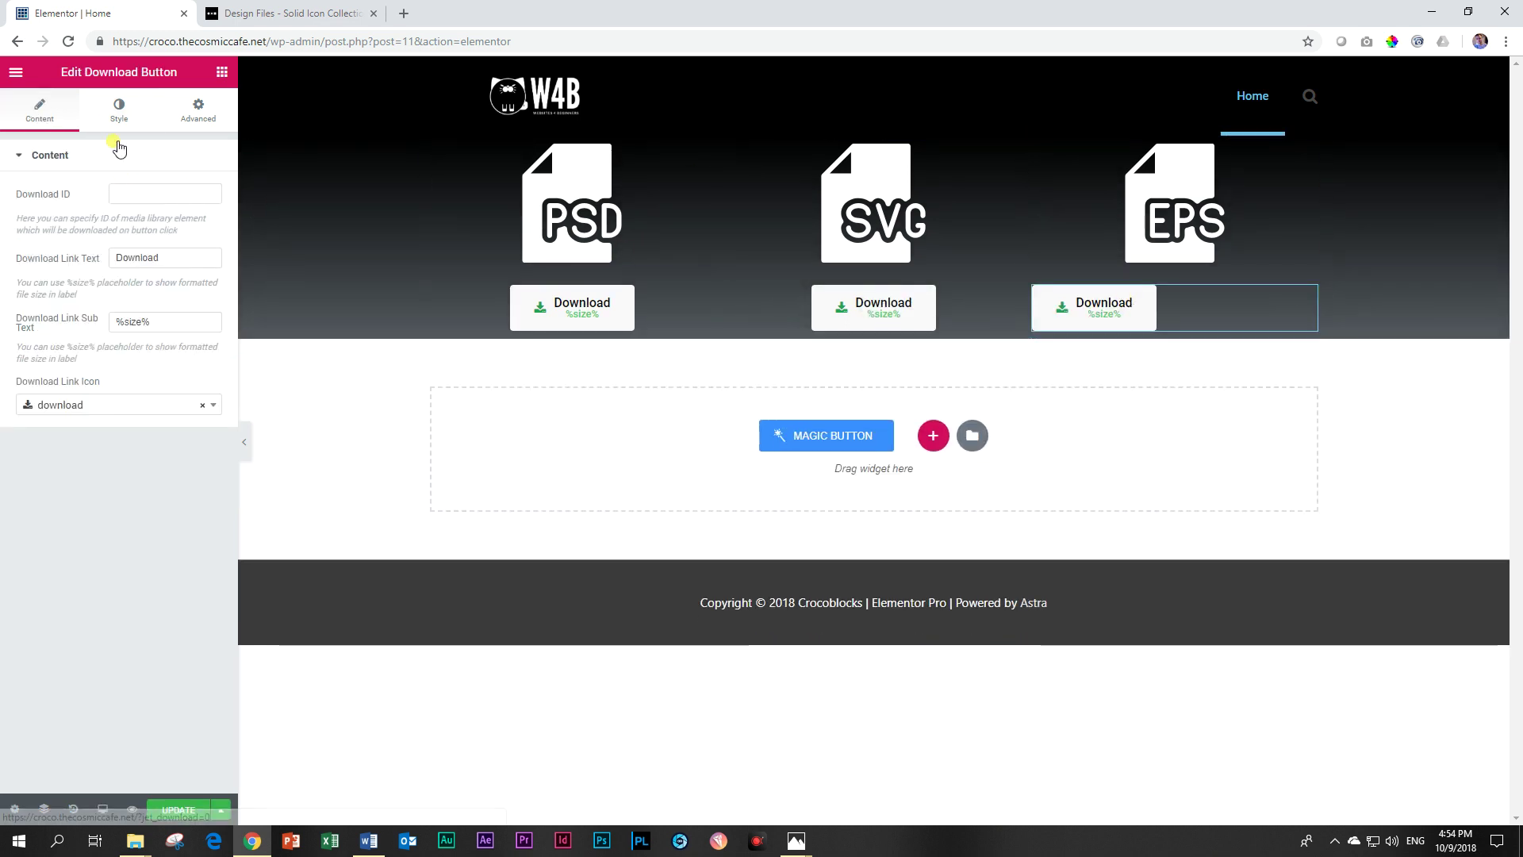
Step: Set the third column's typography text alignment to center
left_click(119, 111)
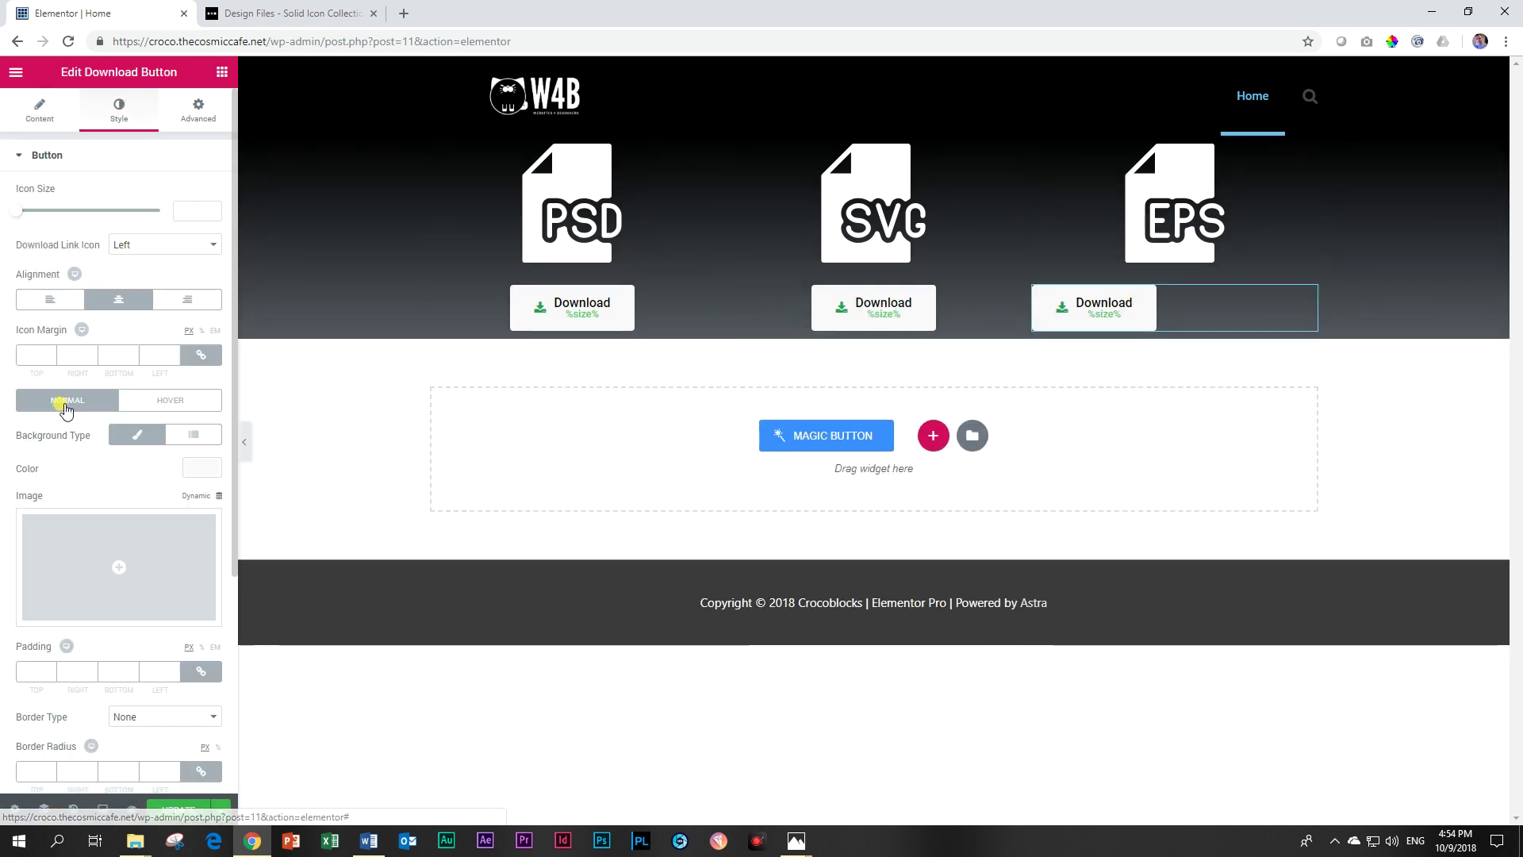
left_click(50, 153)
left_click(1042, 145)
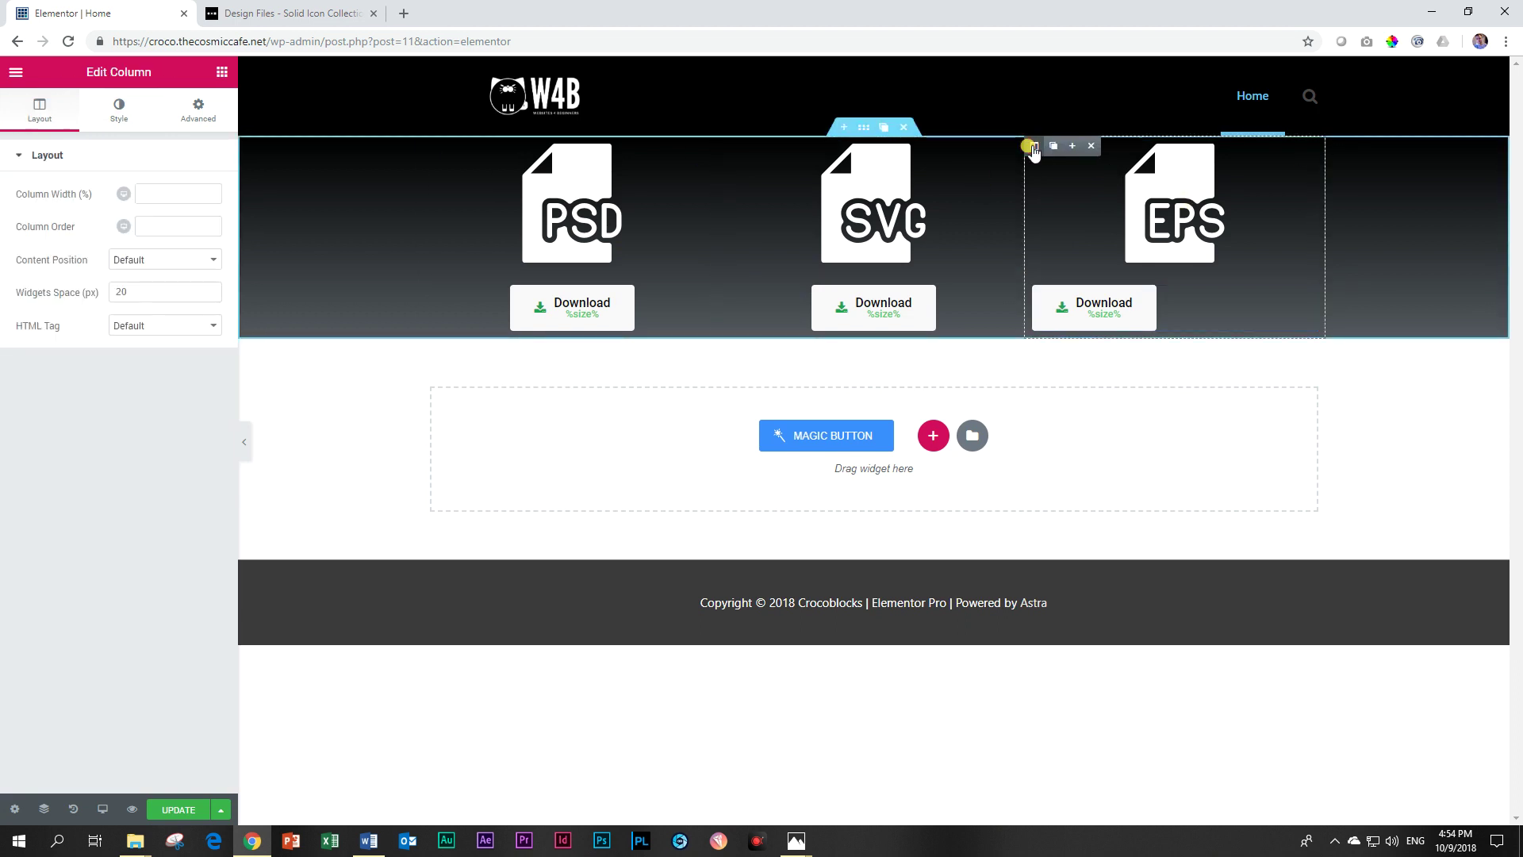
left_click(119, 115)
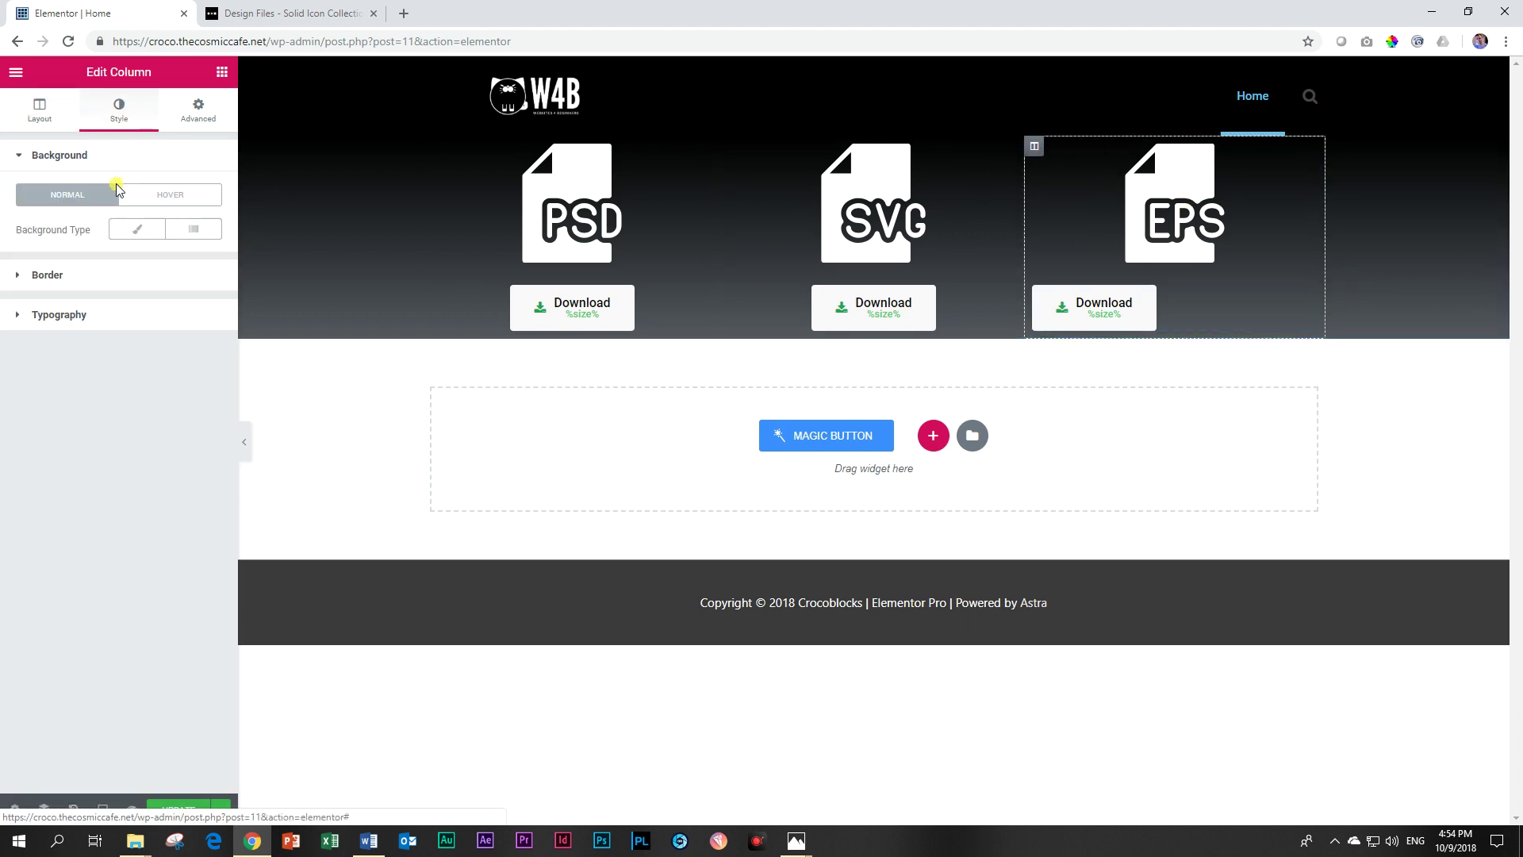
left_click(71, 314)
left_click(115, 488)
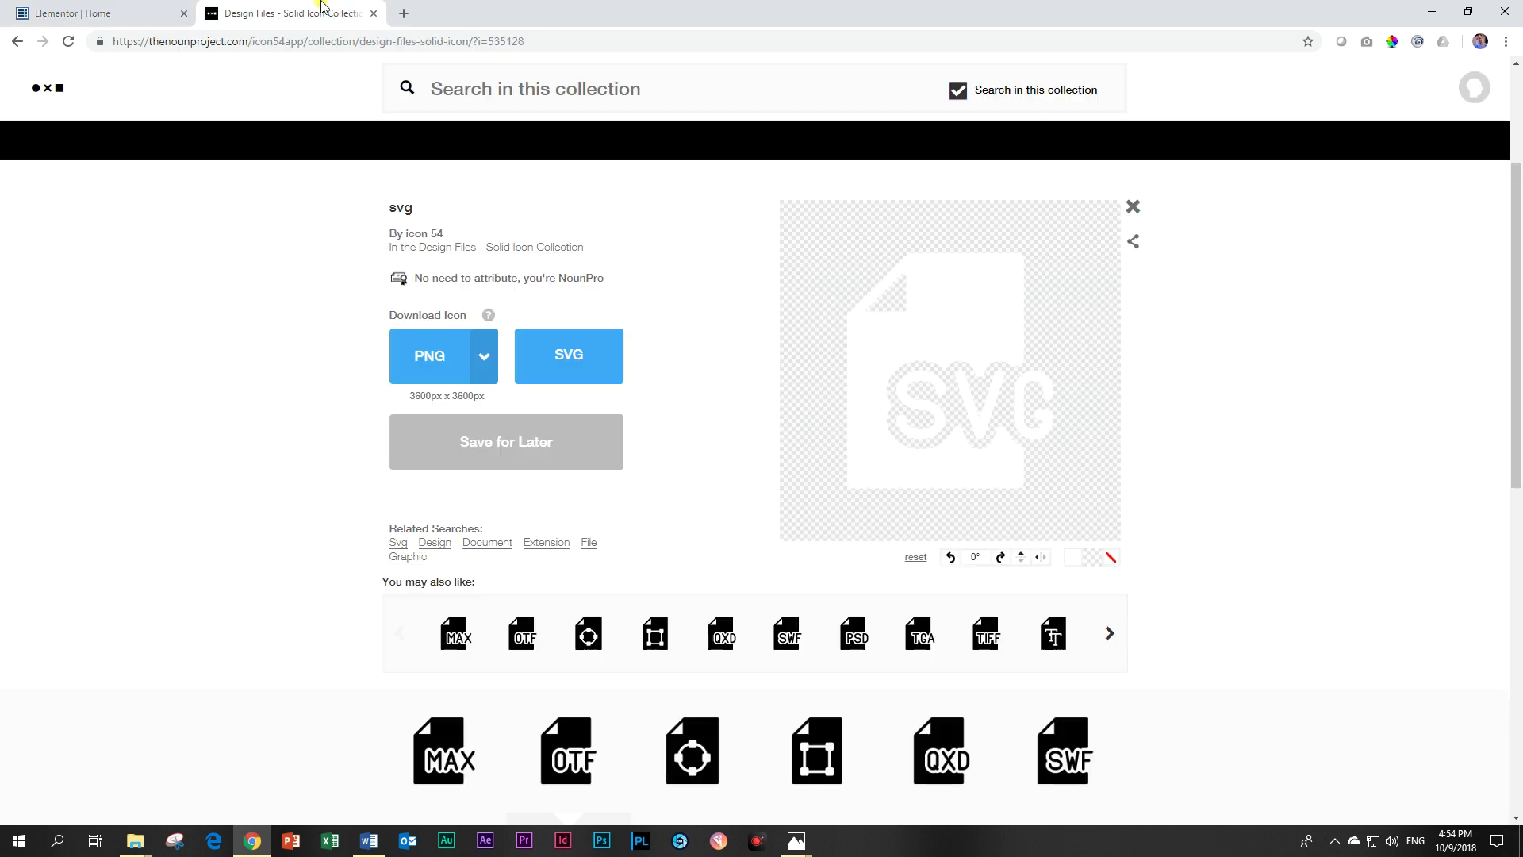
Step: Examine the Design Files - Solid Icon collection page on the Noun Project alongside the finished icon section, ending in the Elementor editor
left_click(320, 6)
scroll(290, 260, "up", 3)
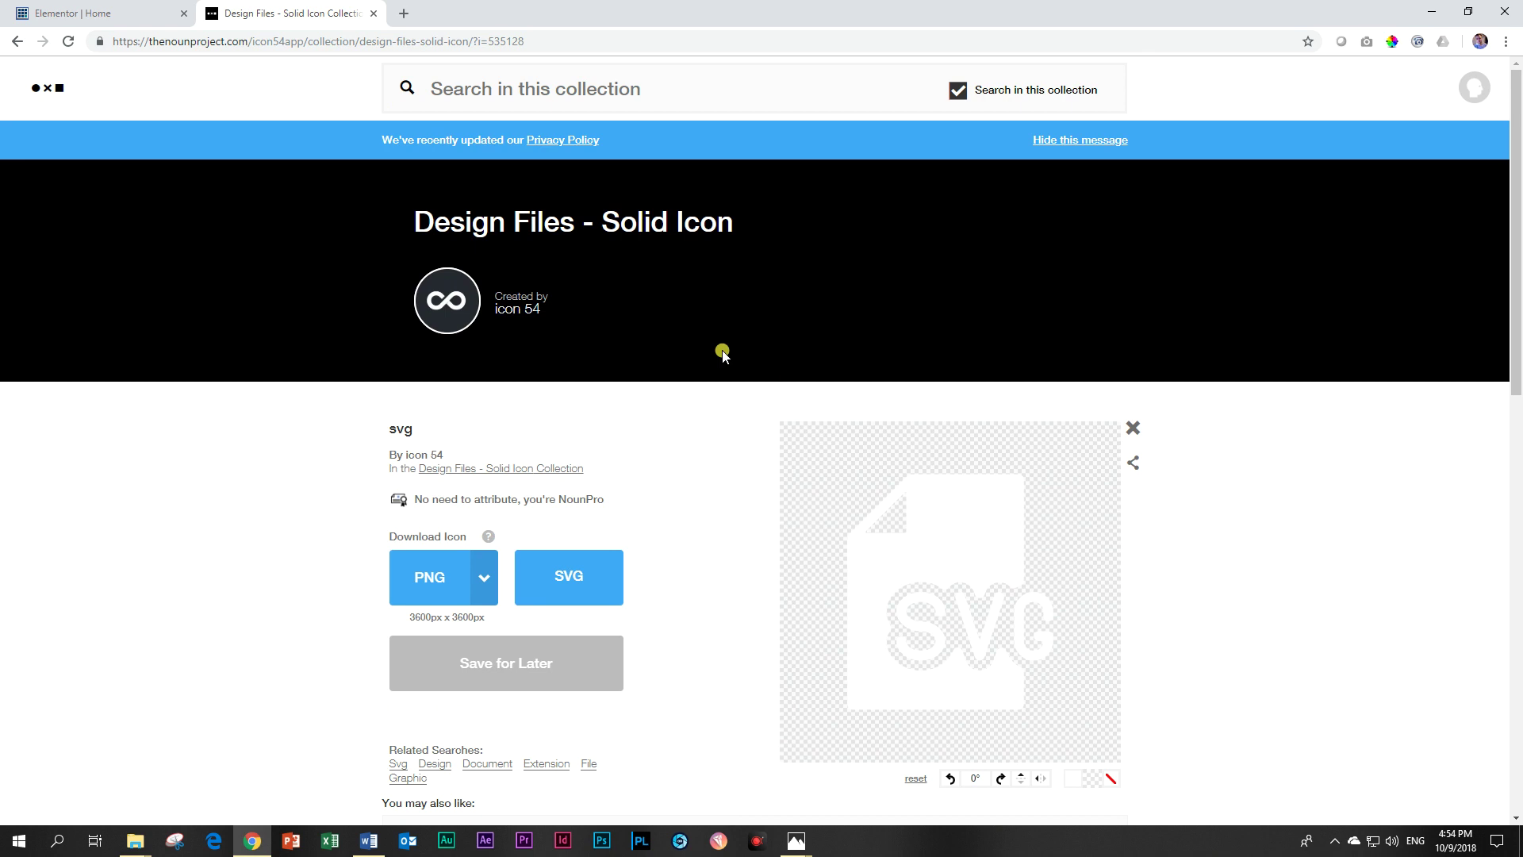
left_click(64, 11)
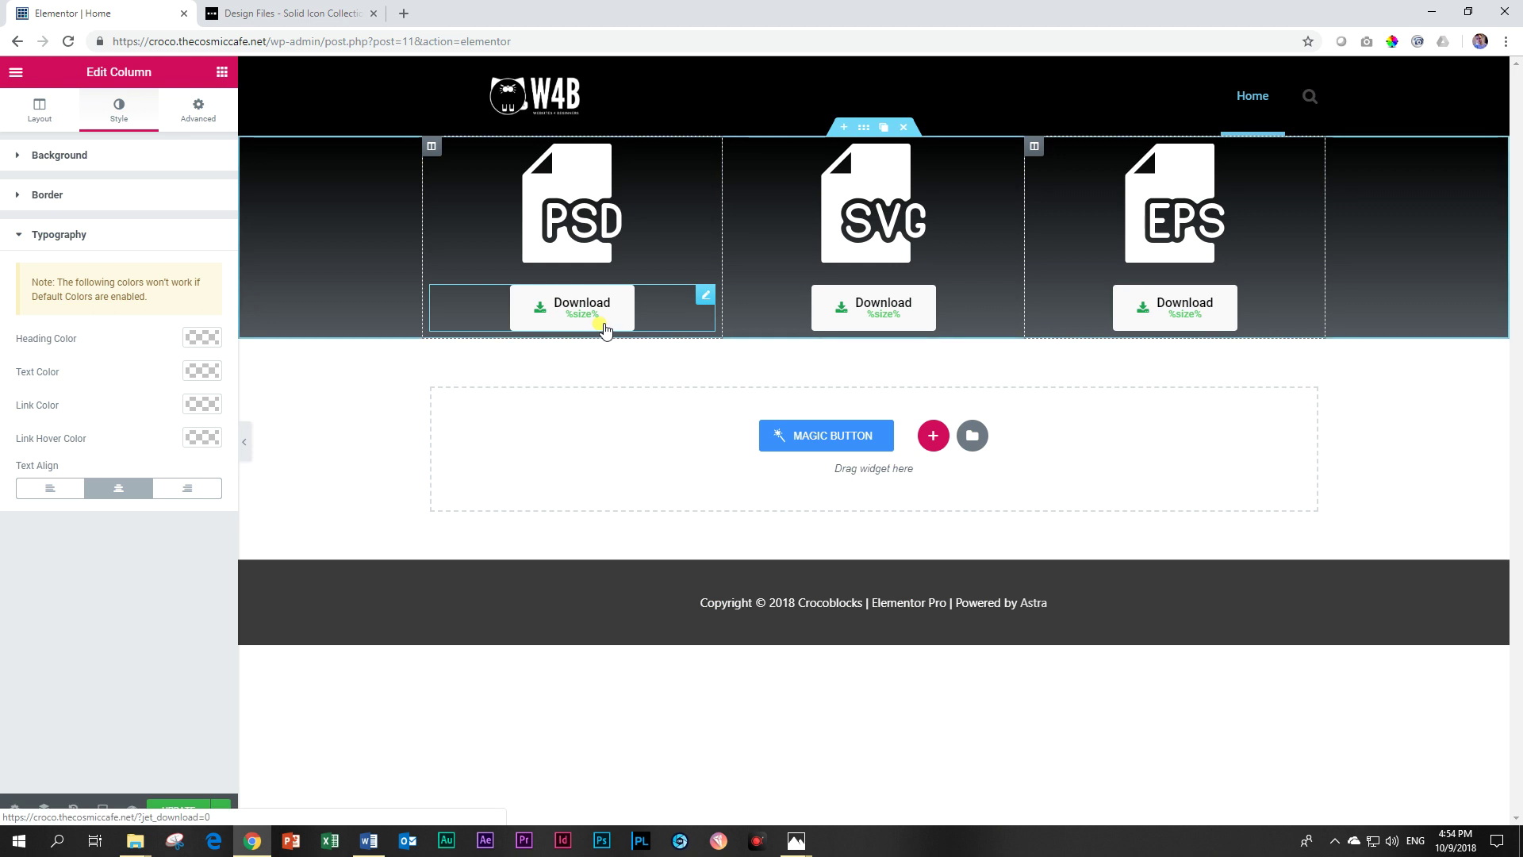
left_click(289, 13)
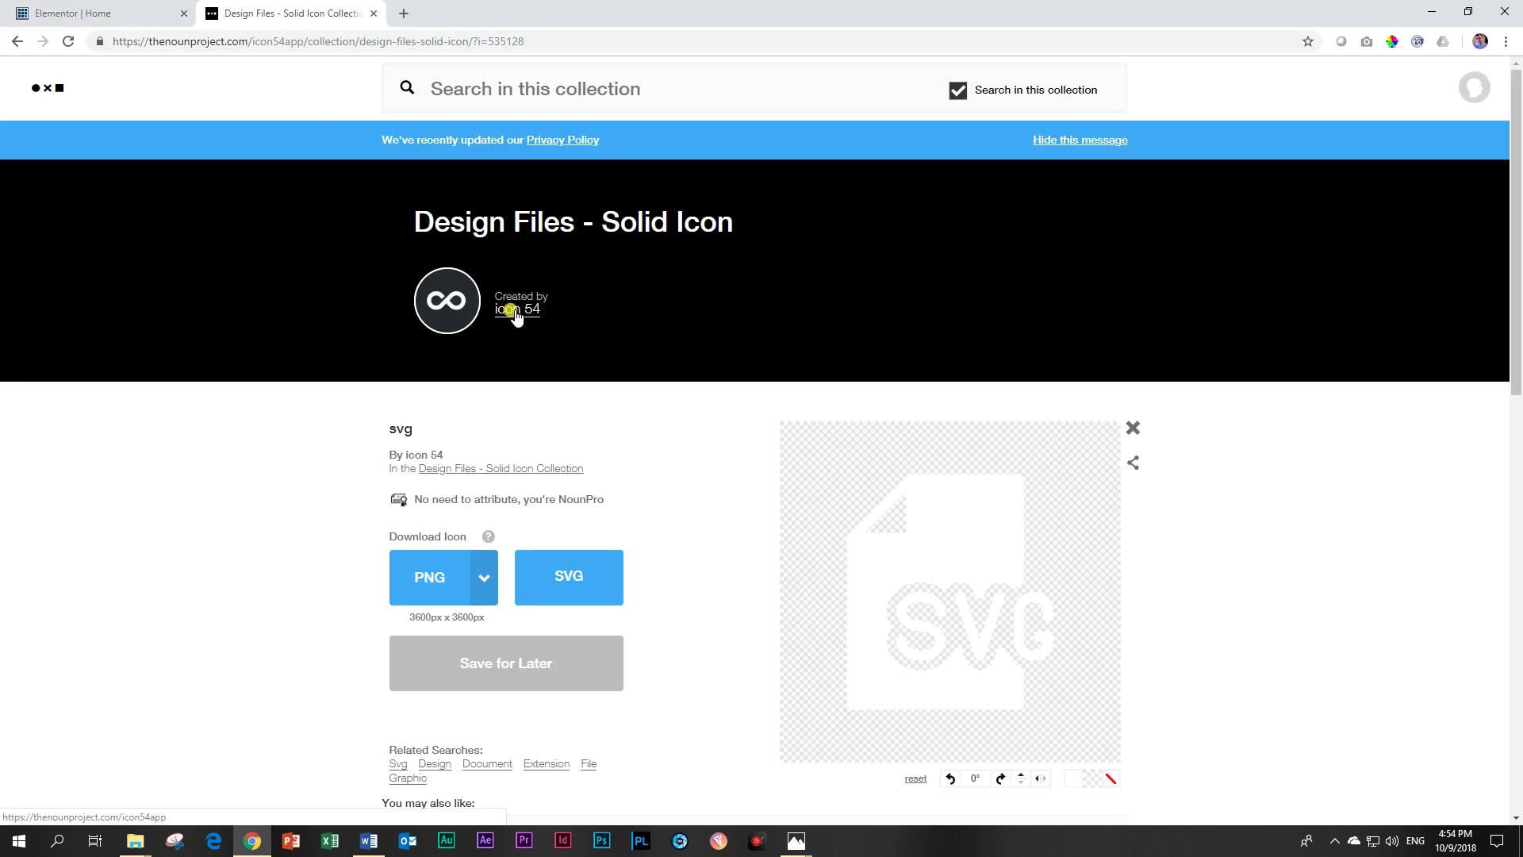
left_click(138, 15)
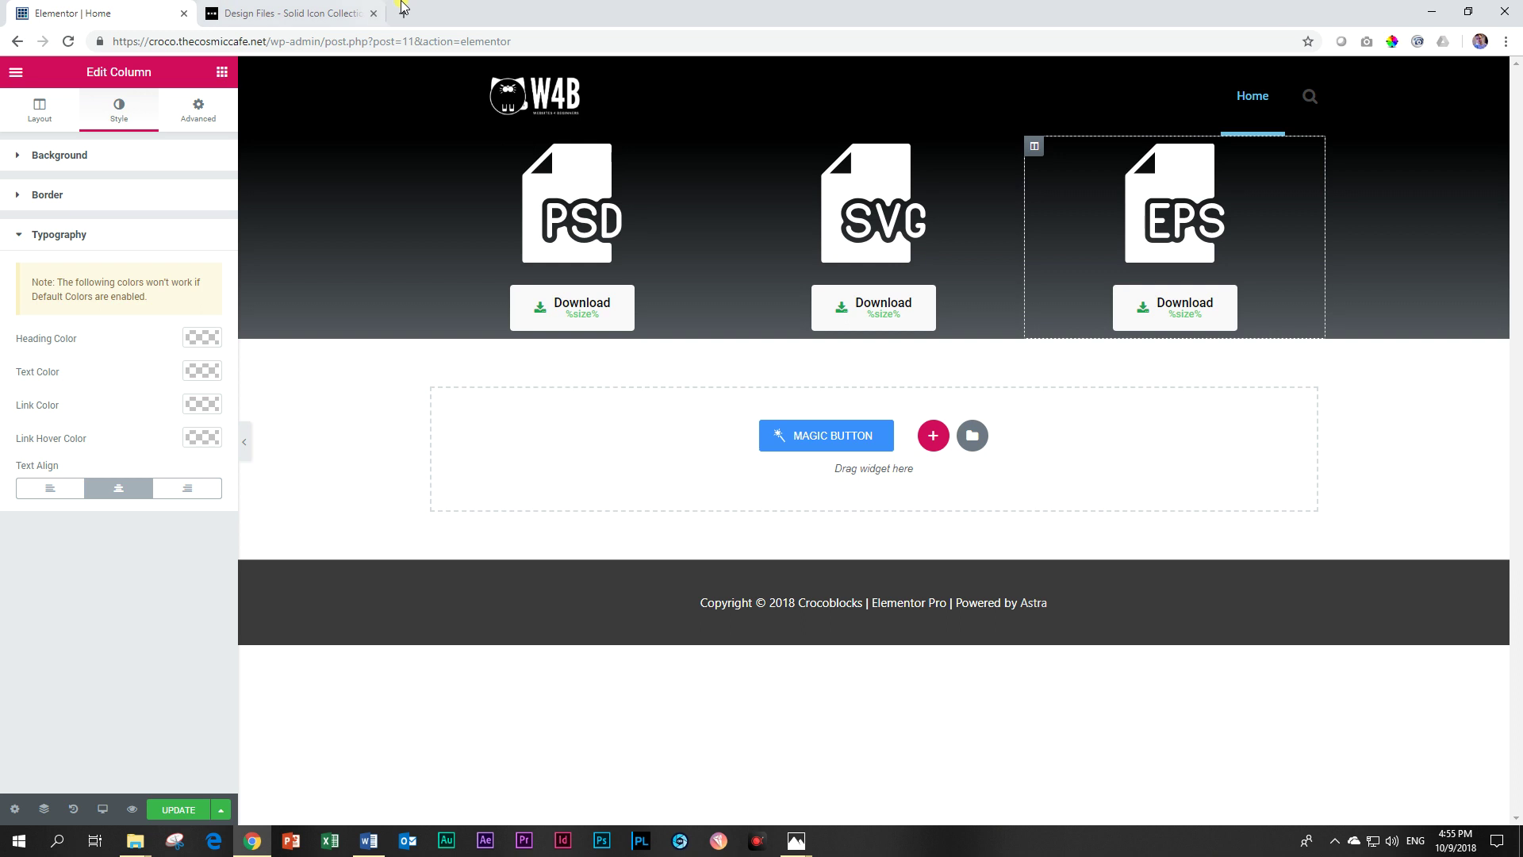
Step: Add a new one-column section below the icon section and open its section settings
left_click(933, 436)
left_click(643, 484)
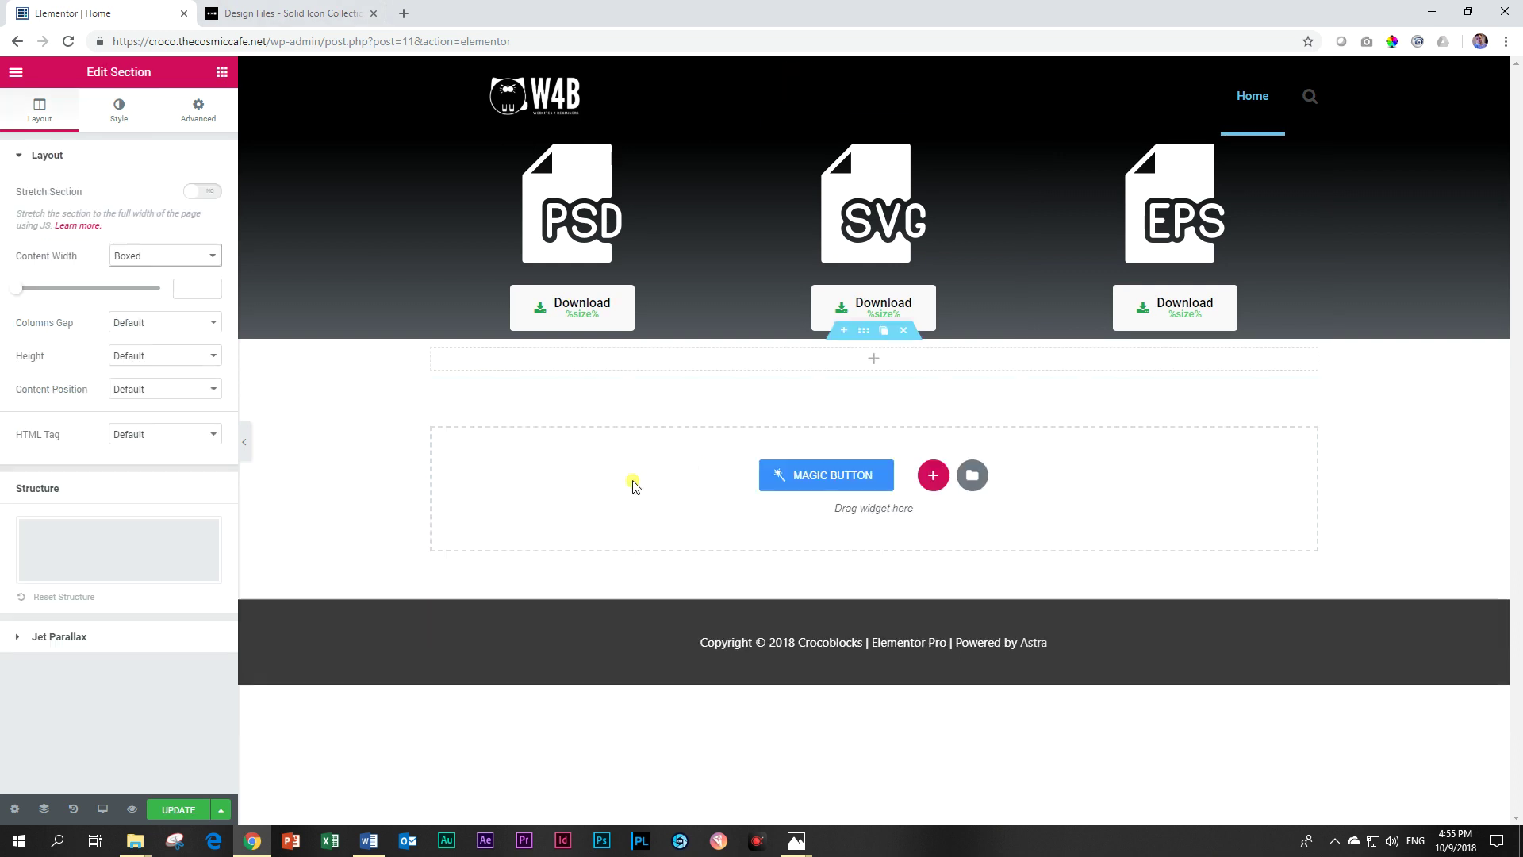
right_click(679, 371)
right_click(401, 365)
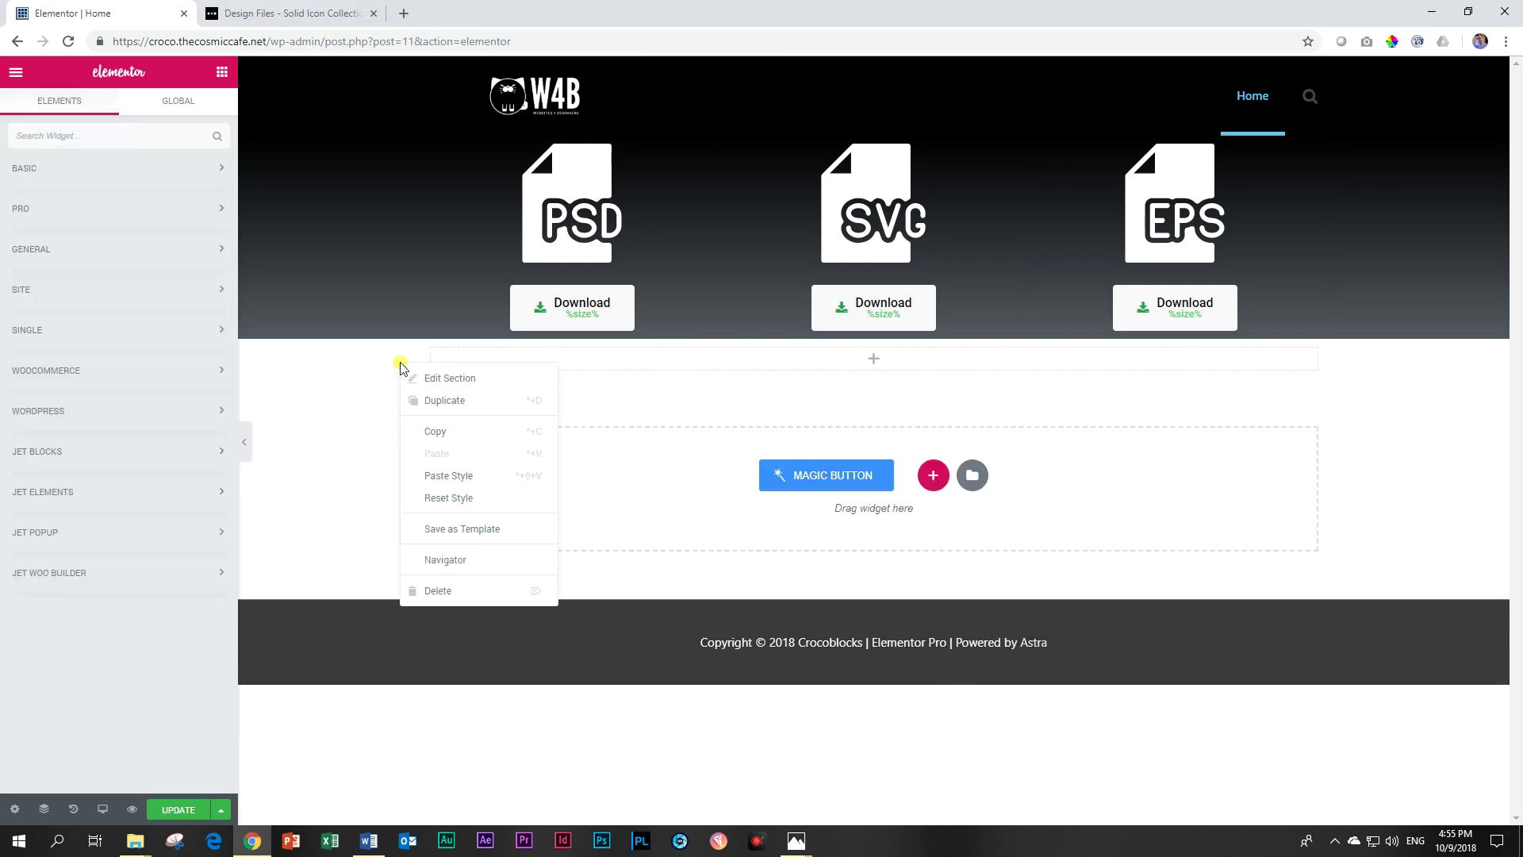
left_click(413, 374)
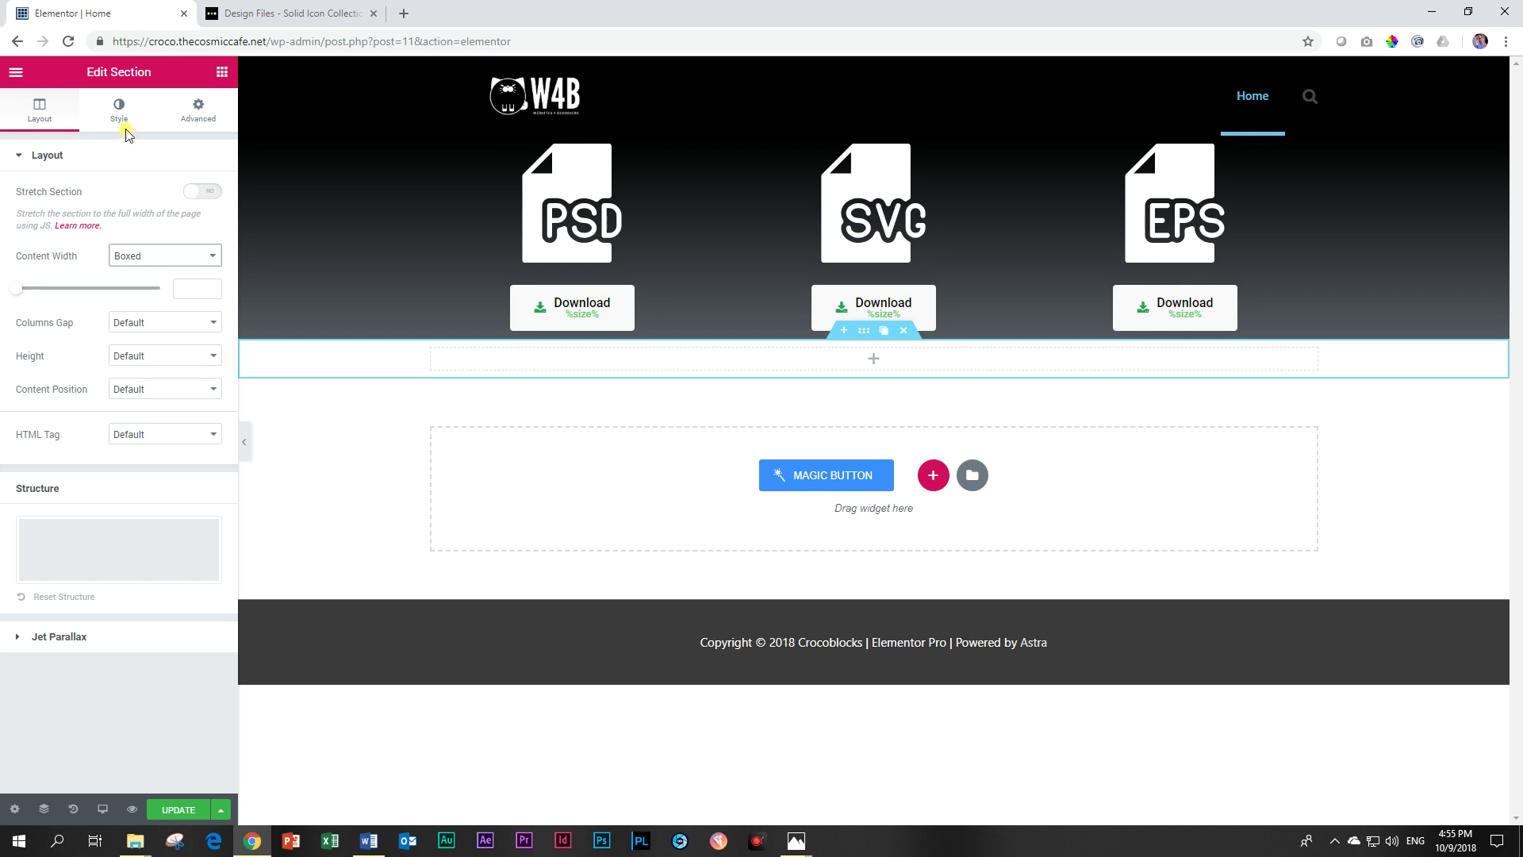
Step: Give the new section a classic background with the image setting-sun-3687200_1280.jpg from the media library
left_click(119, 110)
left_click(125, 232)
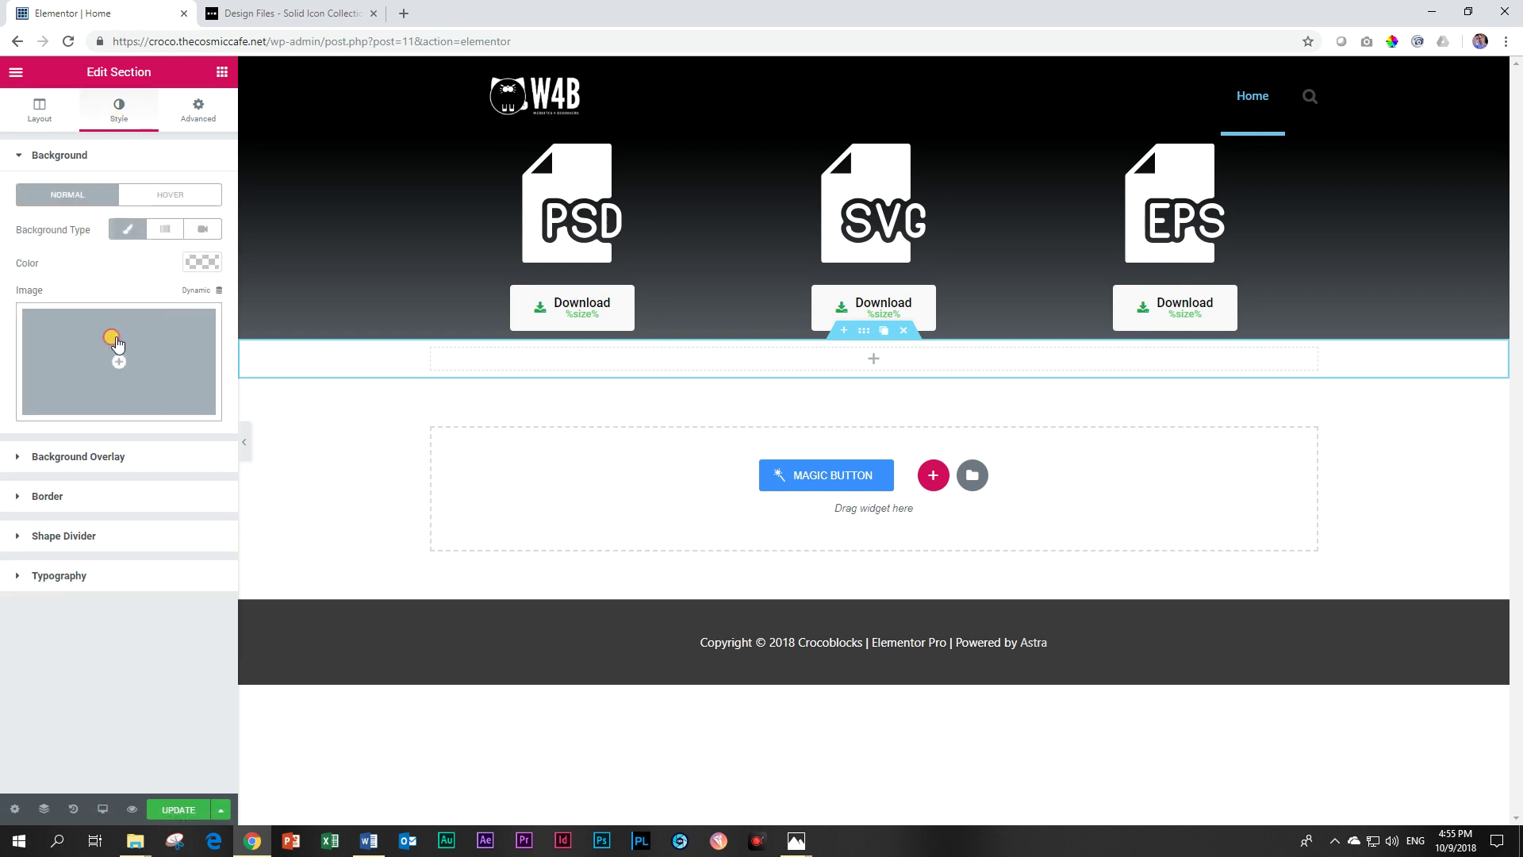
left_click(118, 347)
left_click(1067, 270)
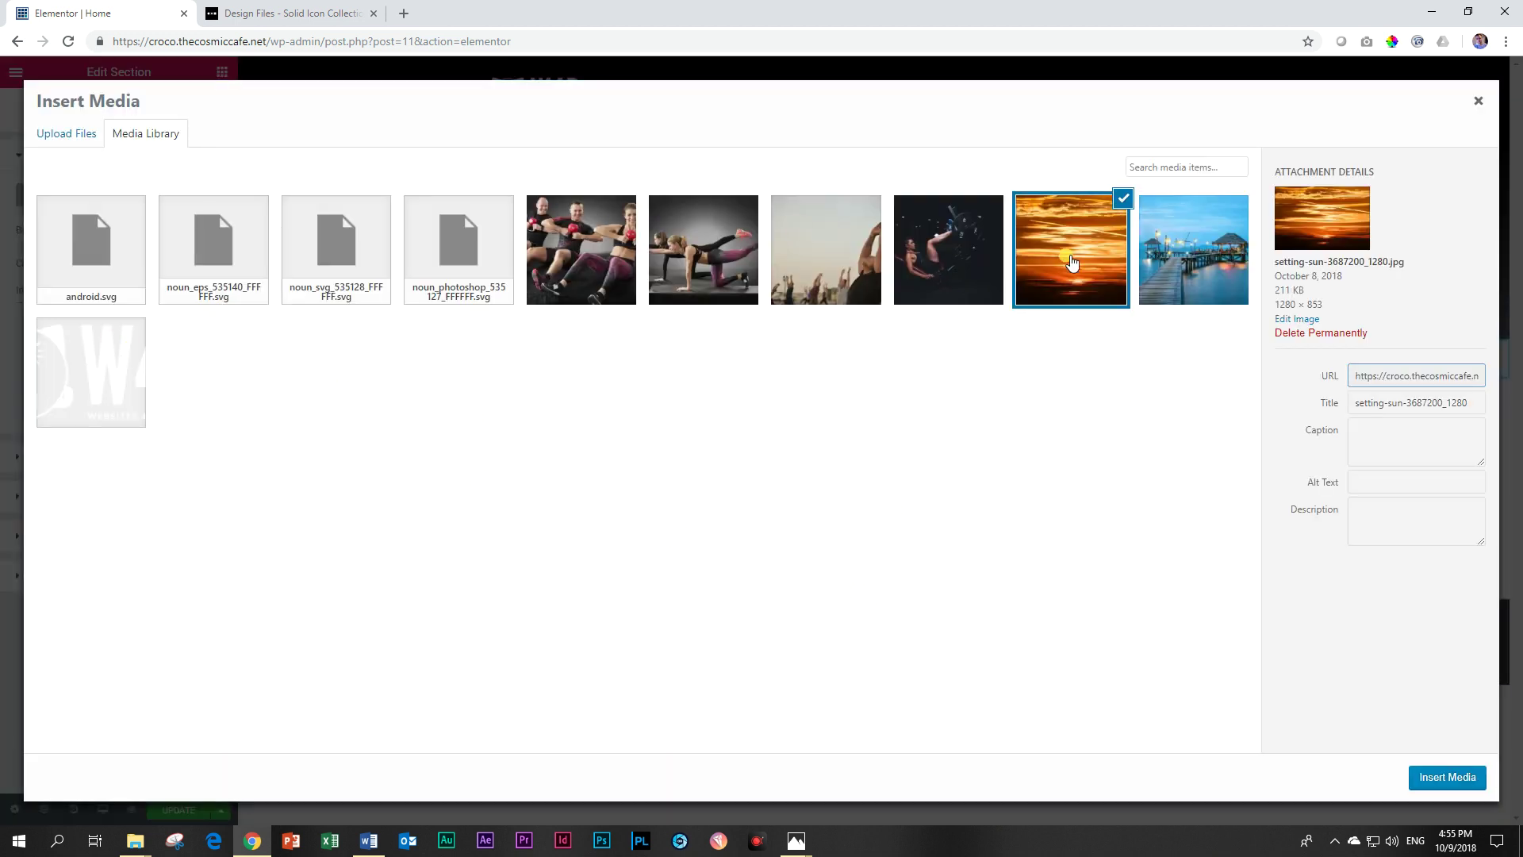
left_click(1445, 776)
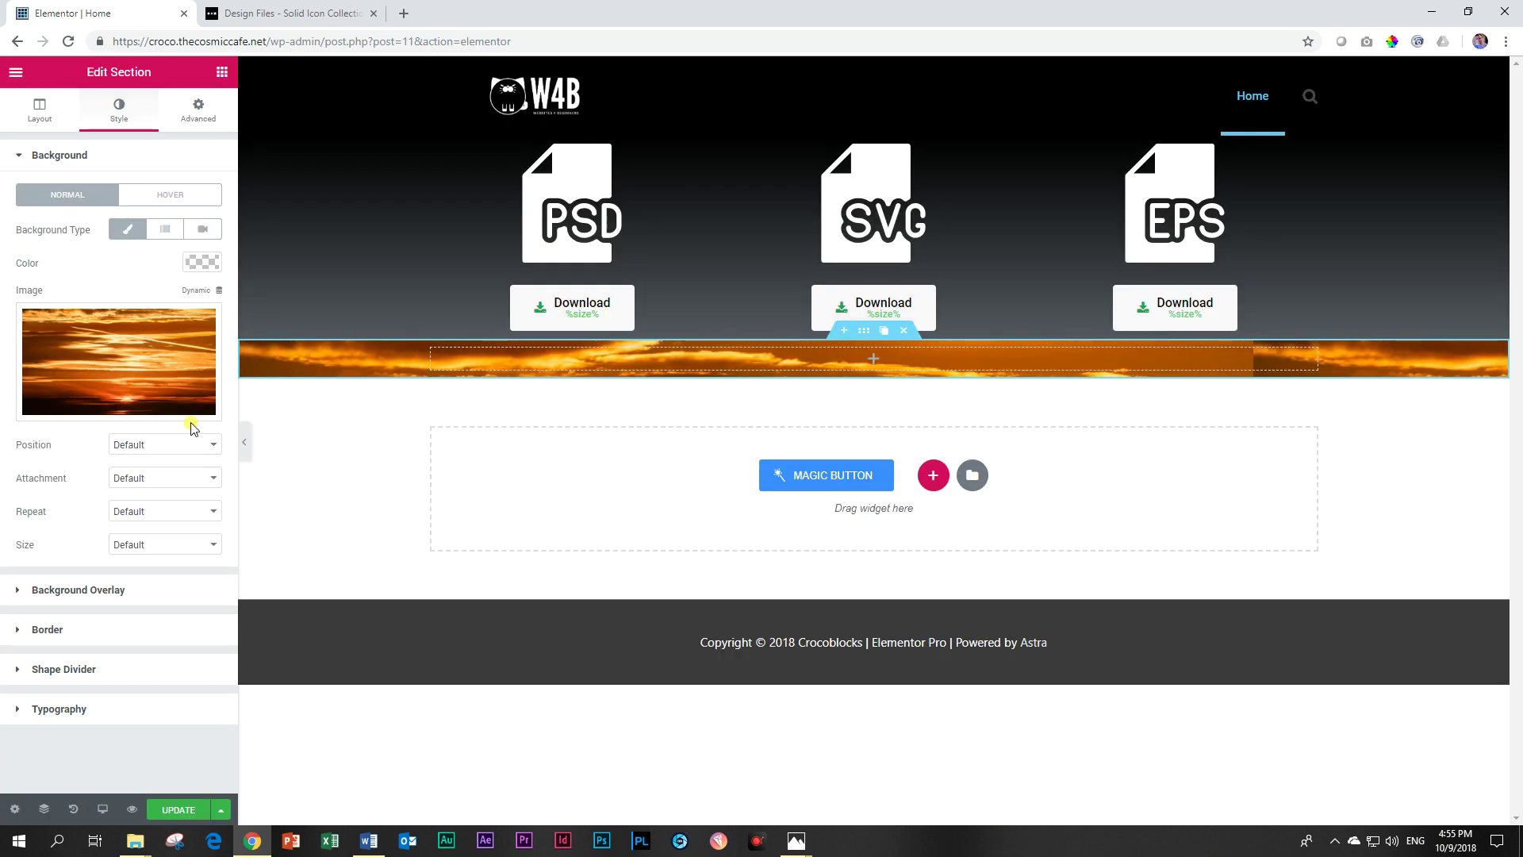
Step: Set the height option of the sunset section to Min Height
left_click(40, 109)
left_click(145, 351)
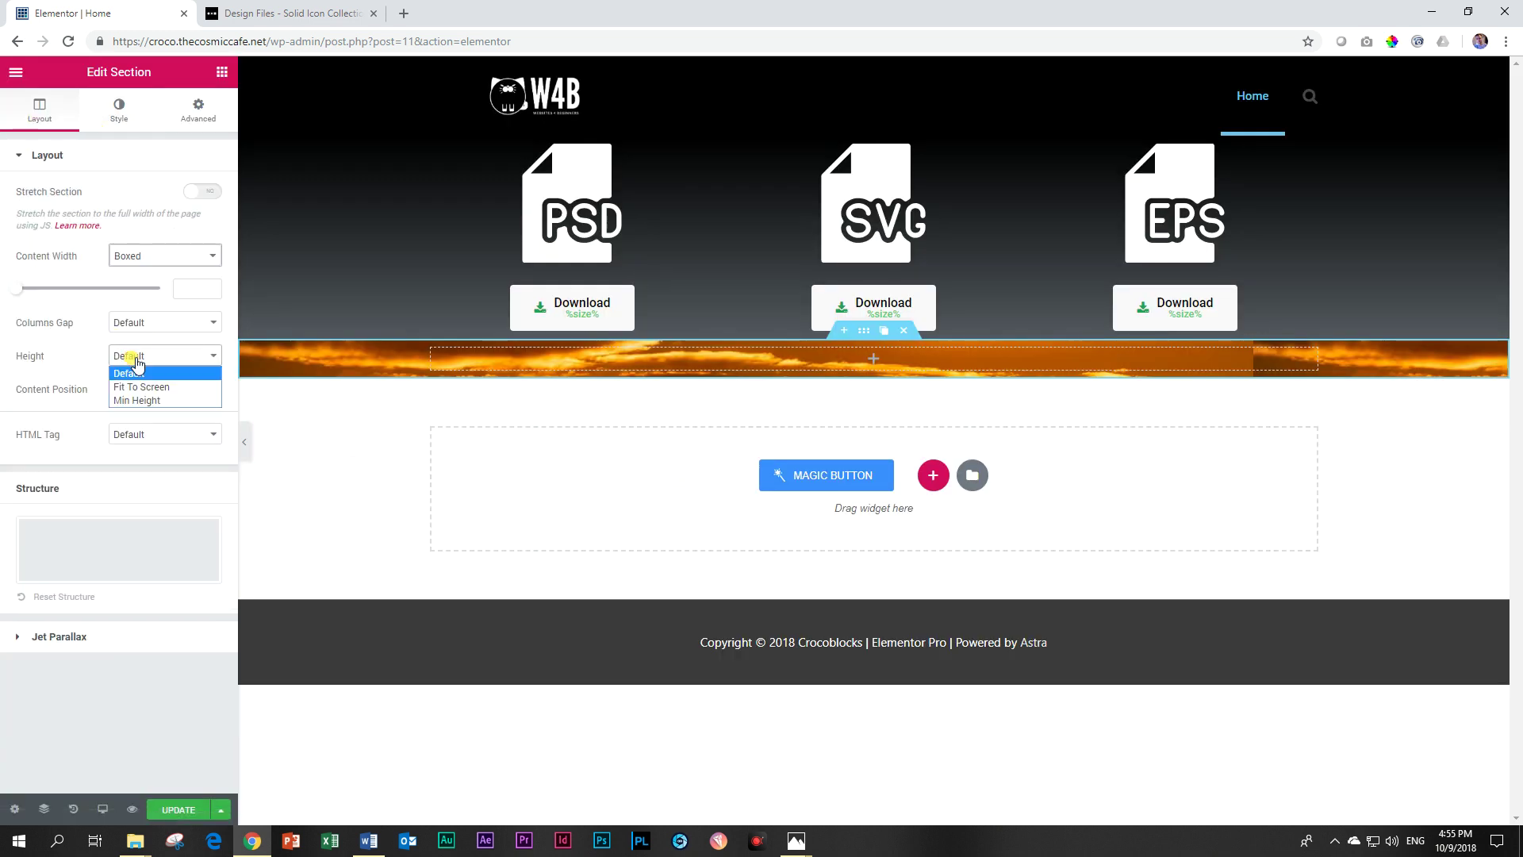
left_click(138, 402)
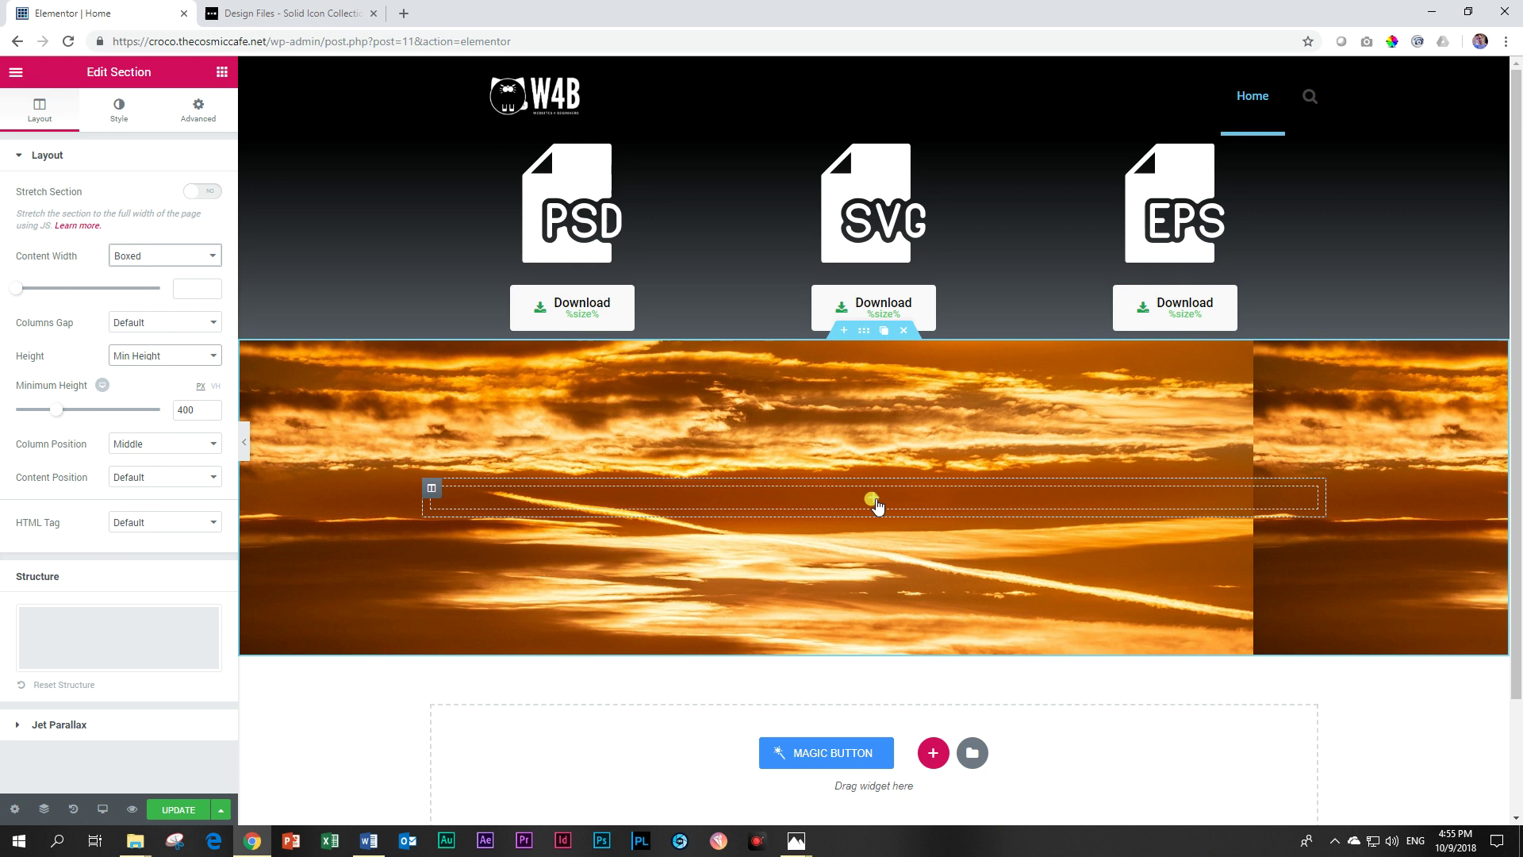
Step: Search the widgets for "sv" and add an Inline SVG widget to the sunset section's column
left_click(874, 497)
left_click(181, 106)
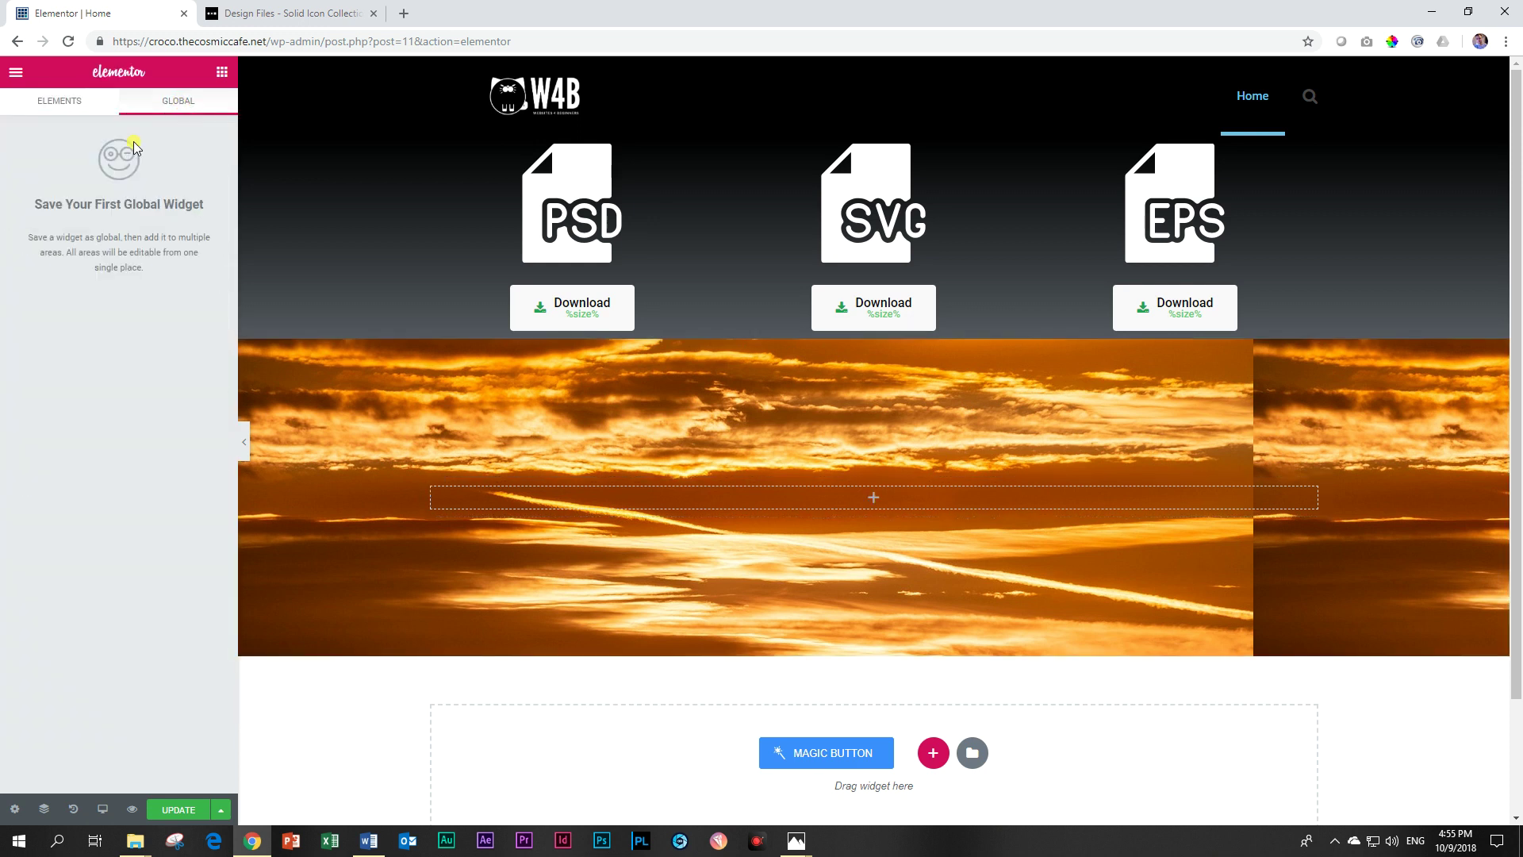
left_click(79, 105)
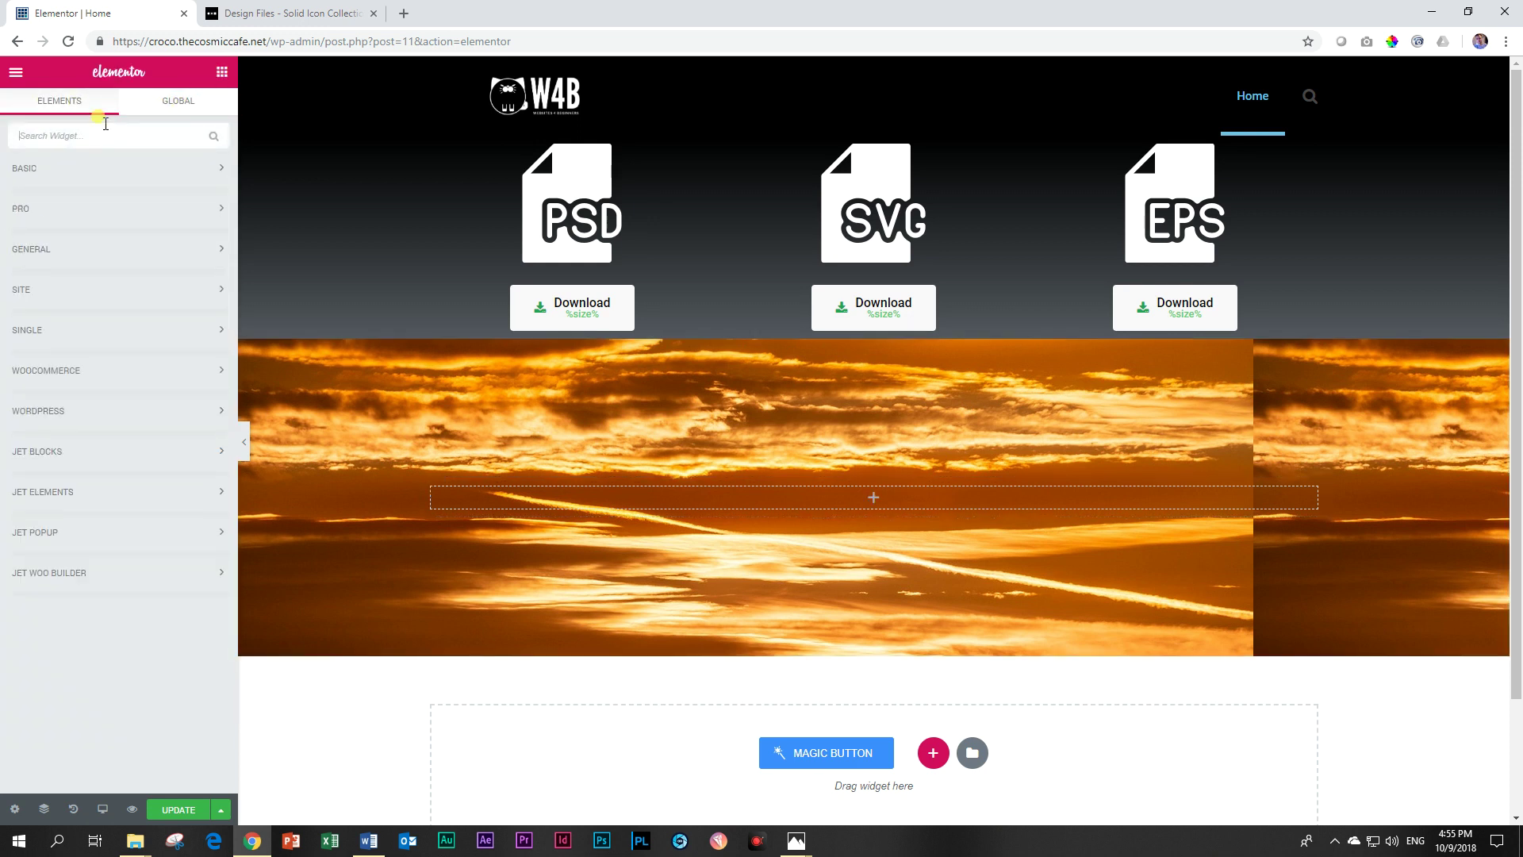
type("sv")
left_click_drag(55, 187, 879, 510)
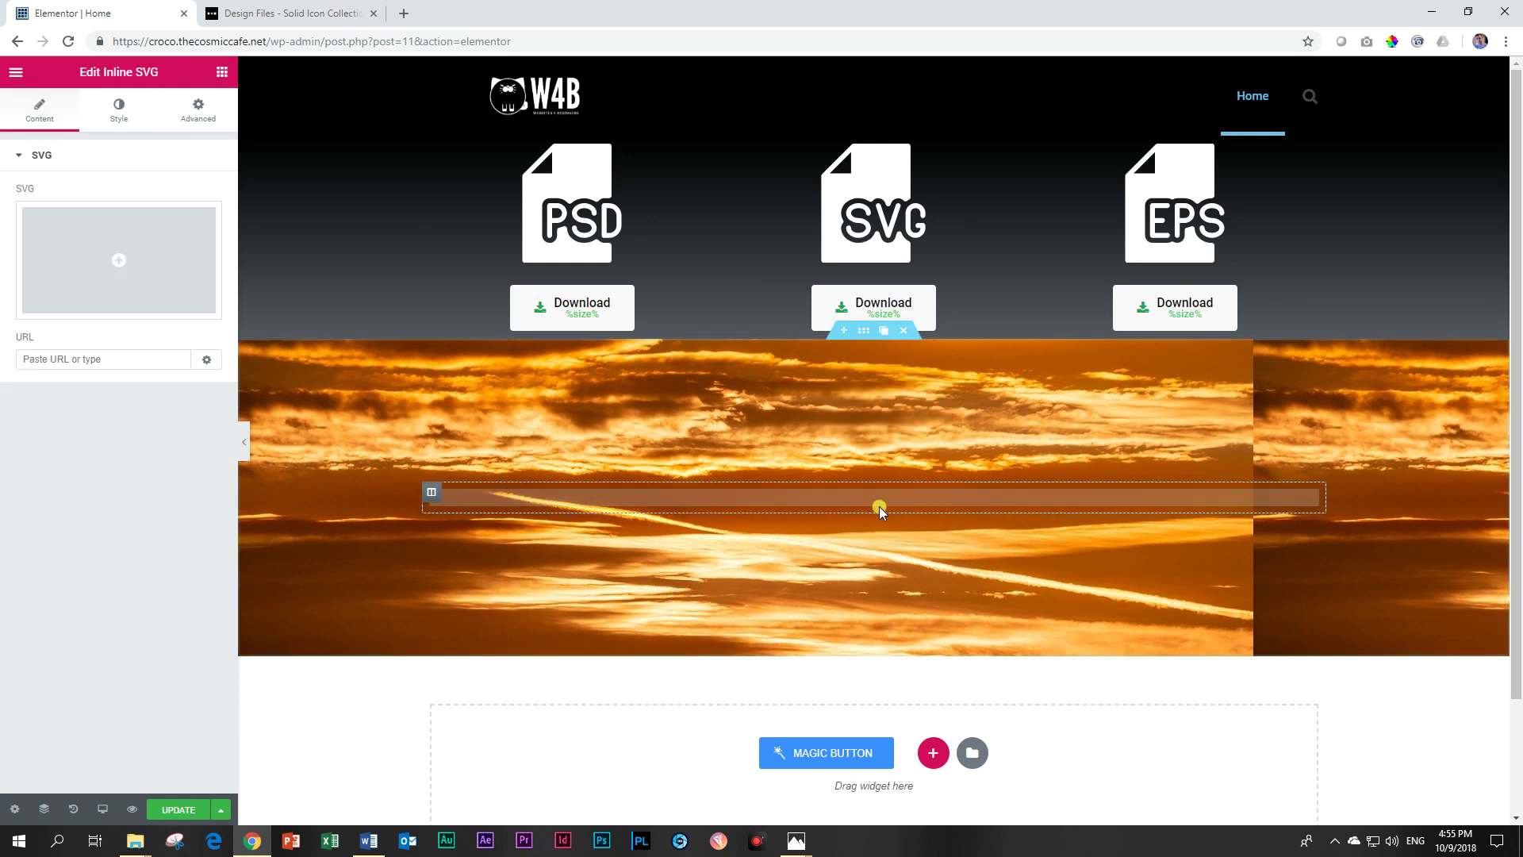
Step: Insert android.svg from the media library into the Inline SVG widget
left_click(163, 275)
left_click(91, 246)
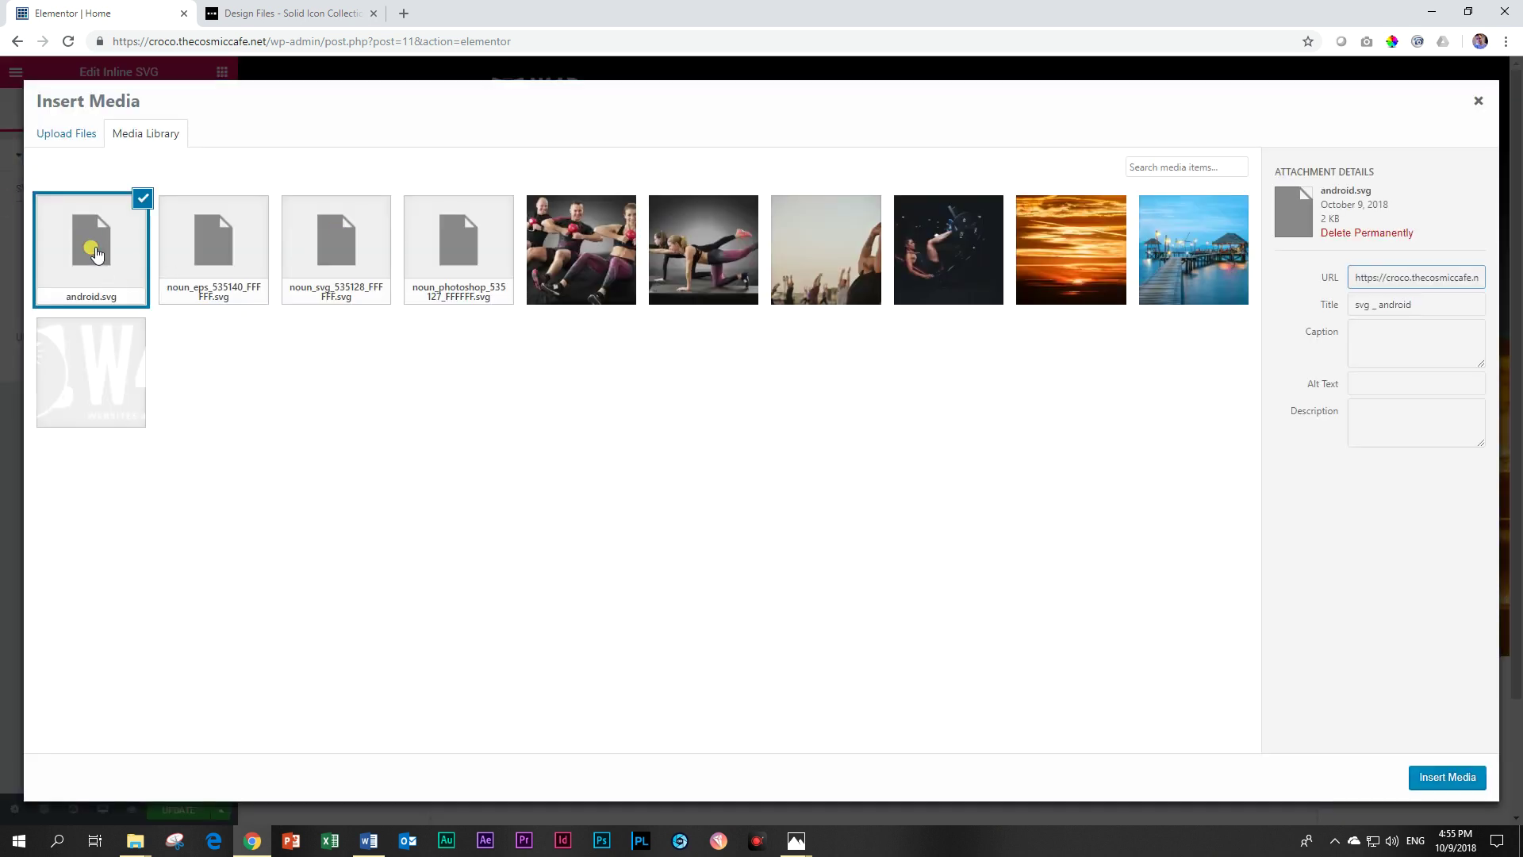
left_click(1431, 785)
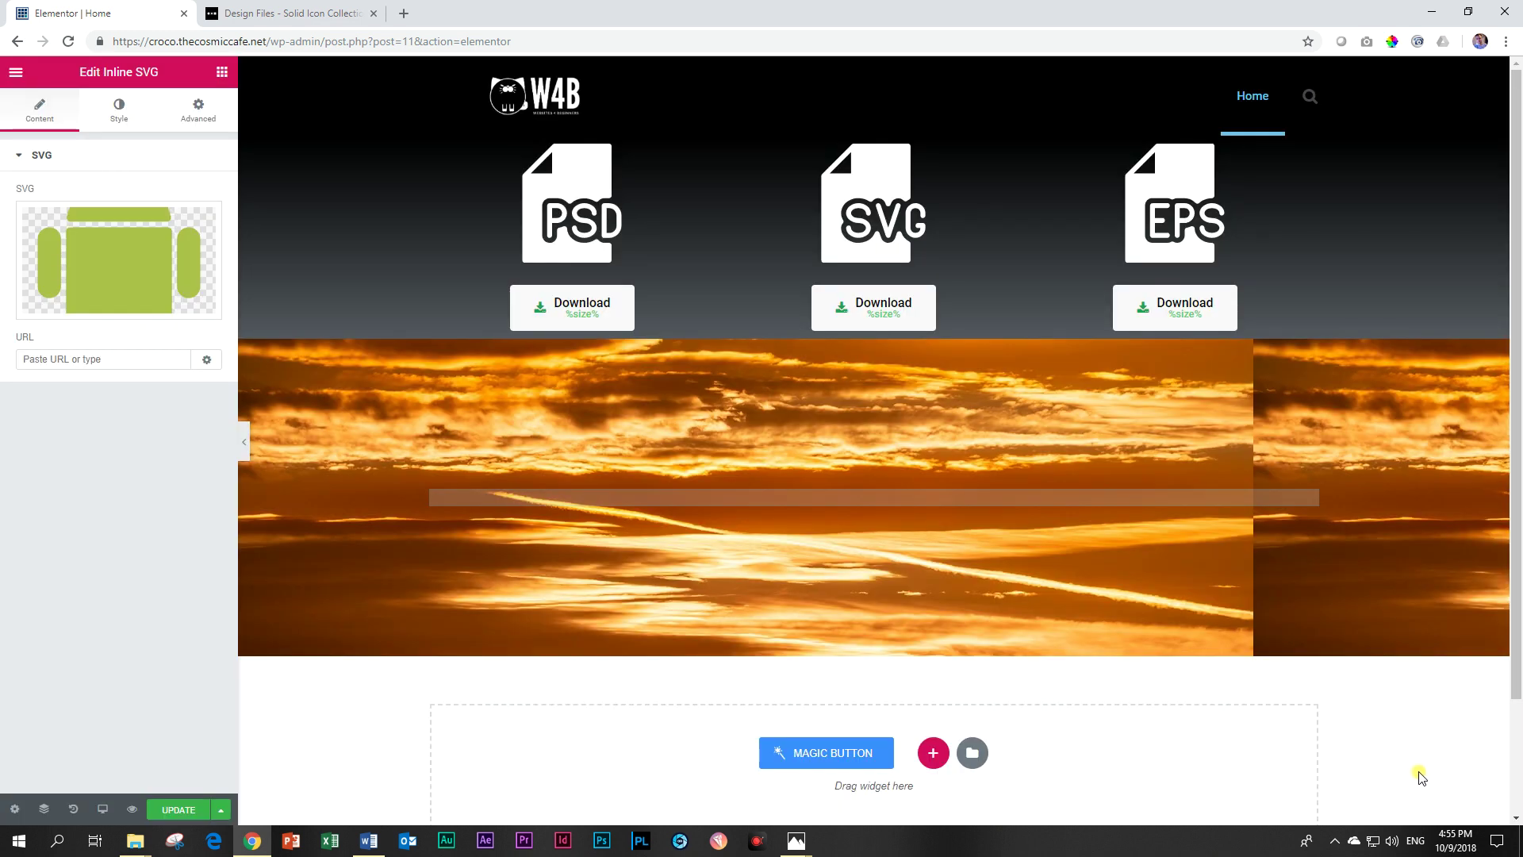
Step: Enable the custom width for the Android SVG and set its width to 493
left_click(119, 111)
left_click(202, 192)
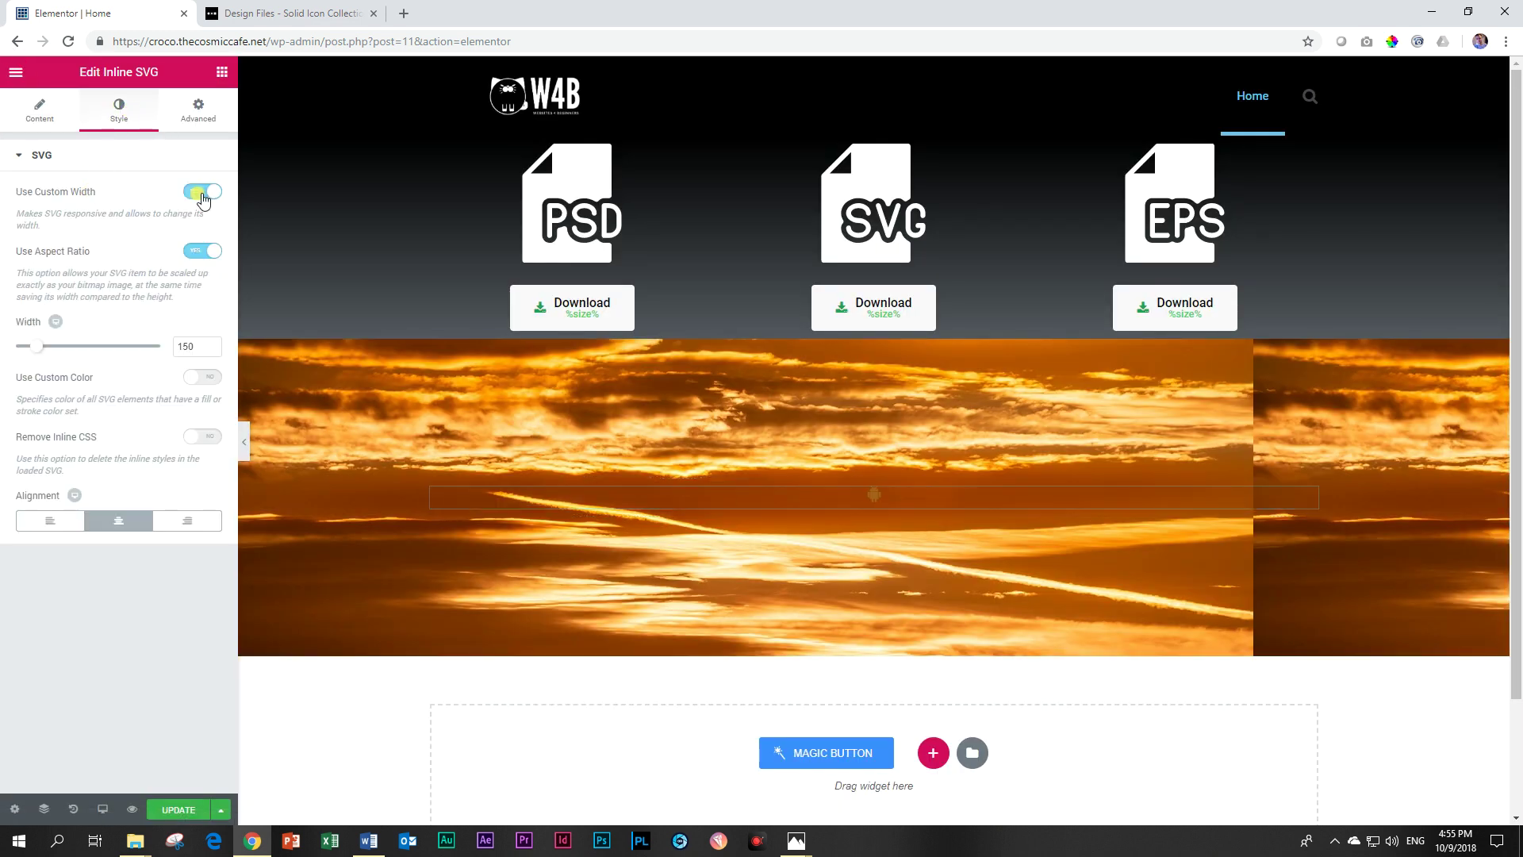
left_click_drag(32, 347, 92, 349)
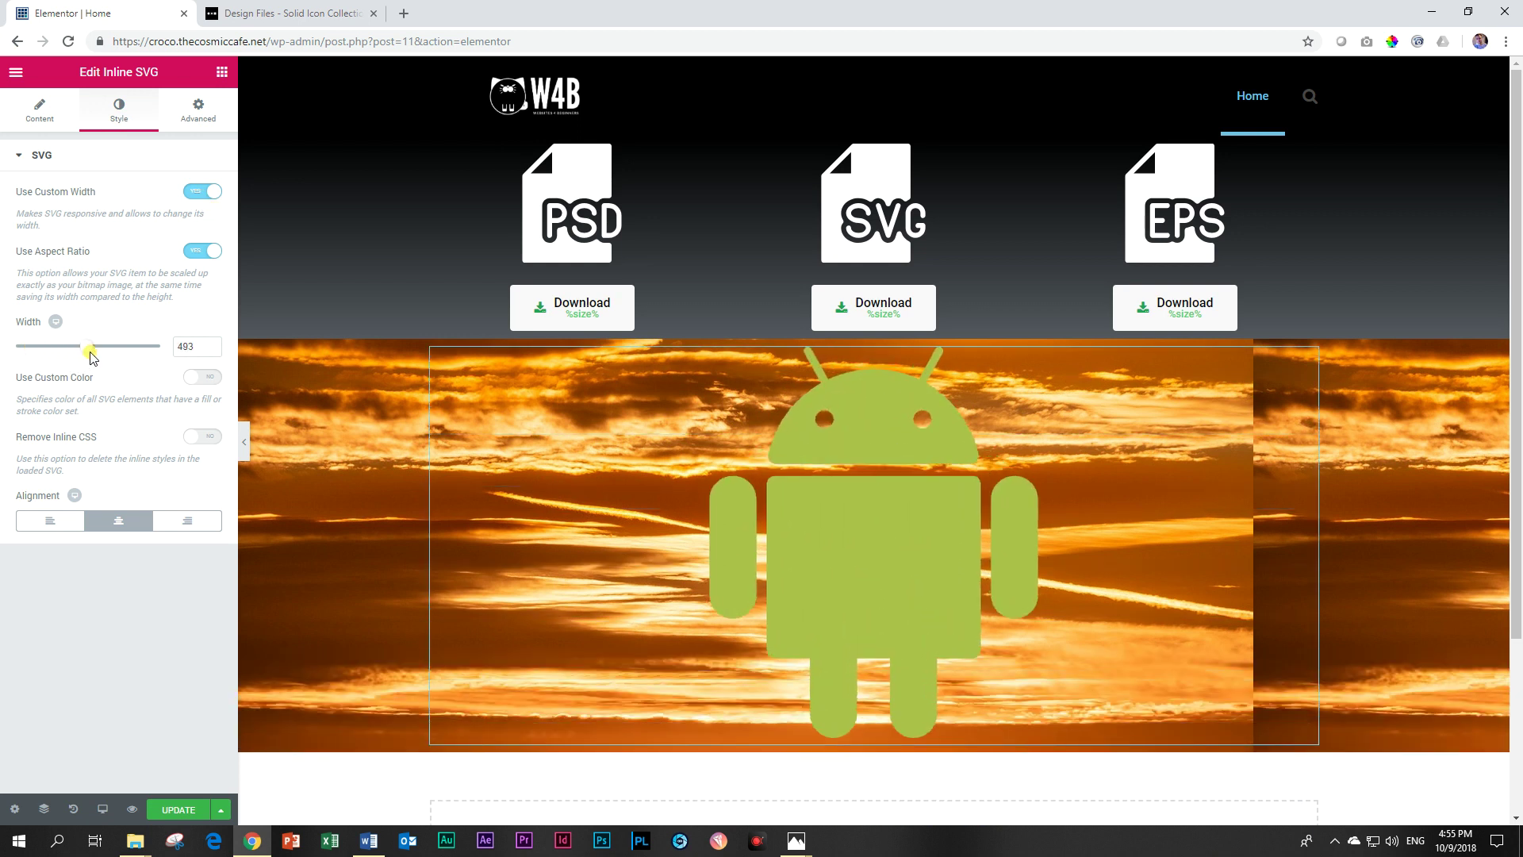
Step: Enable the custom color for the Android SVG and set its color to black
left_click(193, 379)
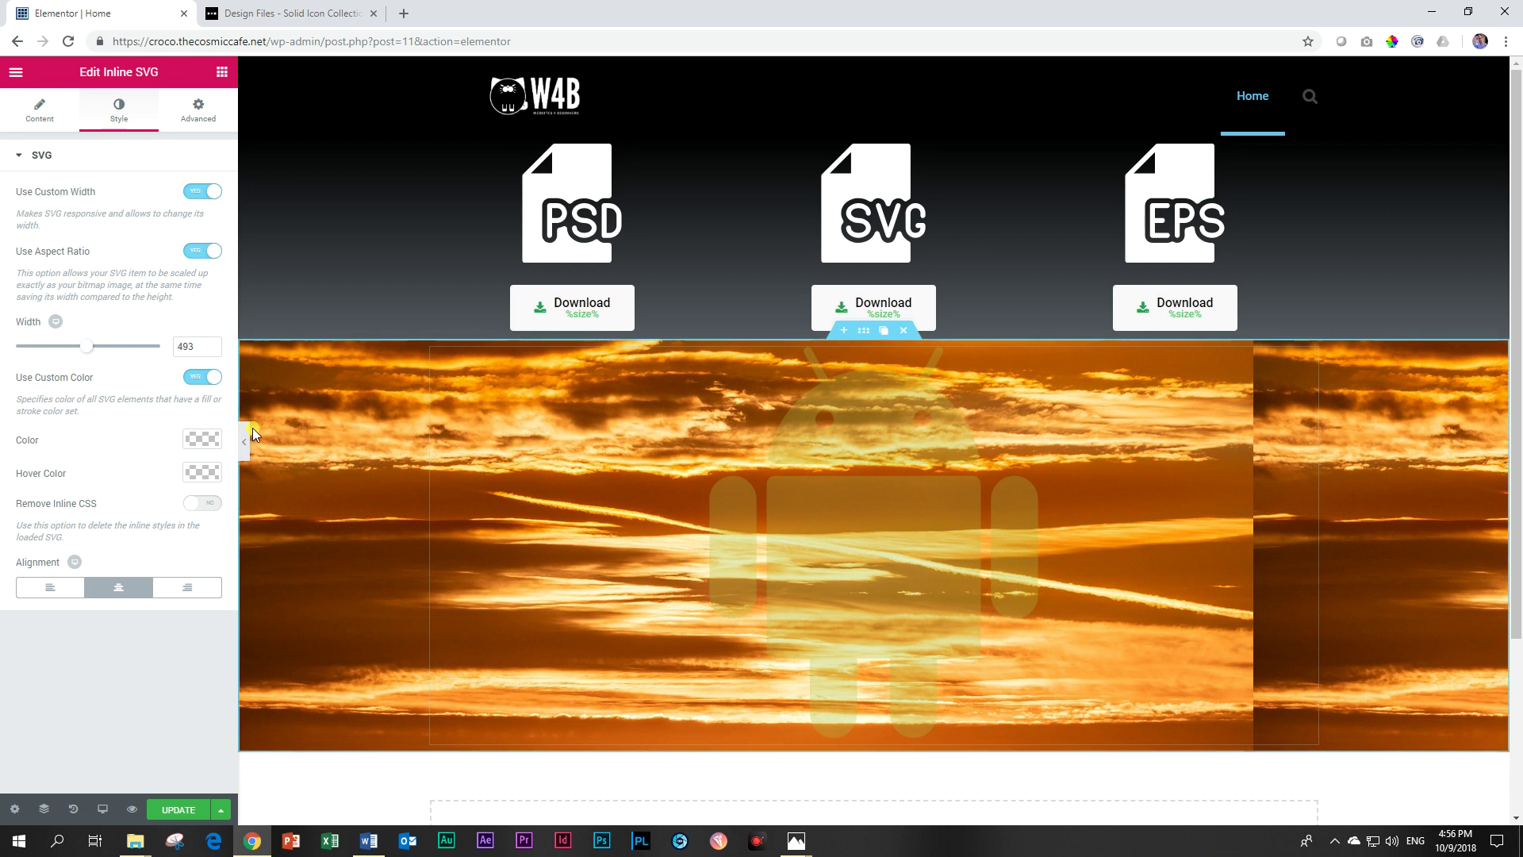
left_click(203, 441)
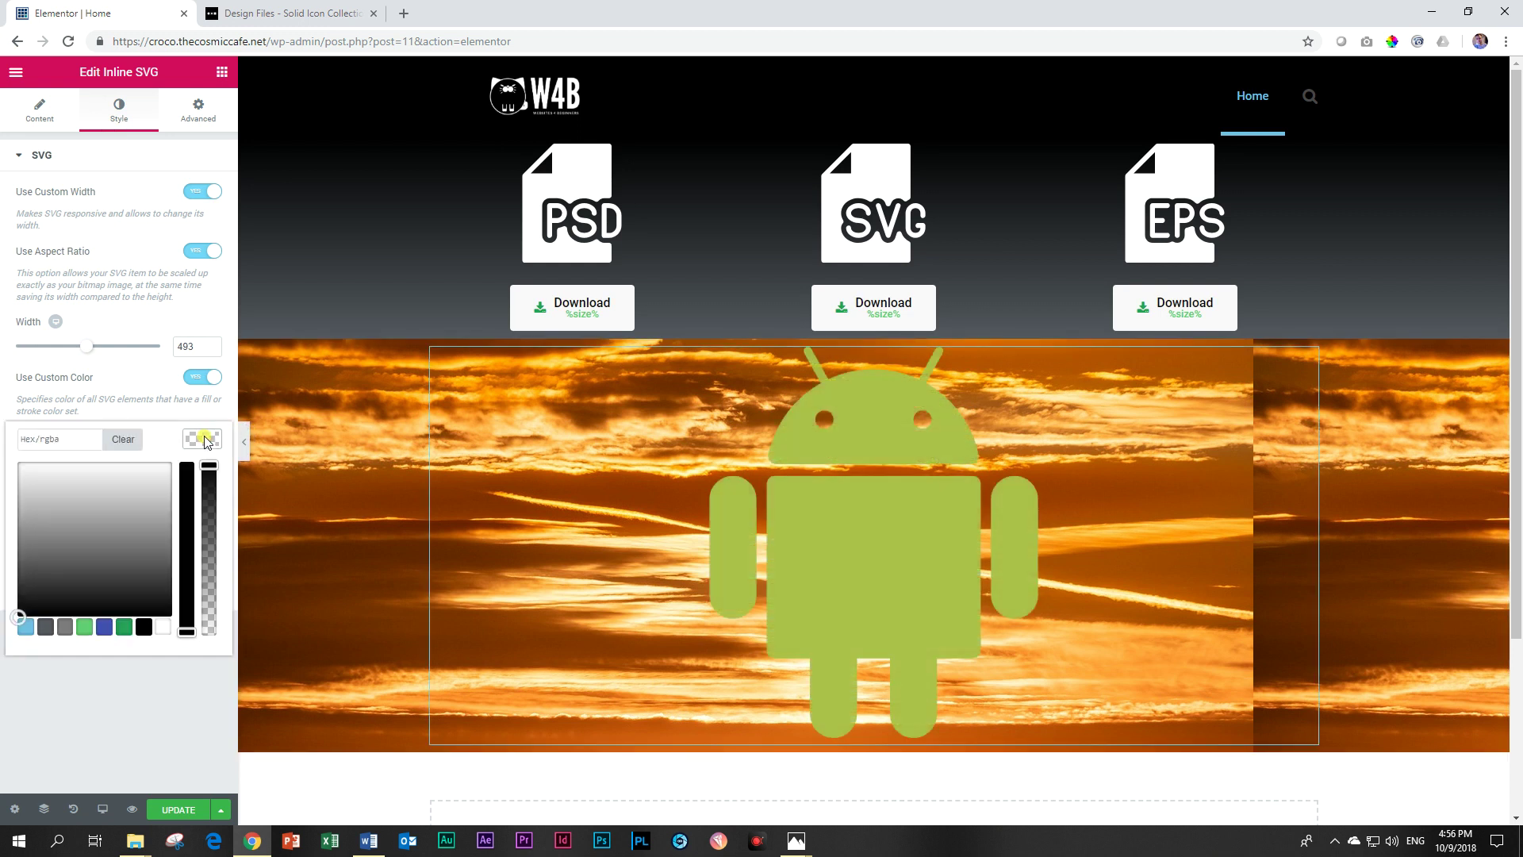
left_click(142, 628)
left_click(198, 442)
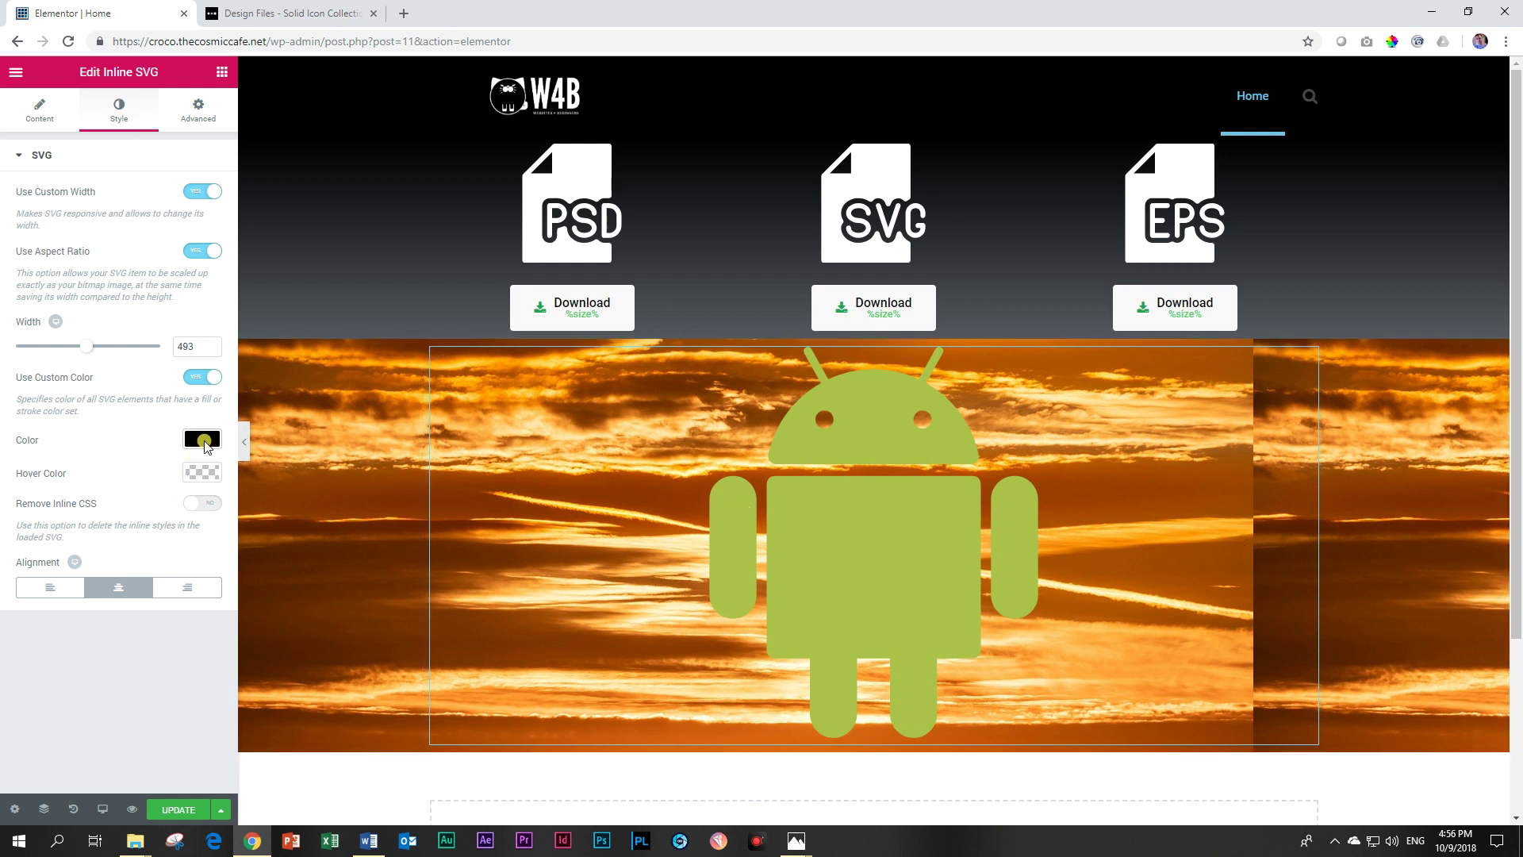
Step: Set the Android SVG's width to 487 and its custom color to the light blue #6ec1e4
left_click_drag(87, 346, 87, 345)
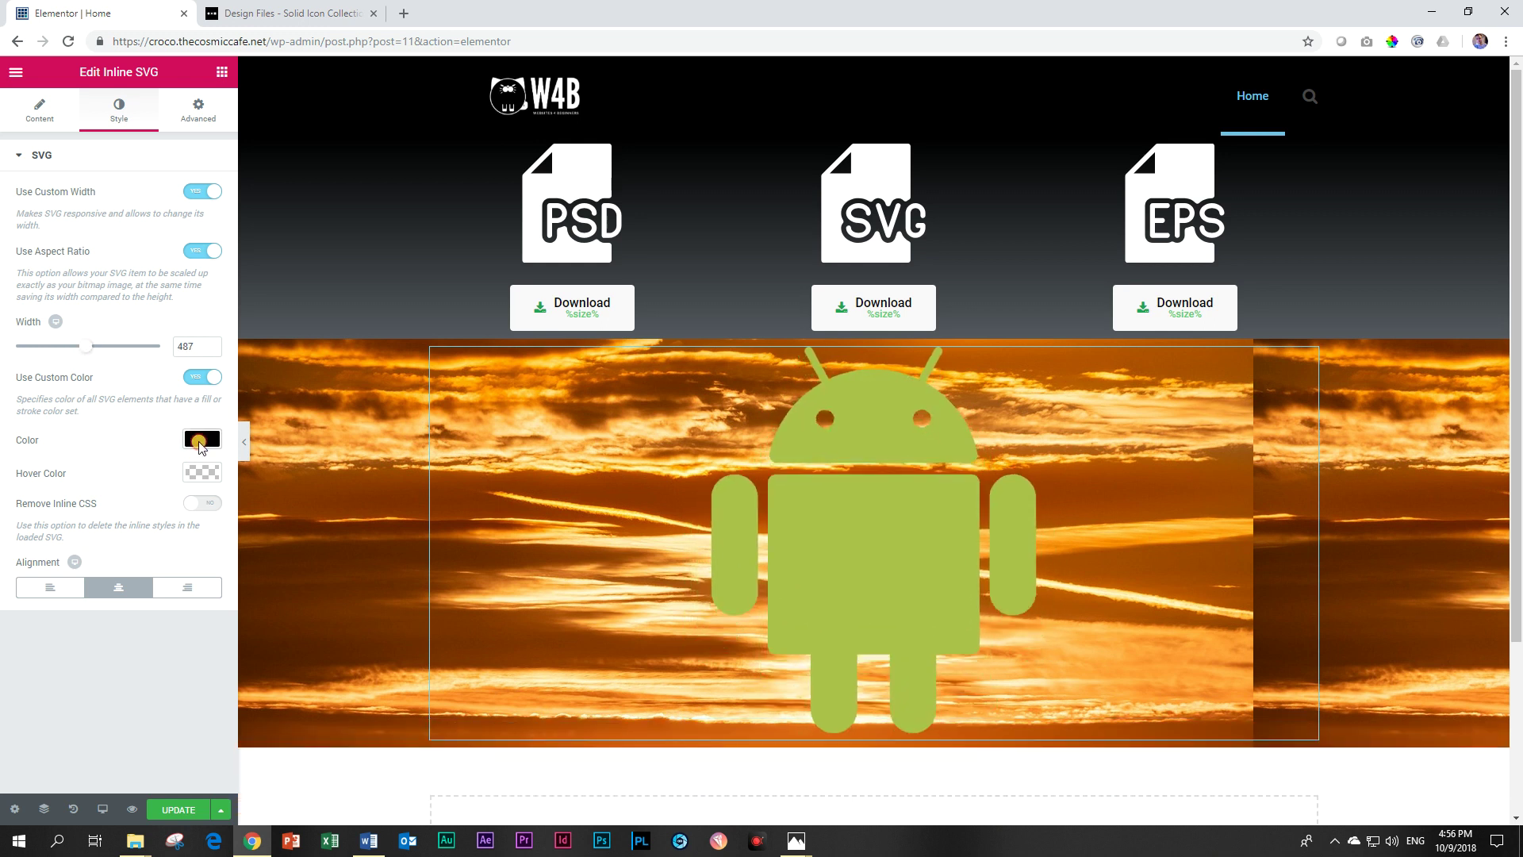
left_click(201, 438)
left_click(25, 626)
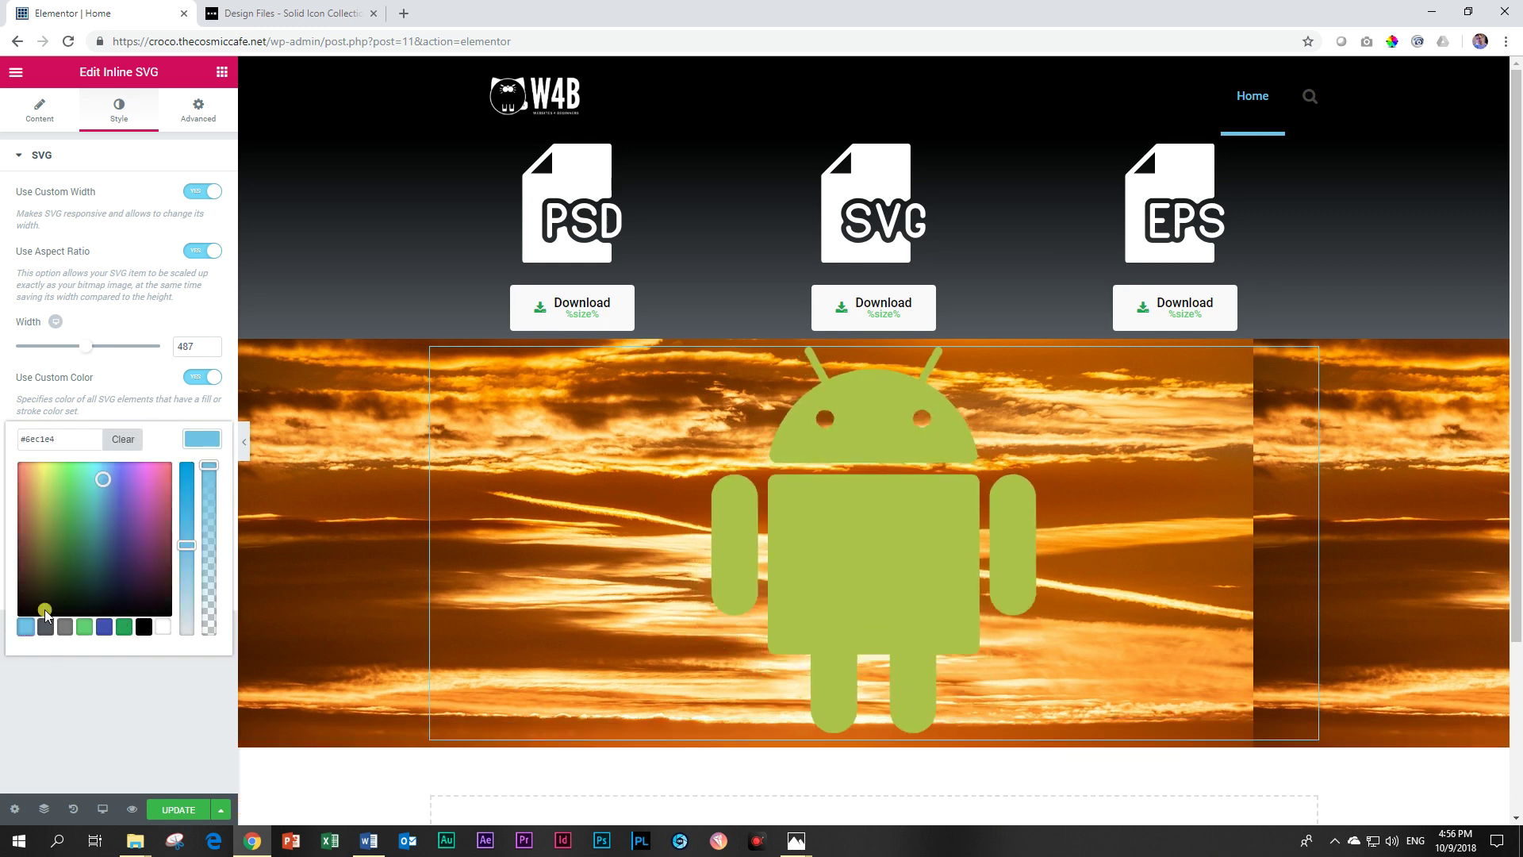
left_click(206, 439)
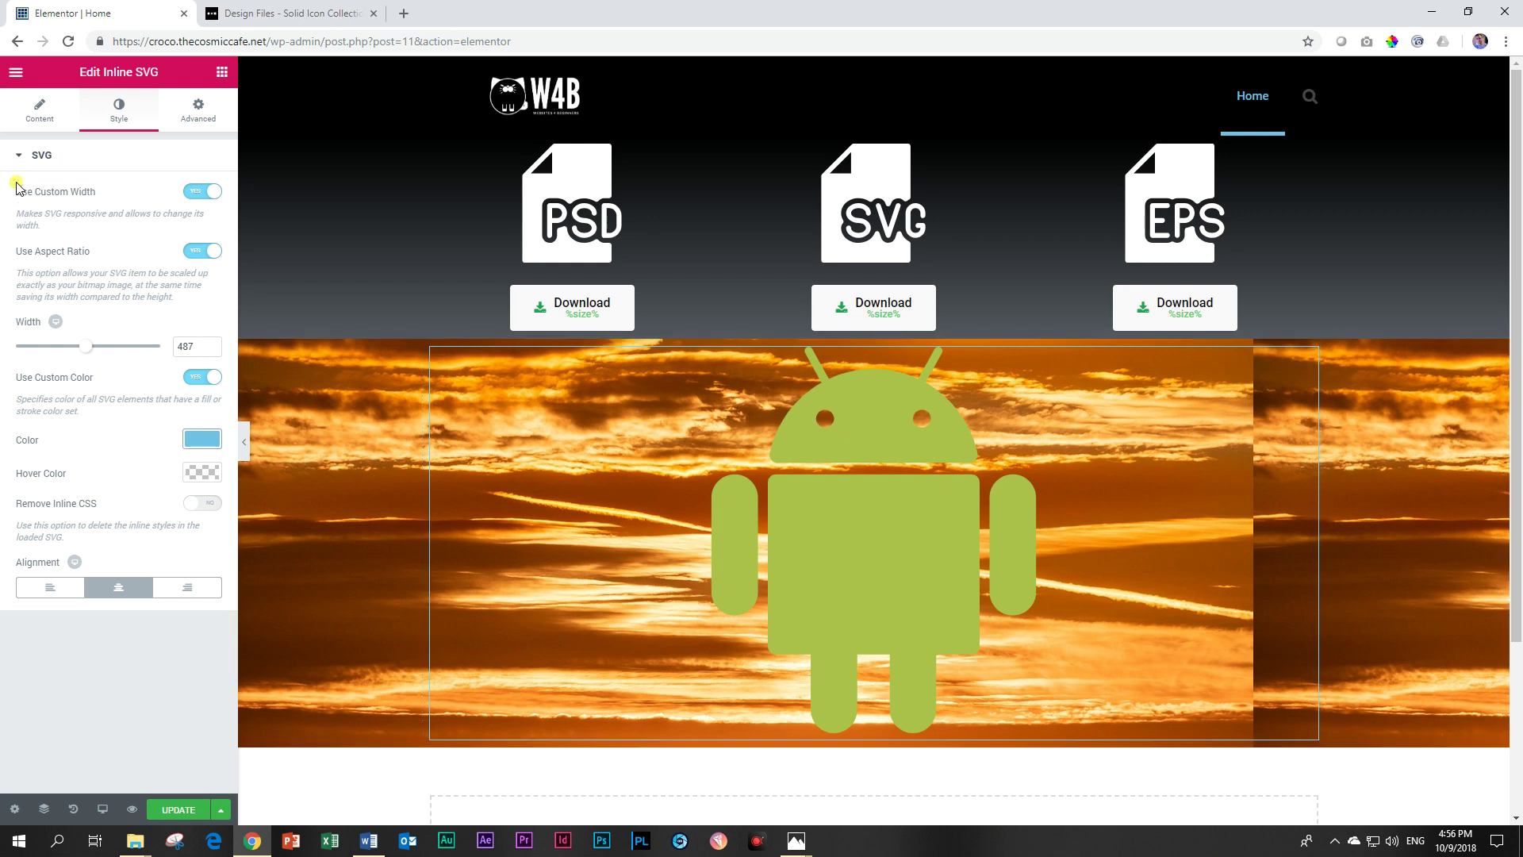
Step: Set the sunset section's background image size to Cover and reopen the Inline SVG widget's content settings
left_click(39, 110)
right_click(329, 389)
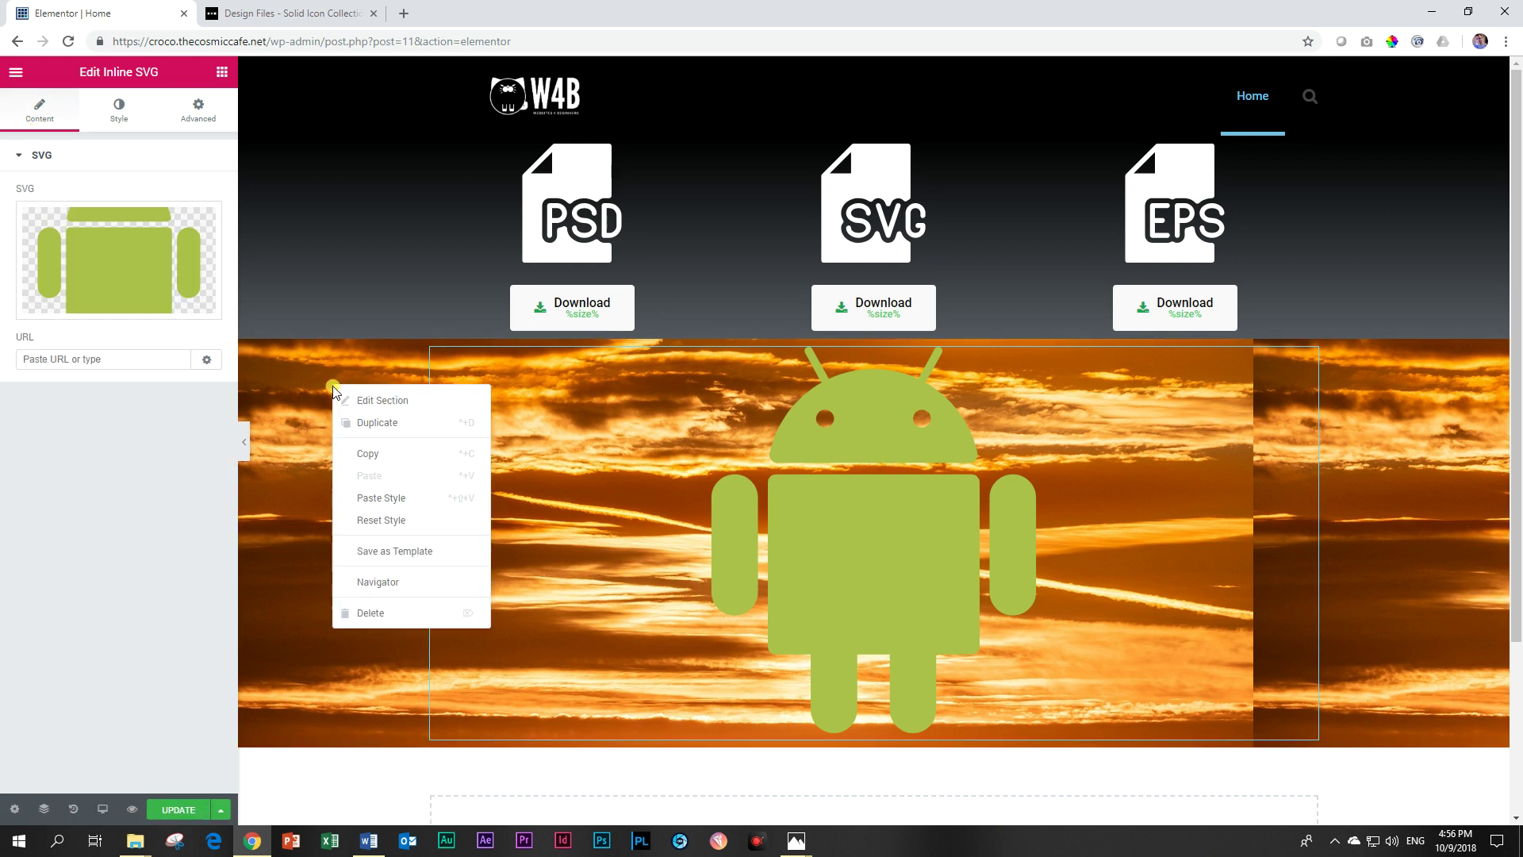
left_click(350, 400)
left_click(121, 123)
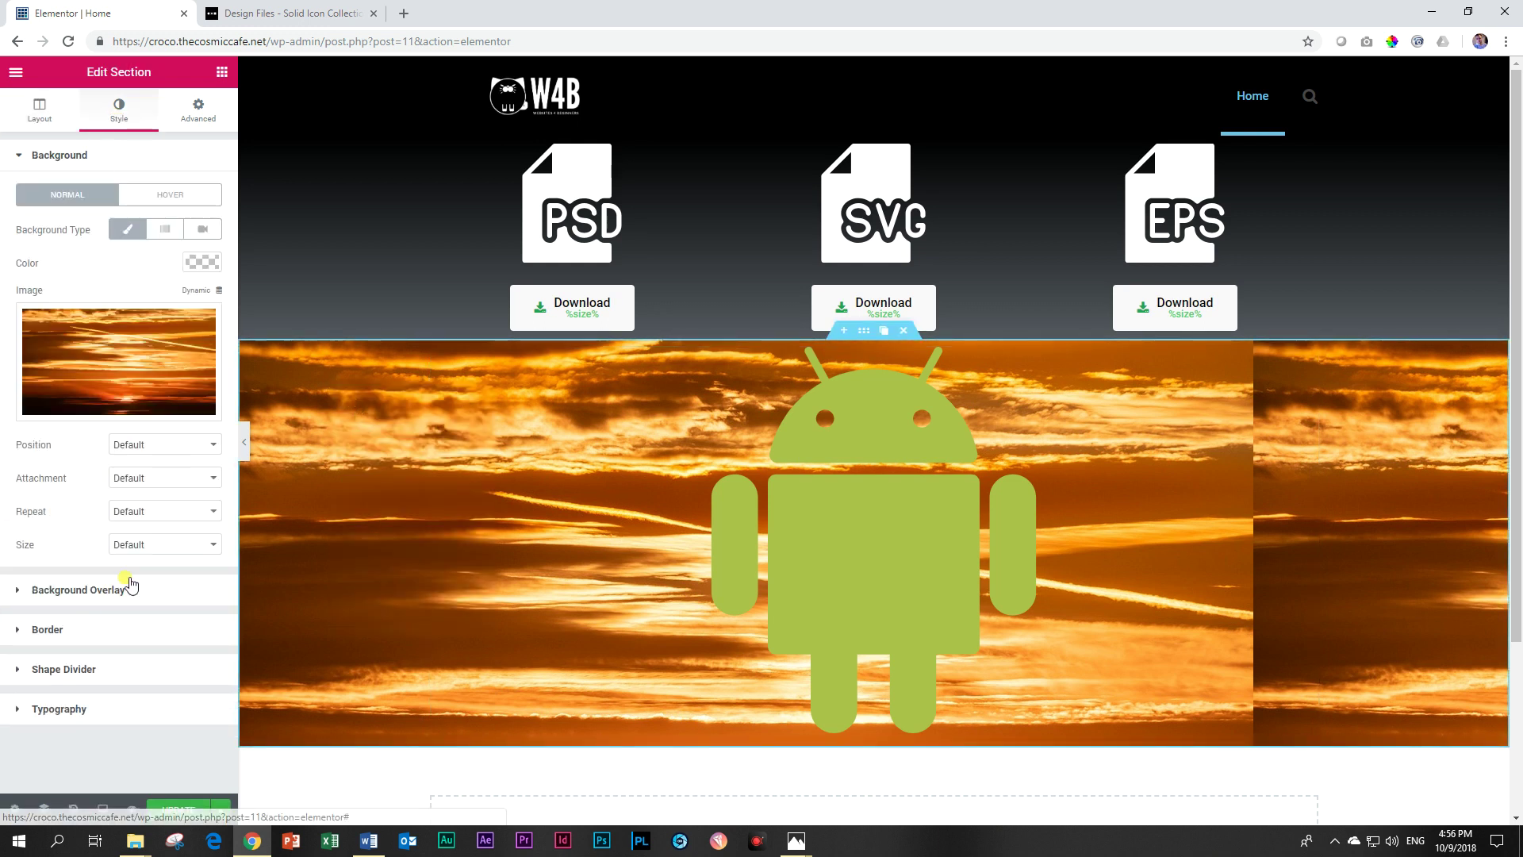
left_click(139, 544)
left_click(139, 589)
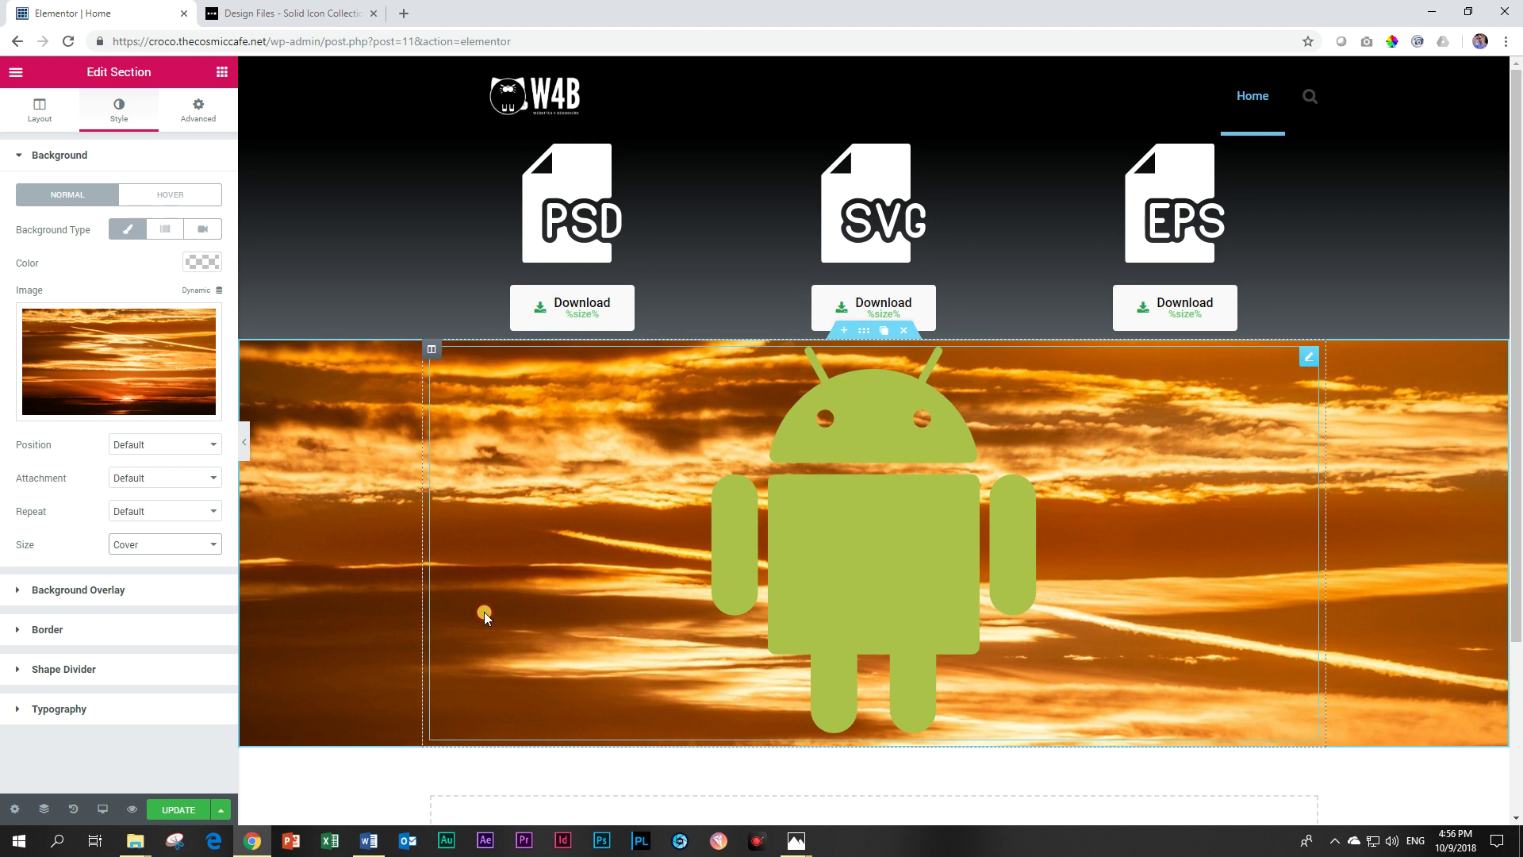
left_click(485, 615)
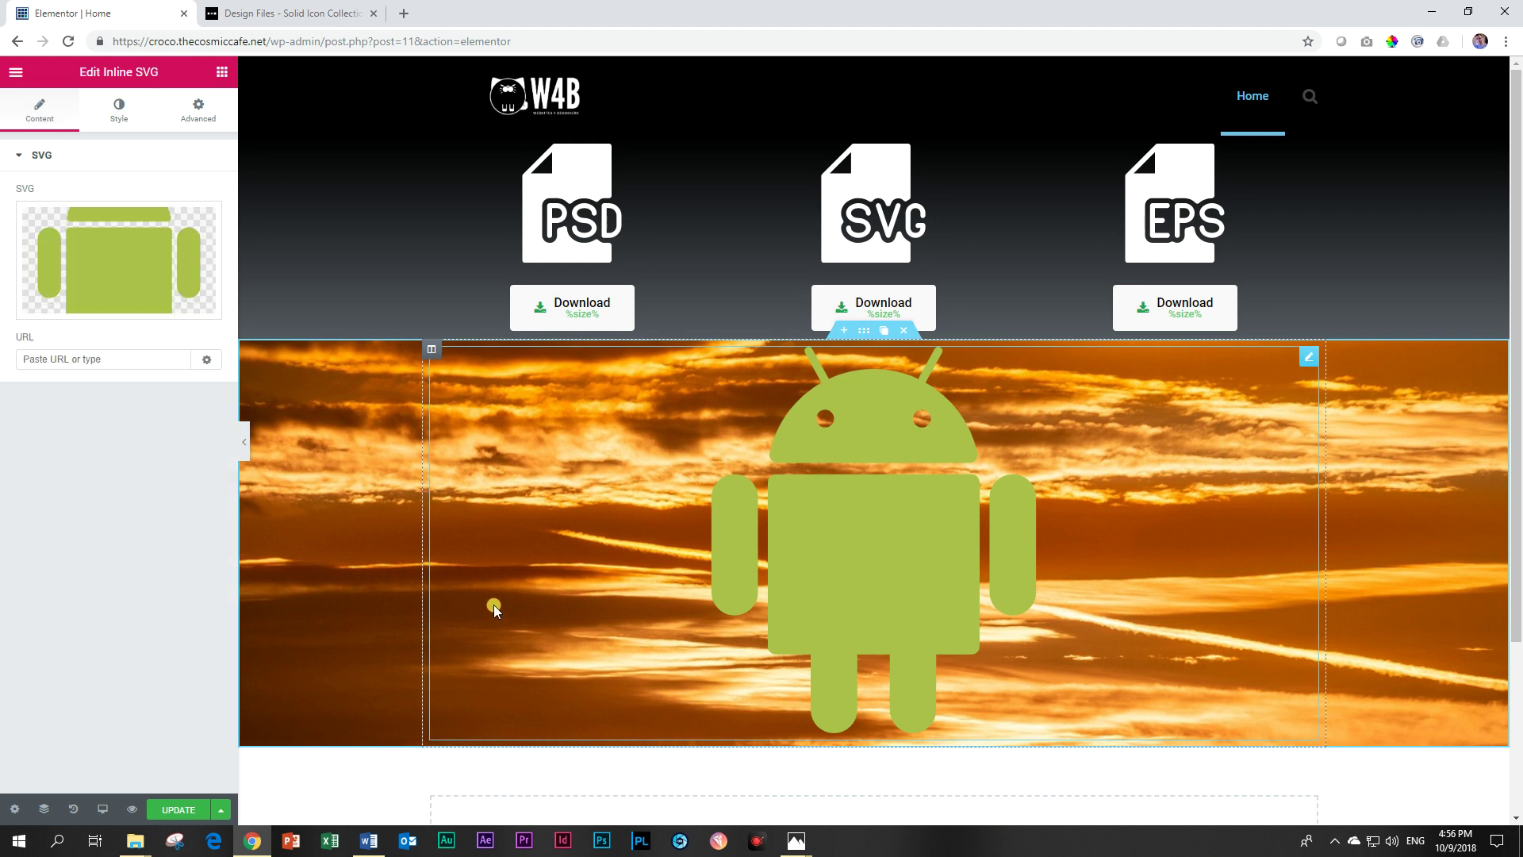